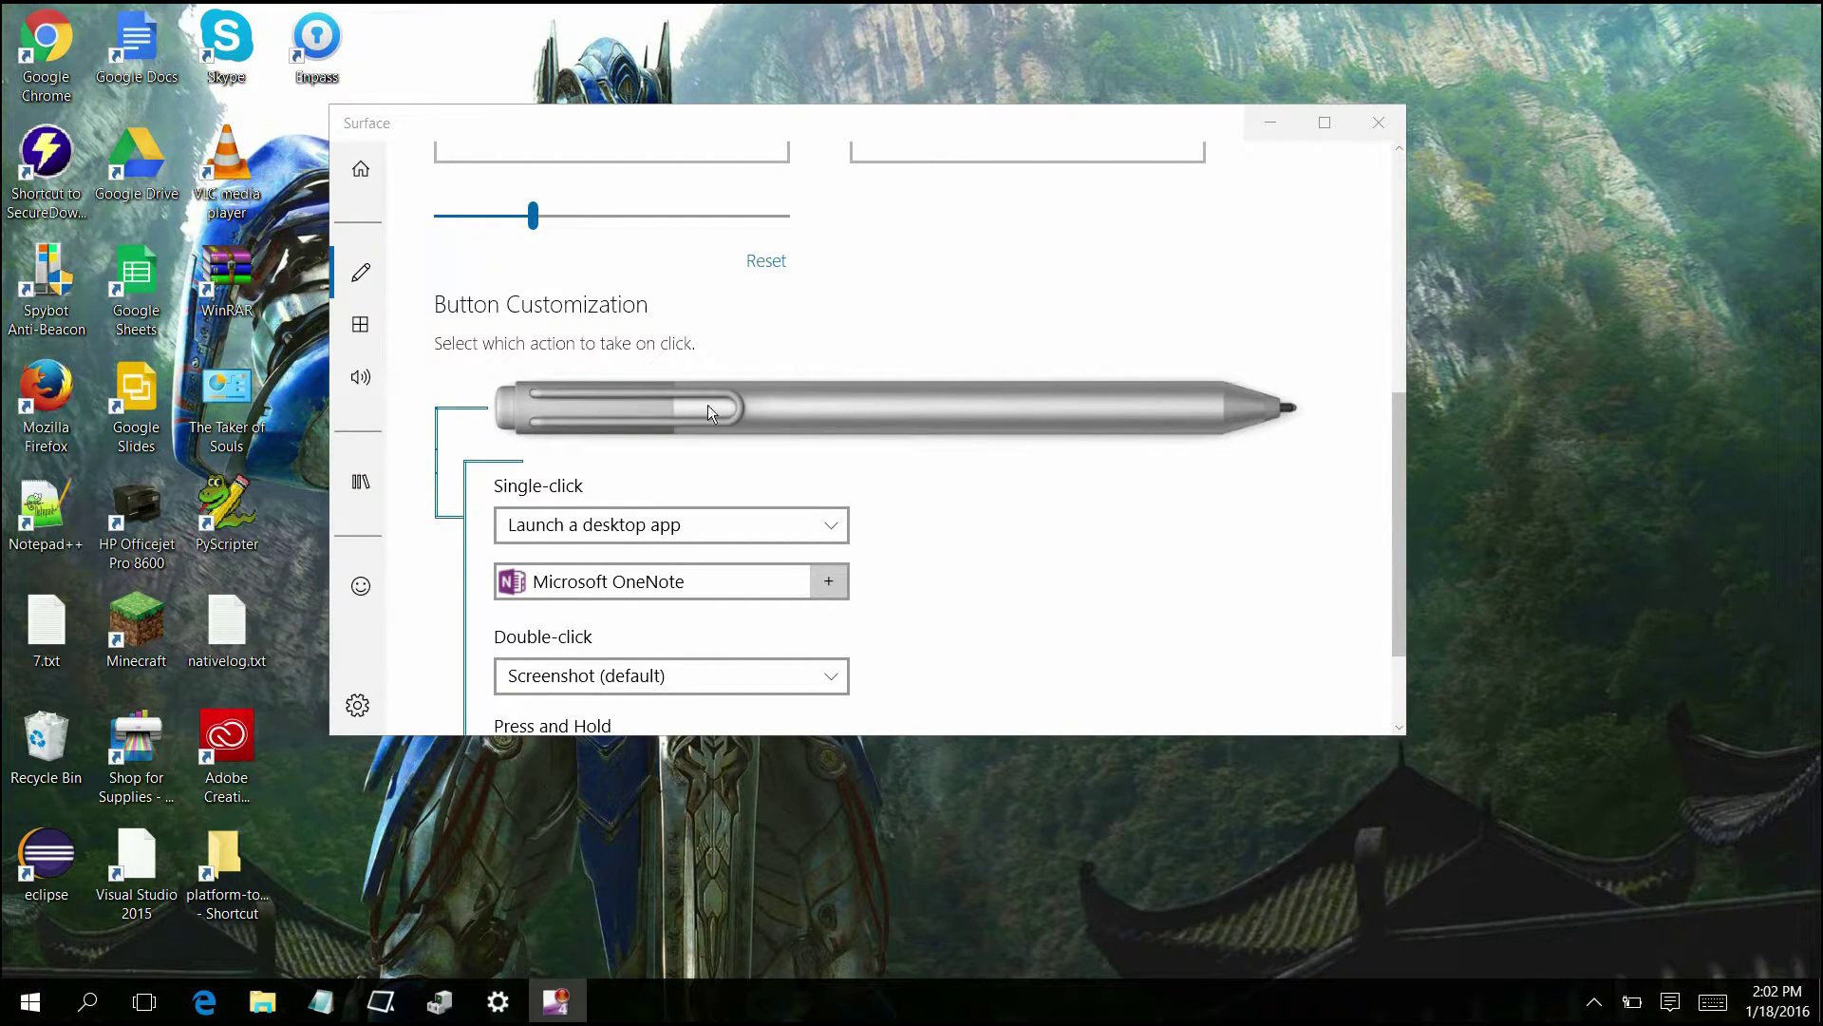
# Step: Review the Surface Pen's button customization options and its entry in the Bluetooth device settings, and minimize the settings window
pyautogui.scroll(-2, 541, 350)
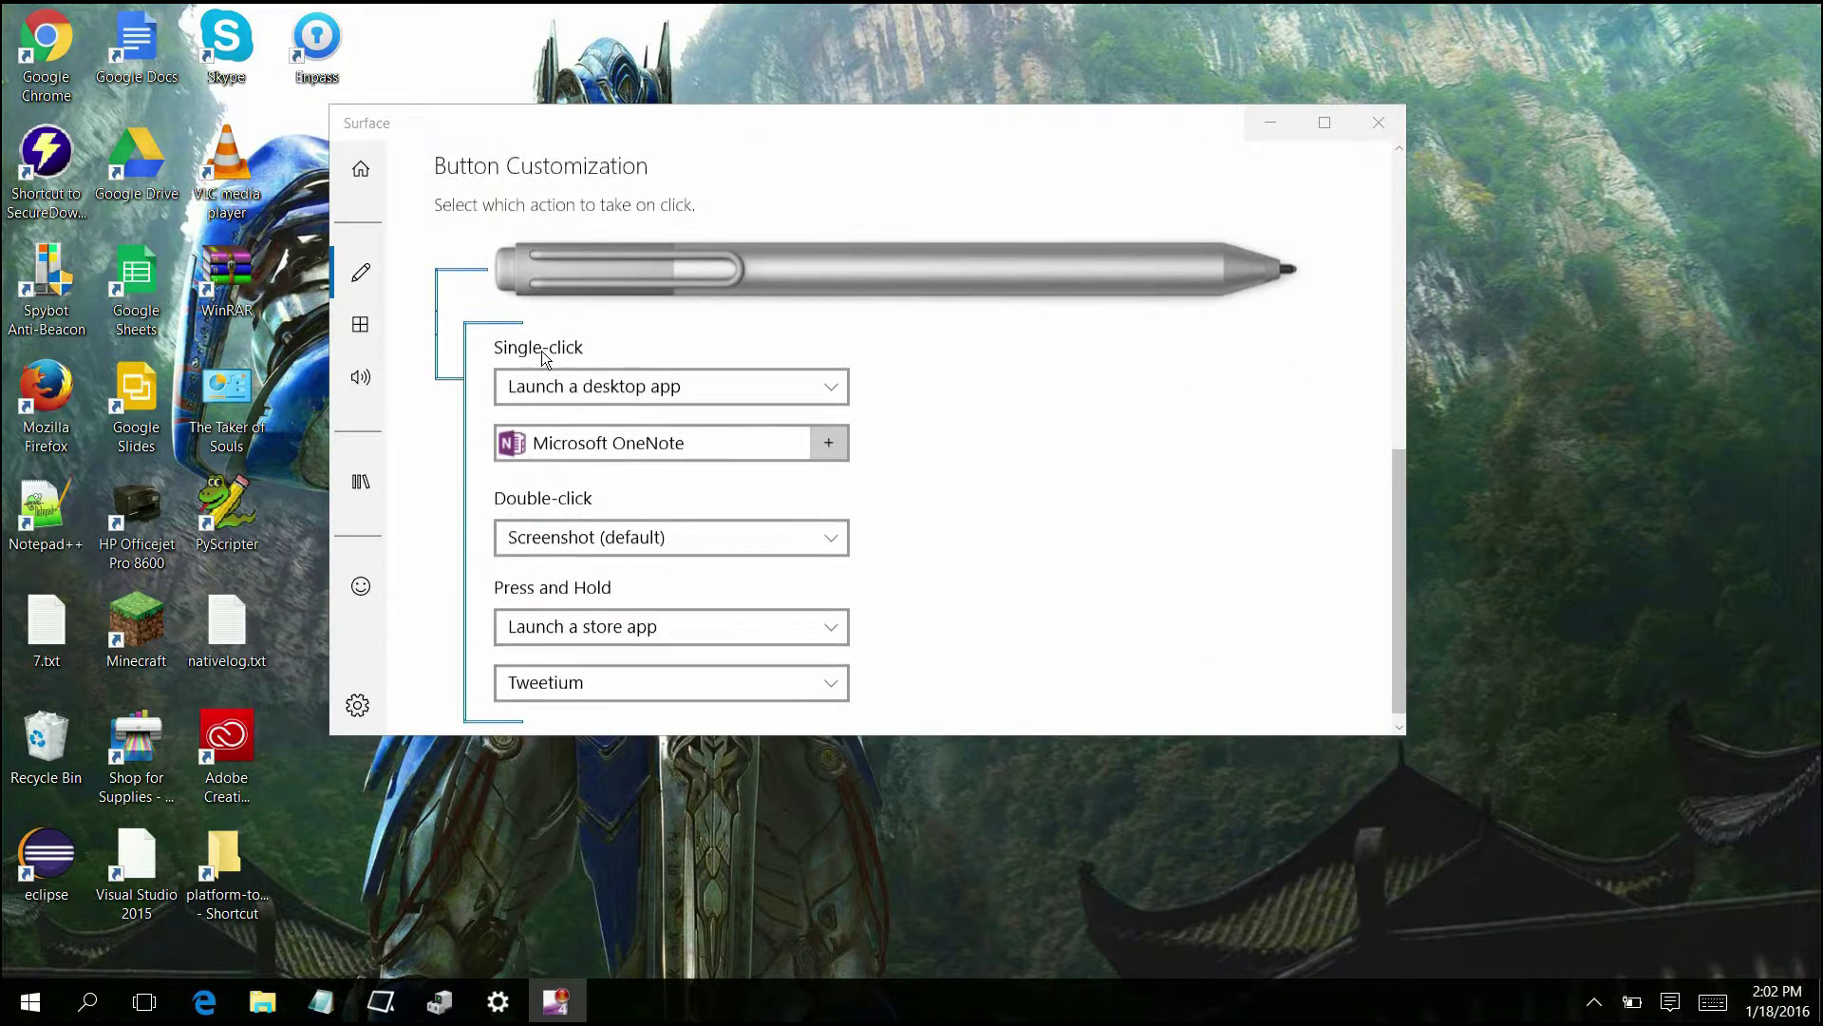
pyautogui.click(514, 999)
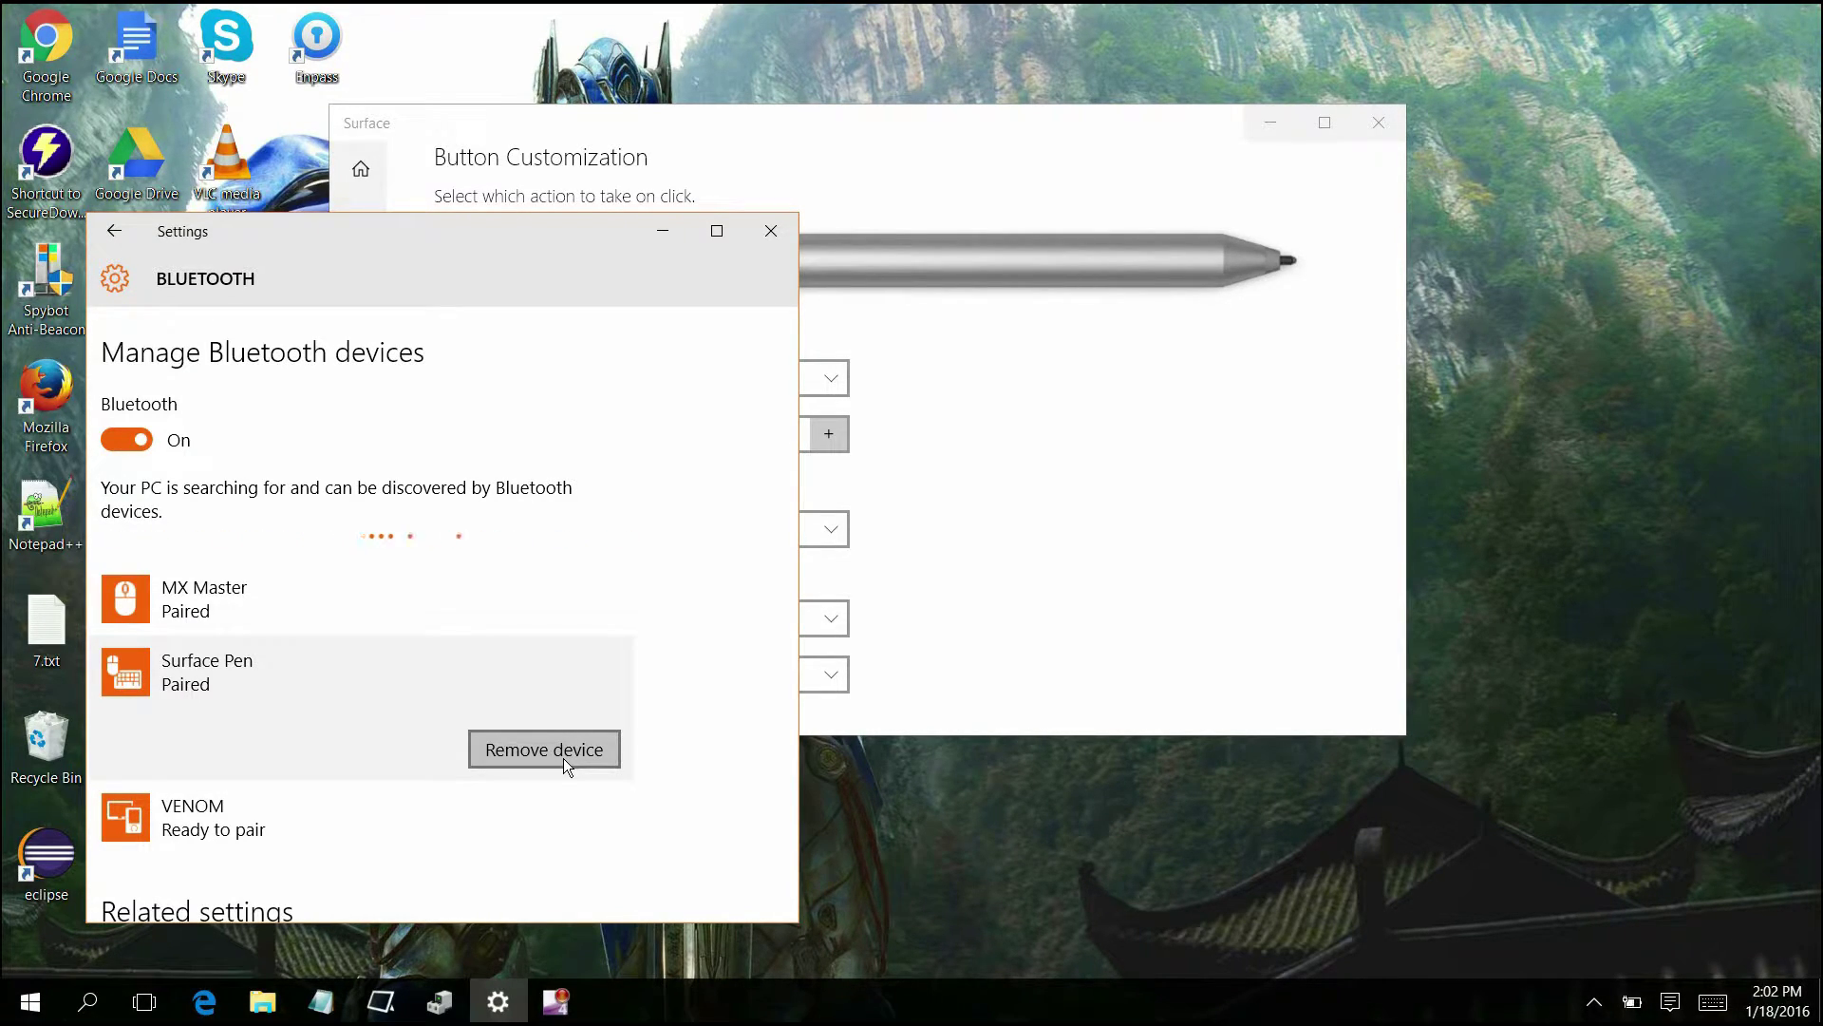
pyautogui.click(662, 236)
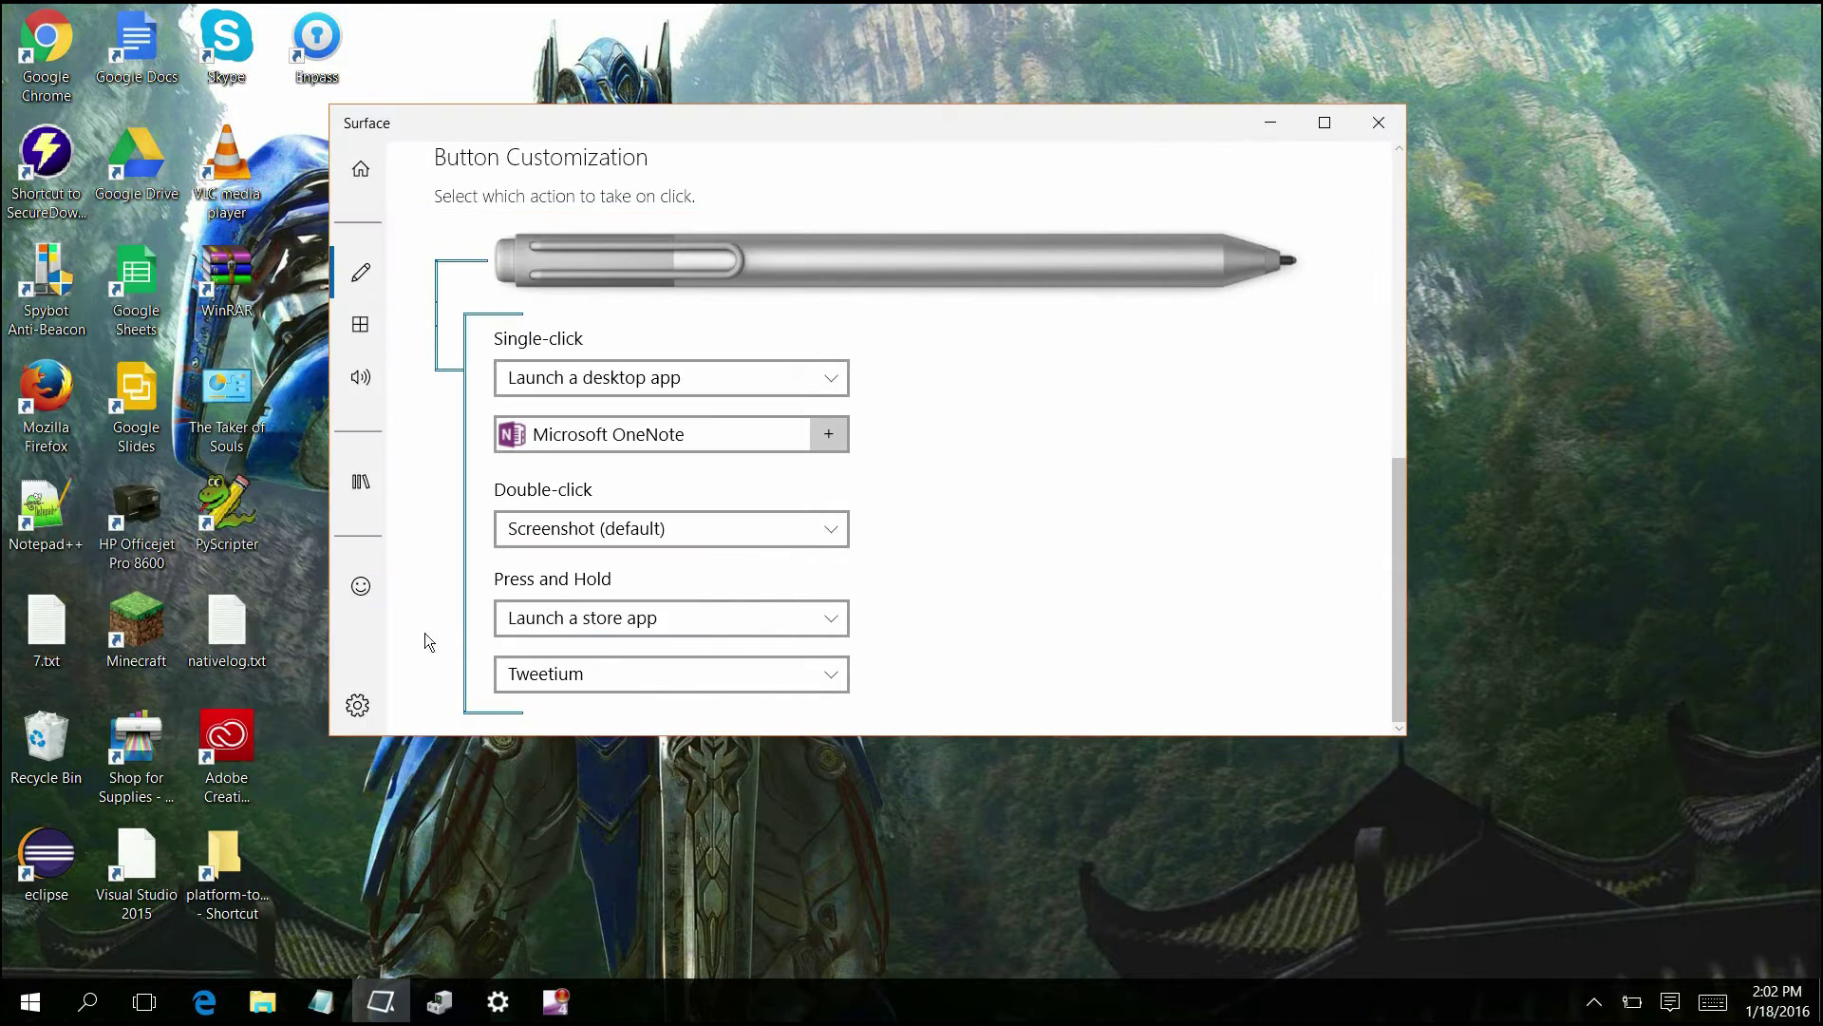
# Step: Switch to Device Manager, view the actions for the HID-compliant pen, and select Surface Pen Settings under Human Interface Devices
pyautogui.click(450, 1011)
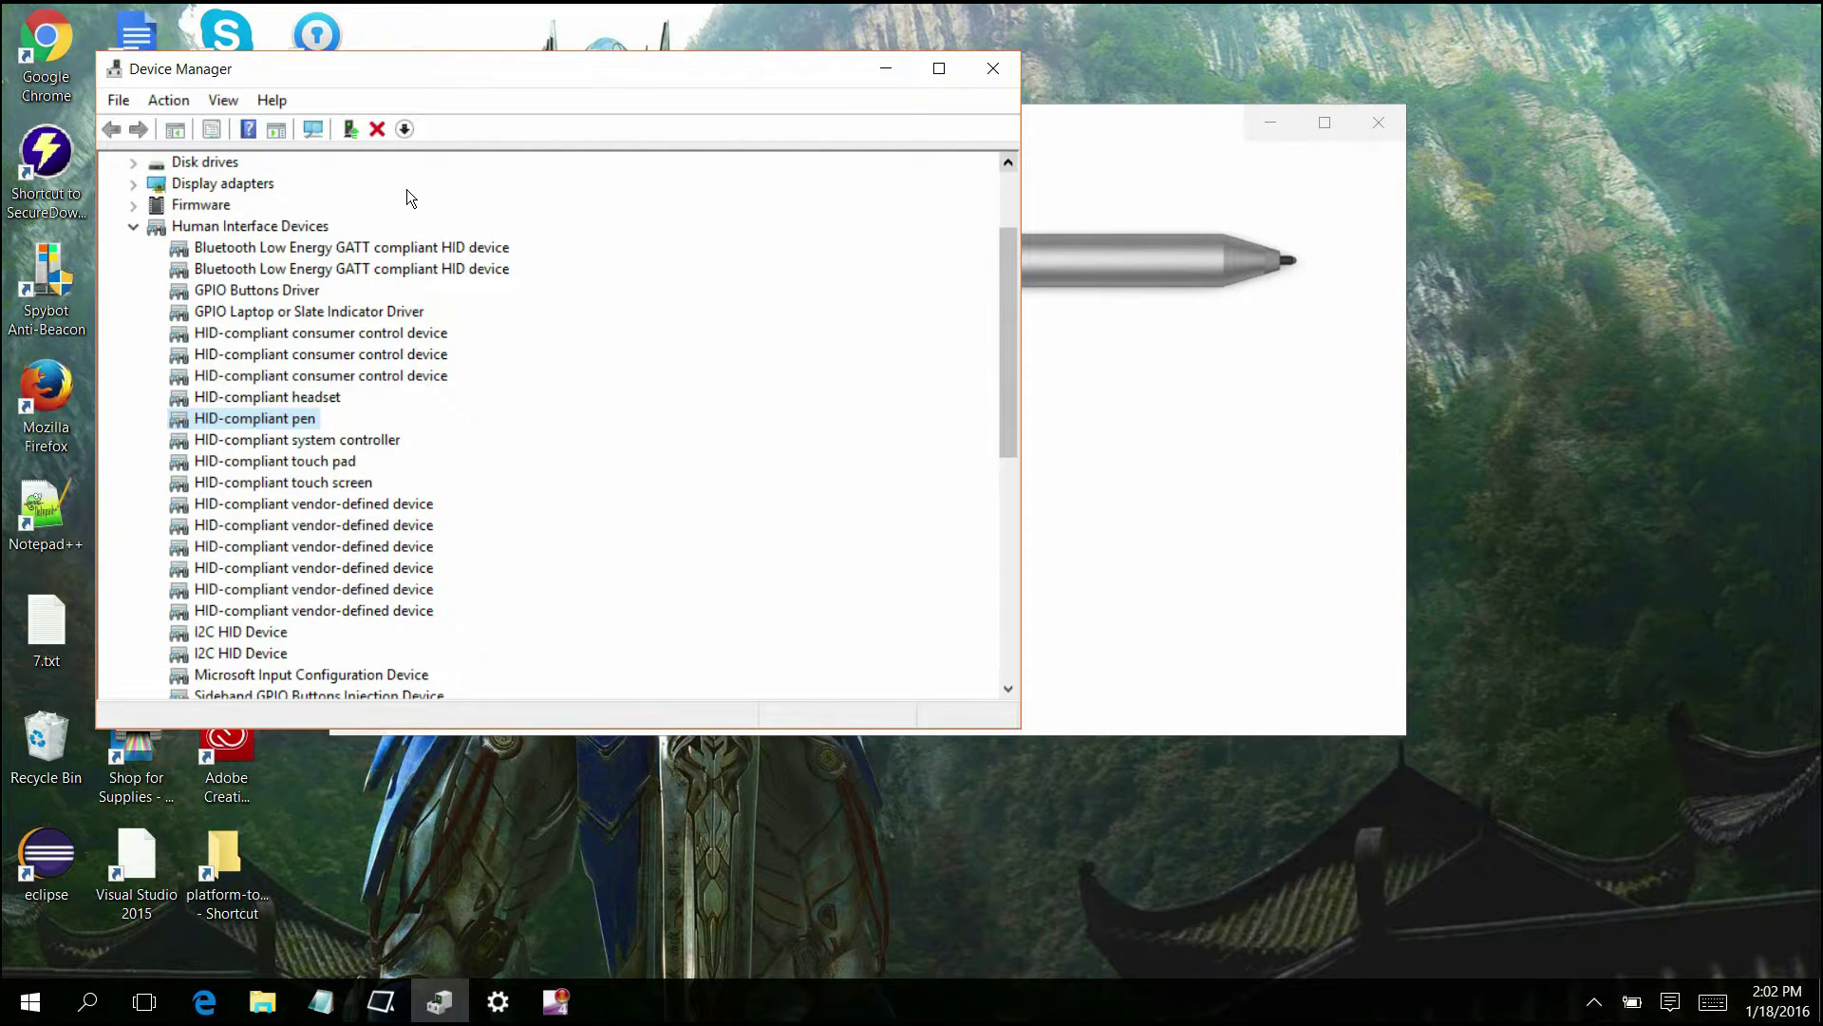
pyautogui.click(1137, 307)
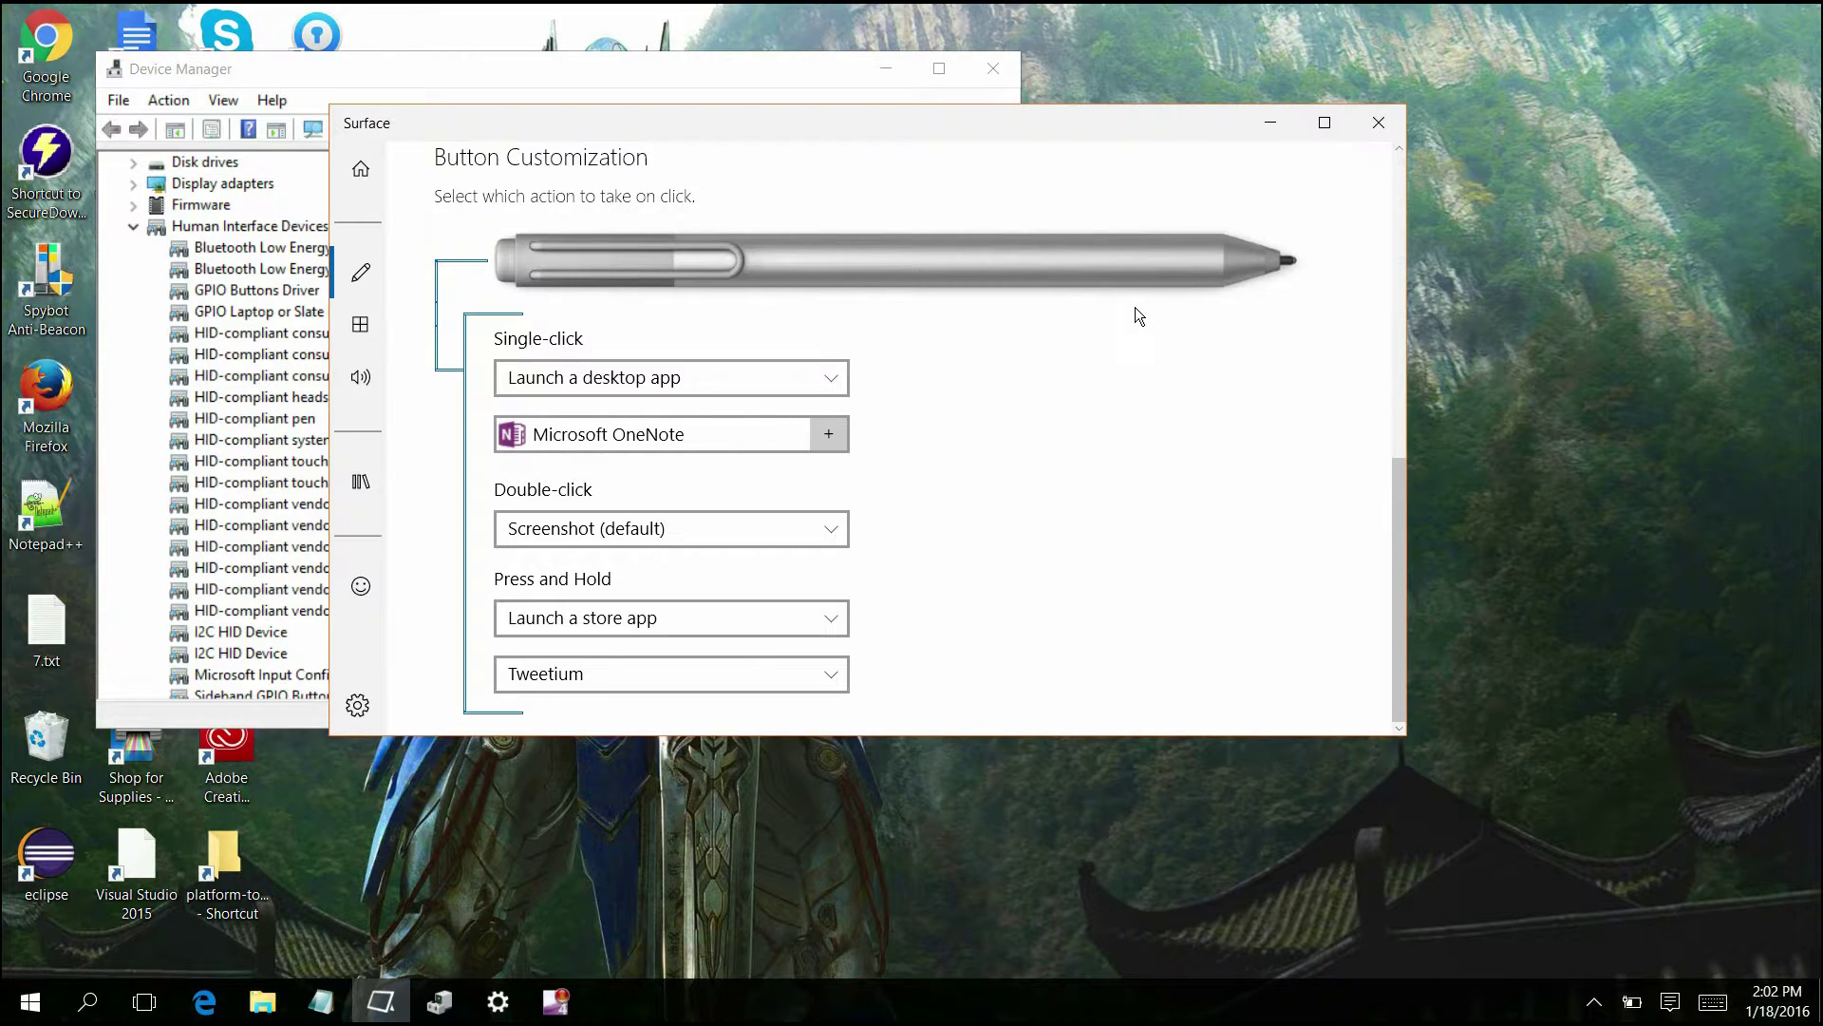
pyautogui.click(630, 82)
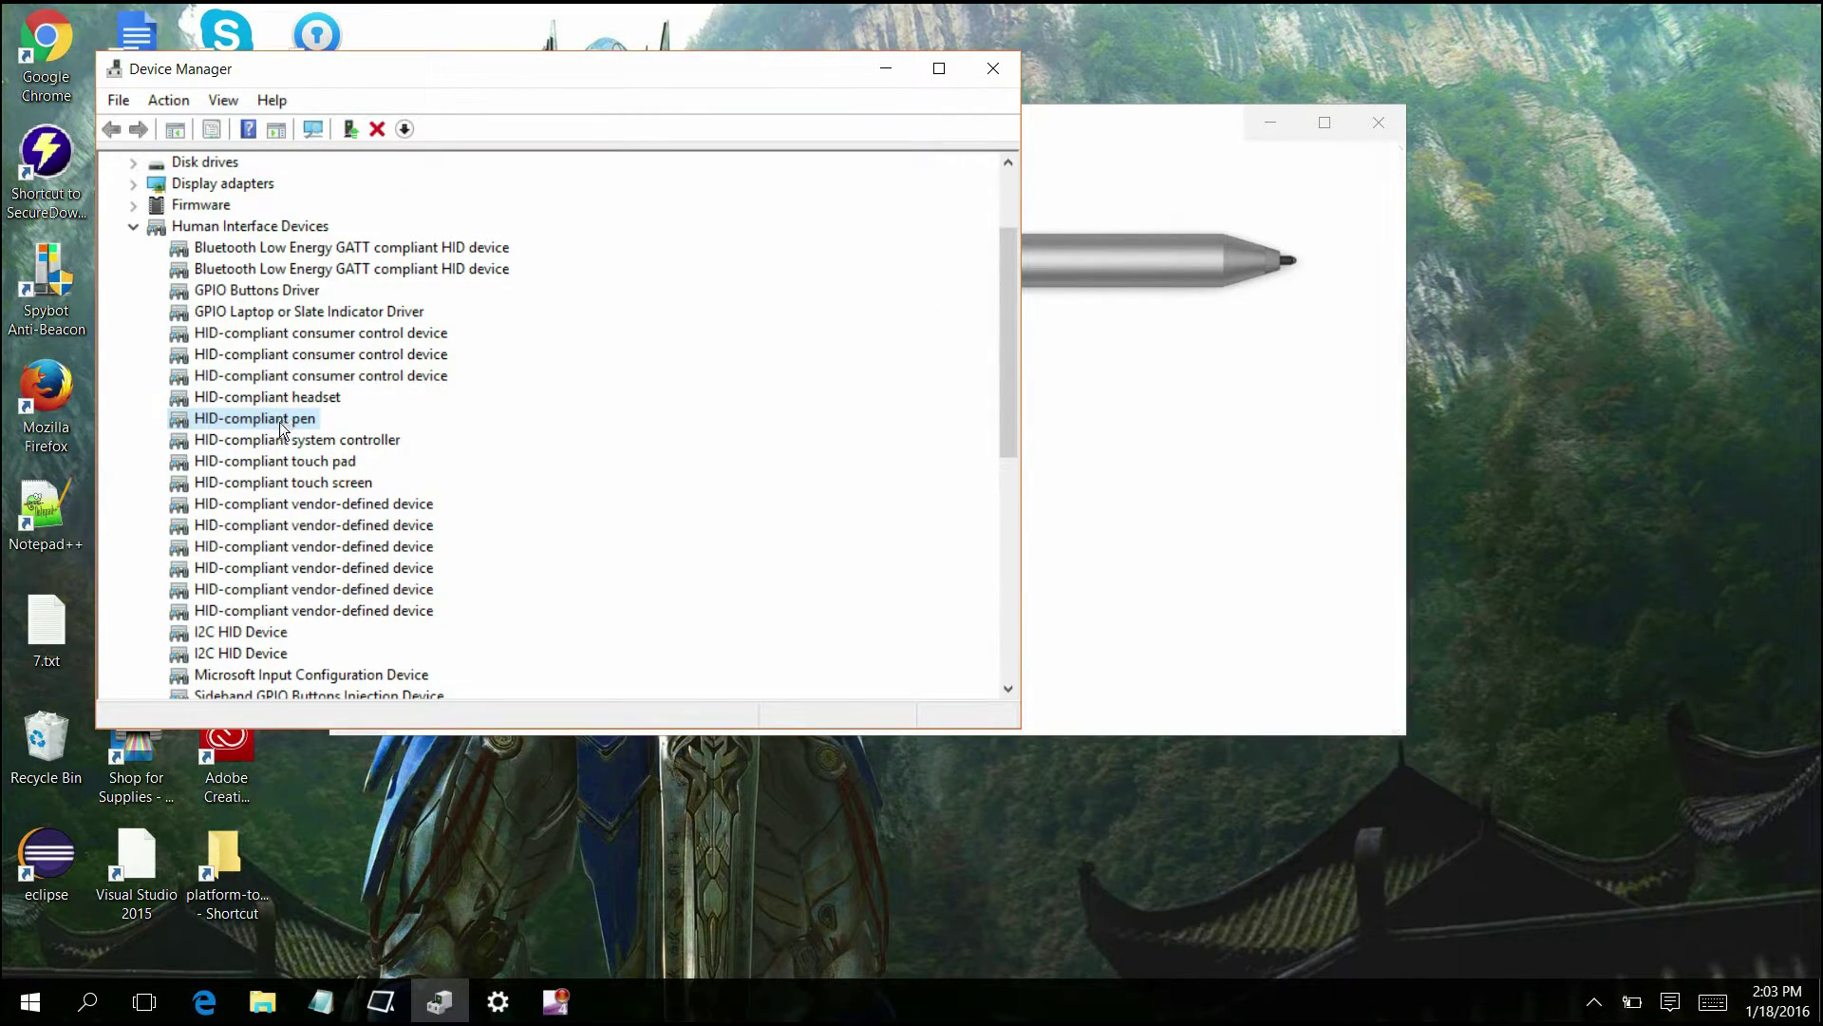
pyautogui.rightClick(310, 426)
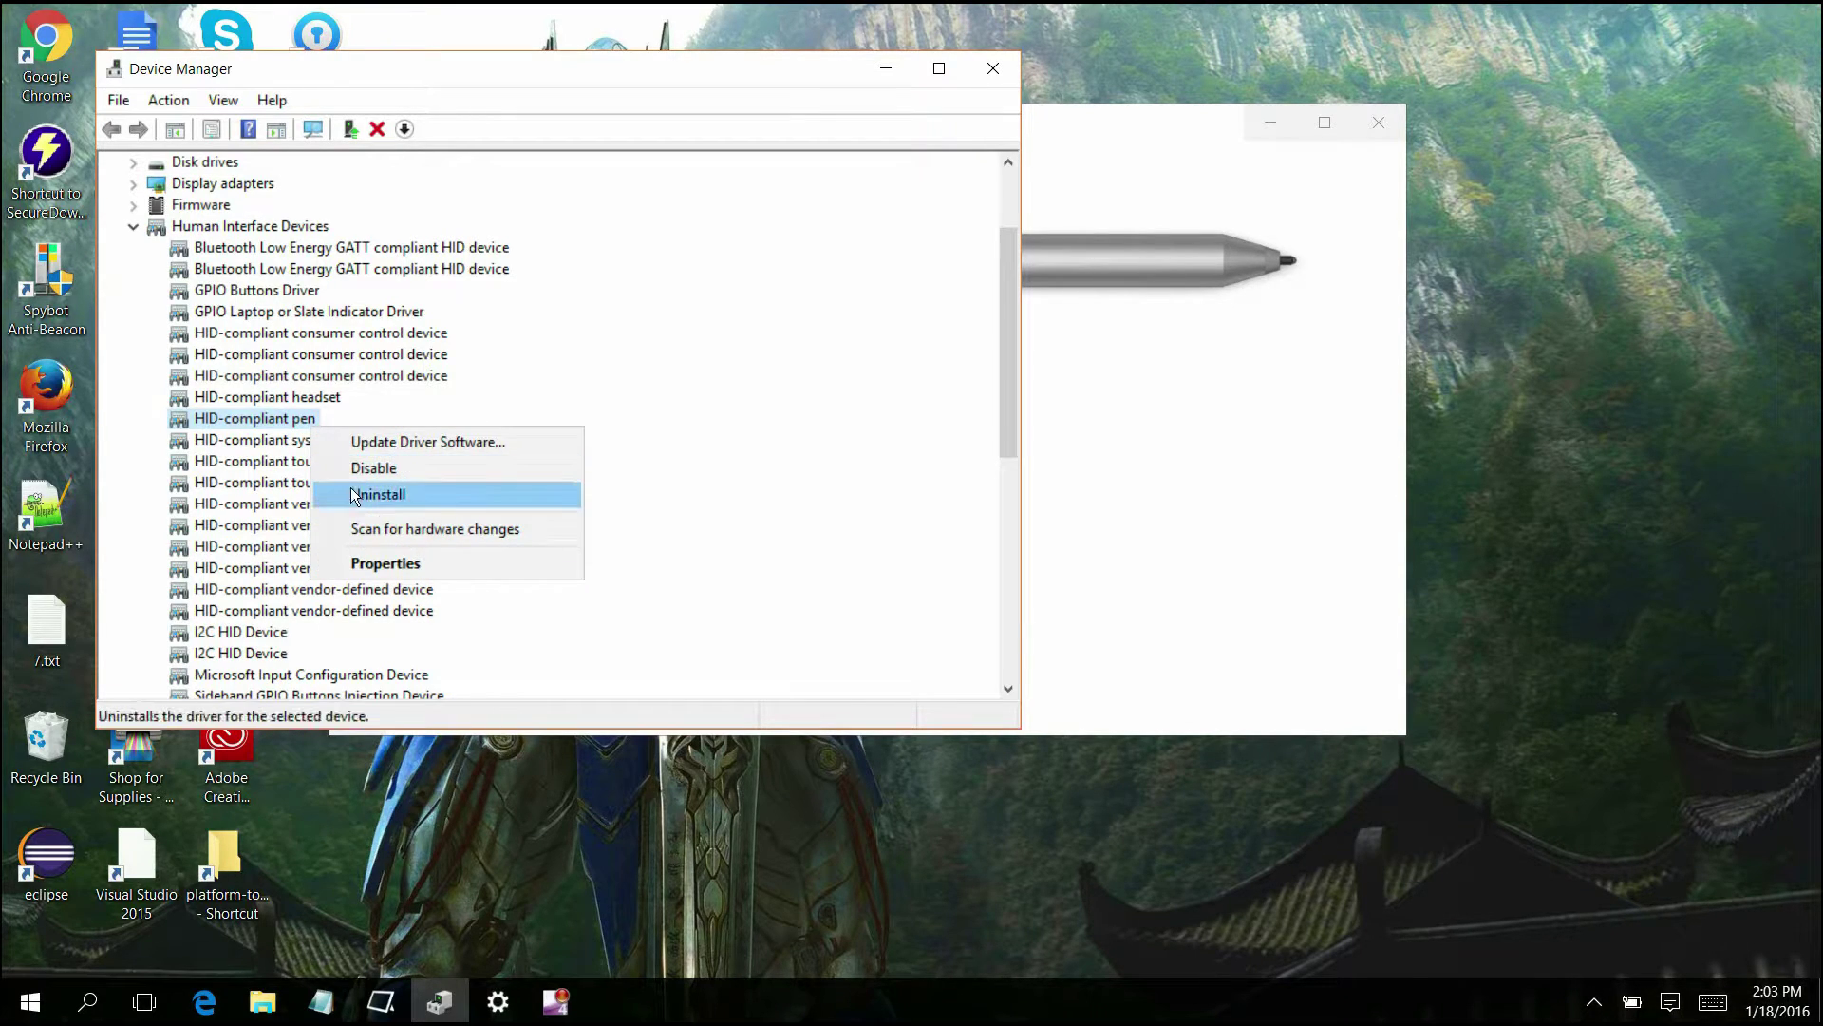
pyautogui.click(635, 511)
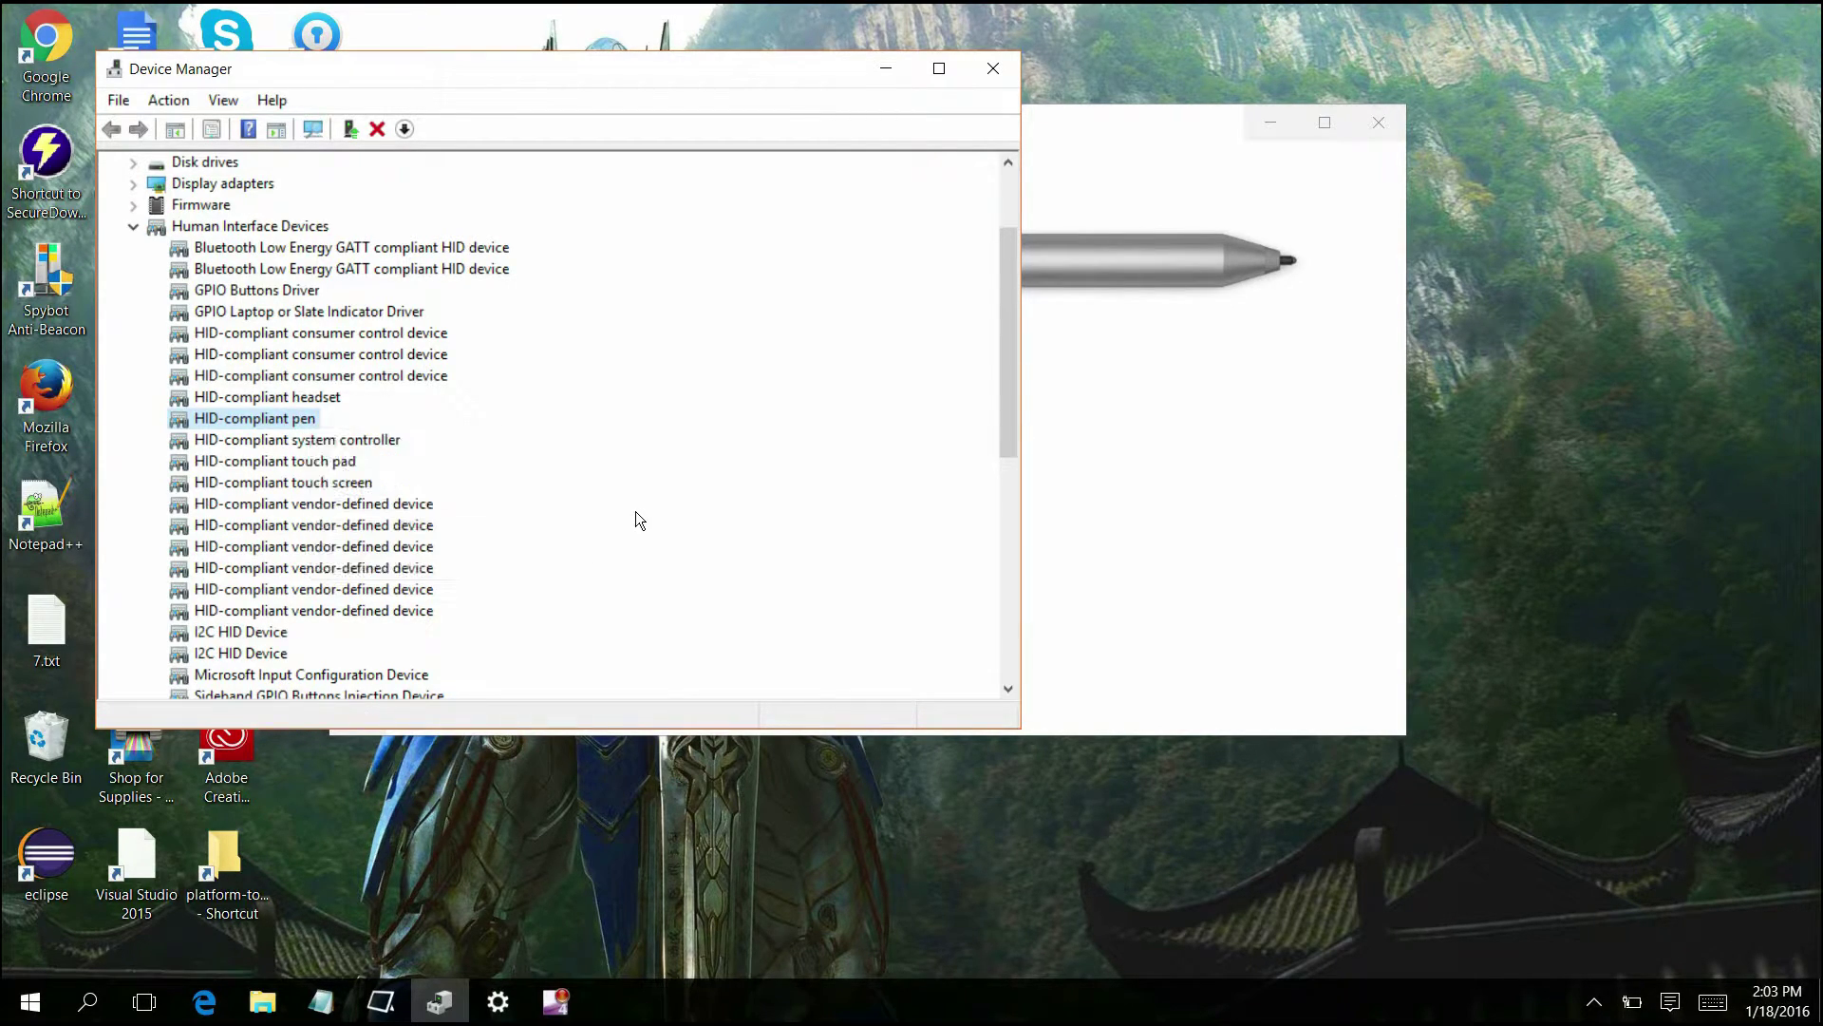
pyautogui.scroll(-4, 335, 601)
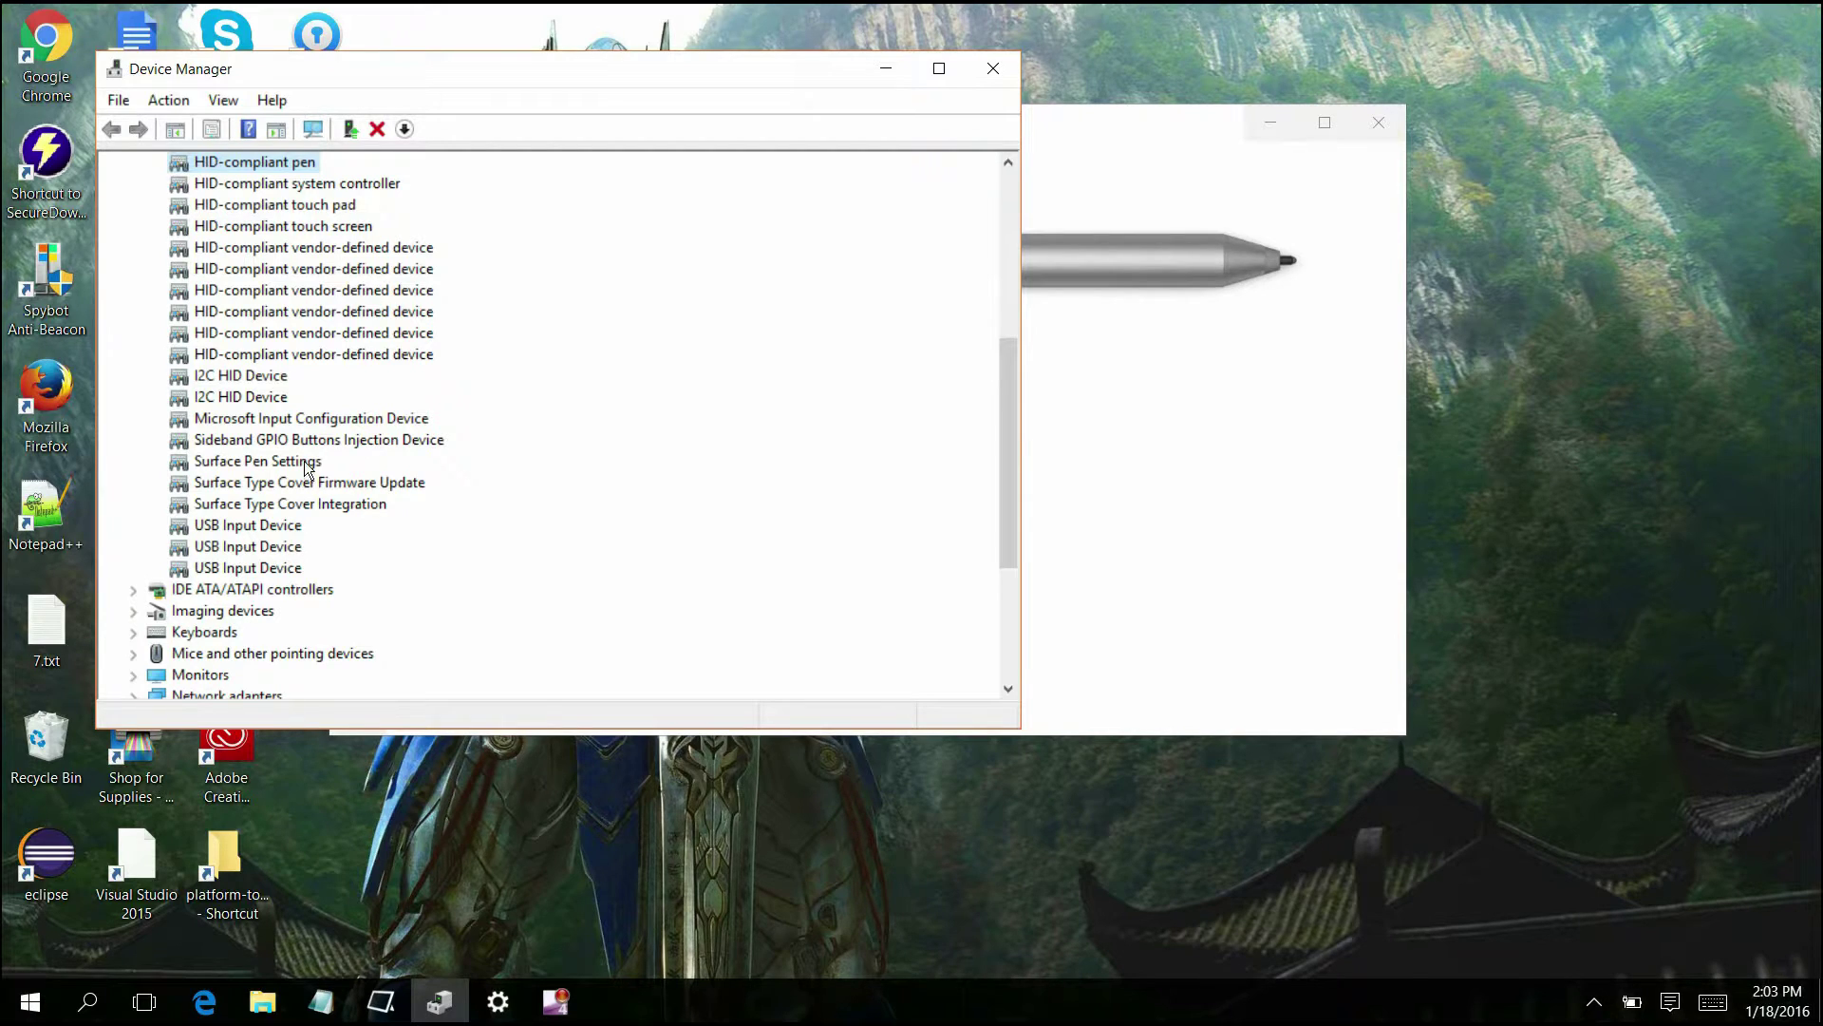
pyautogui.click(306, 464)
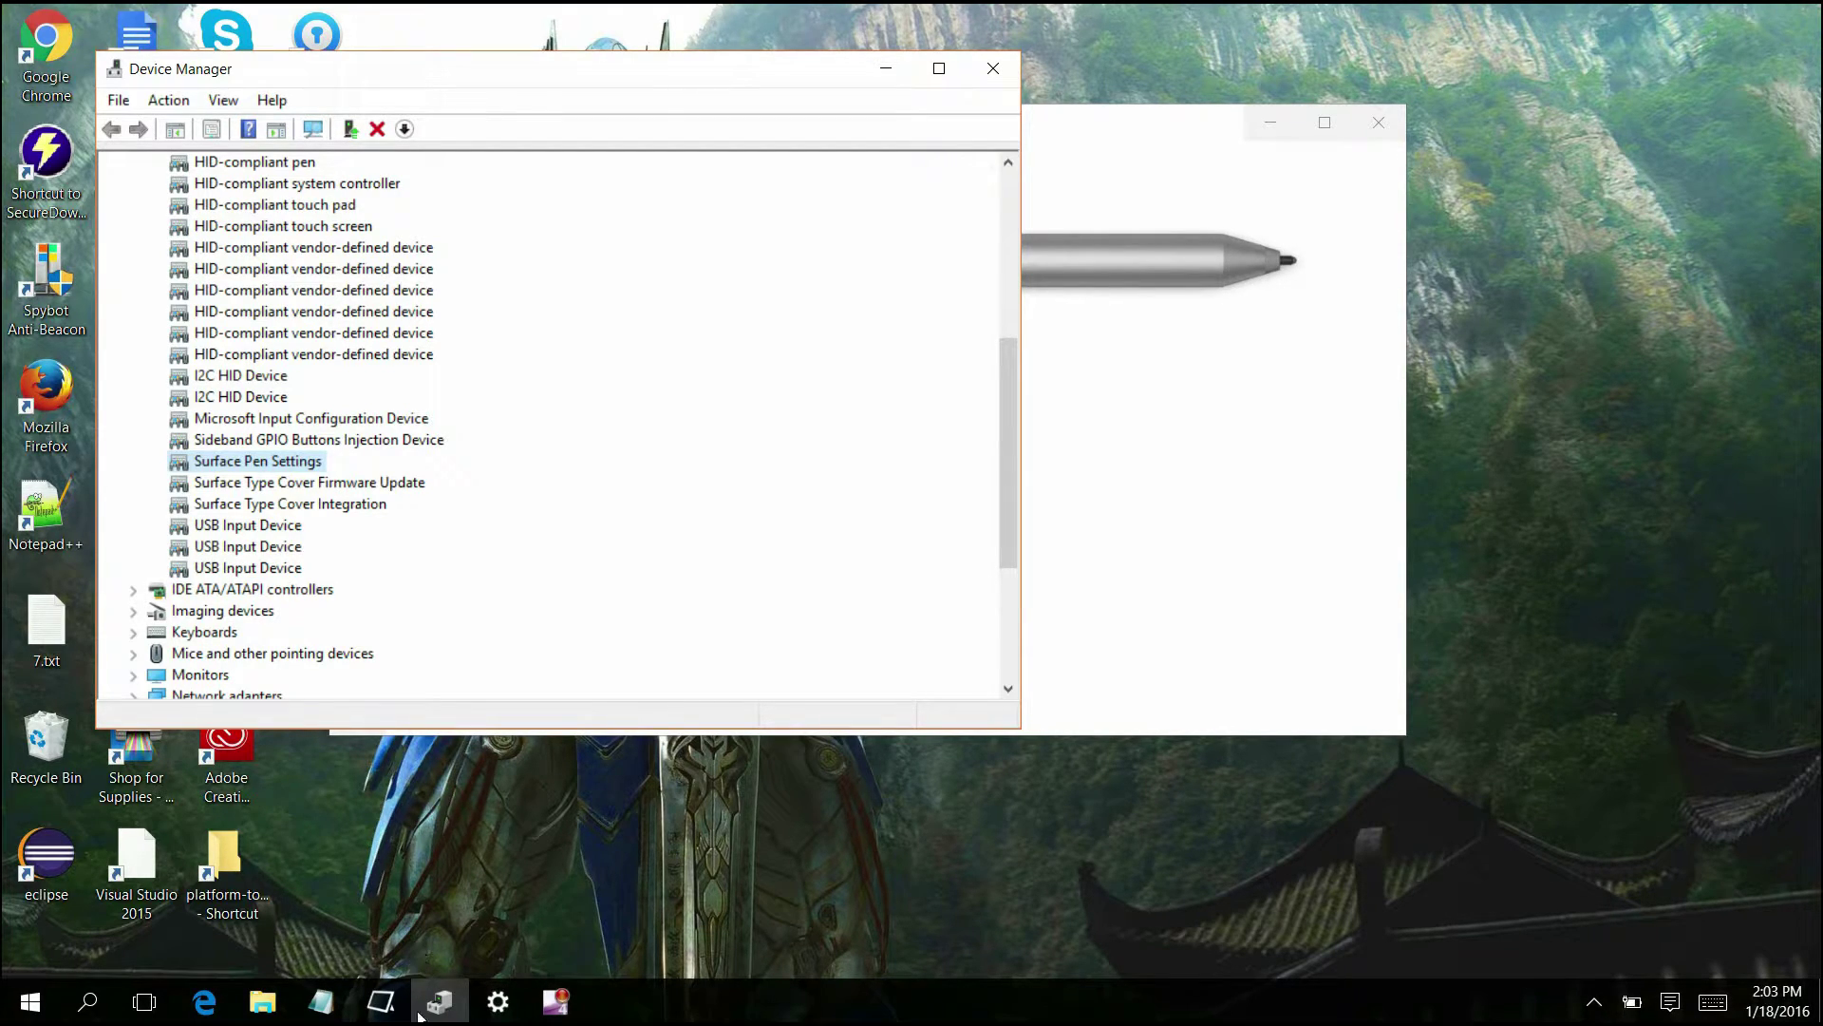
# Step: Switch to Microsoft Edge, enlarge its window, and show the download option for Surface Pro 4 Drivers and Firmware
pyautogui.moveTo(349, 1012)
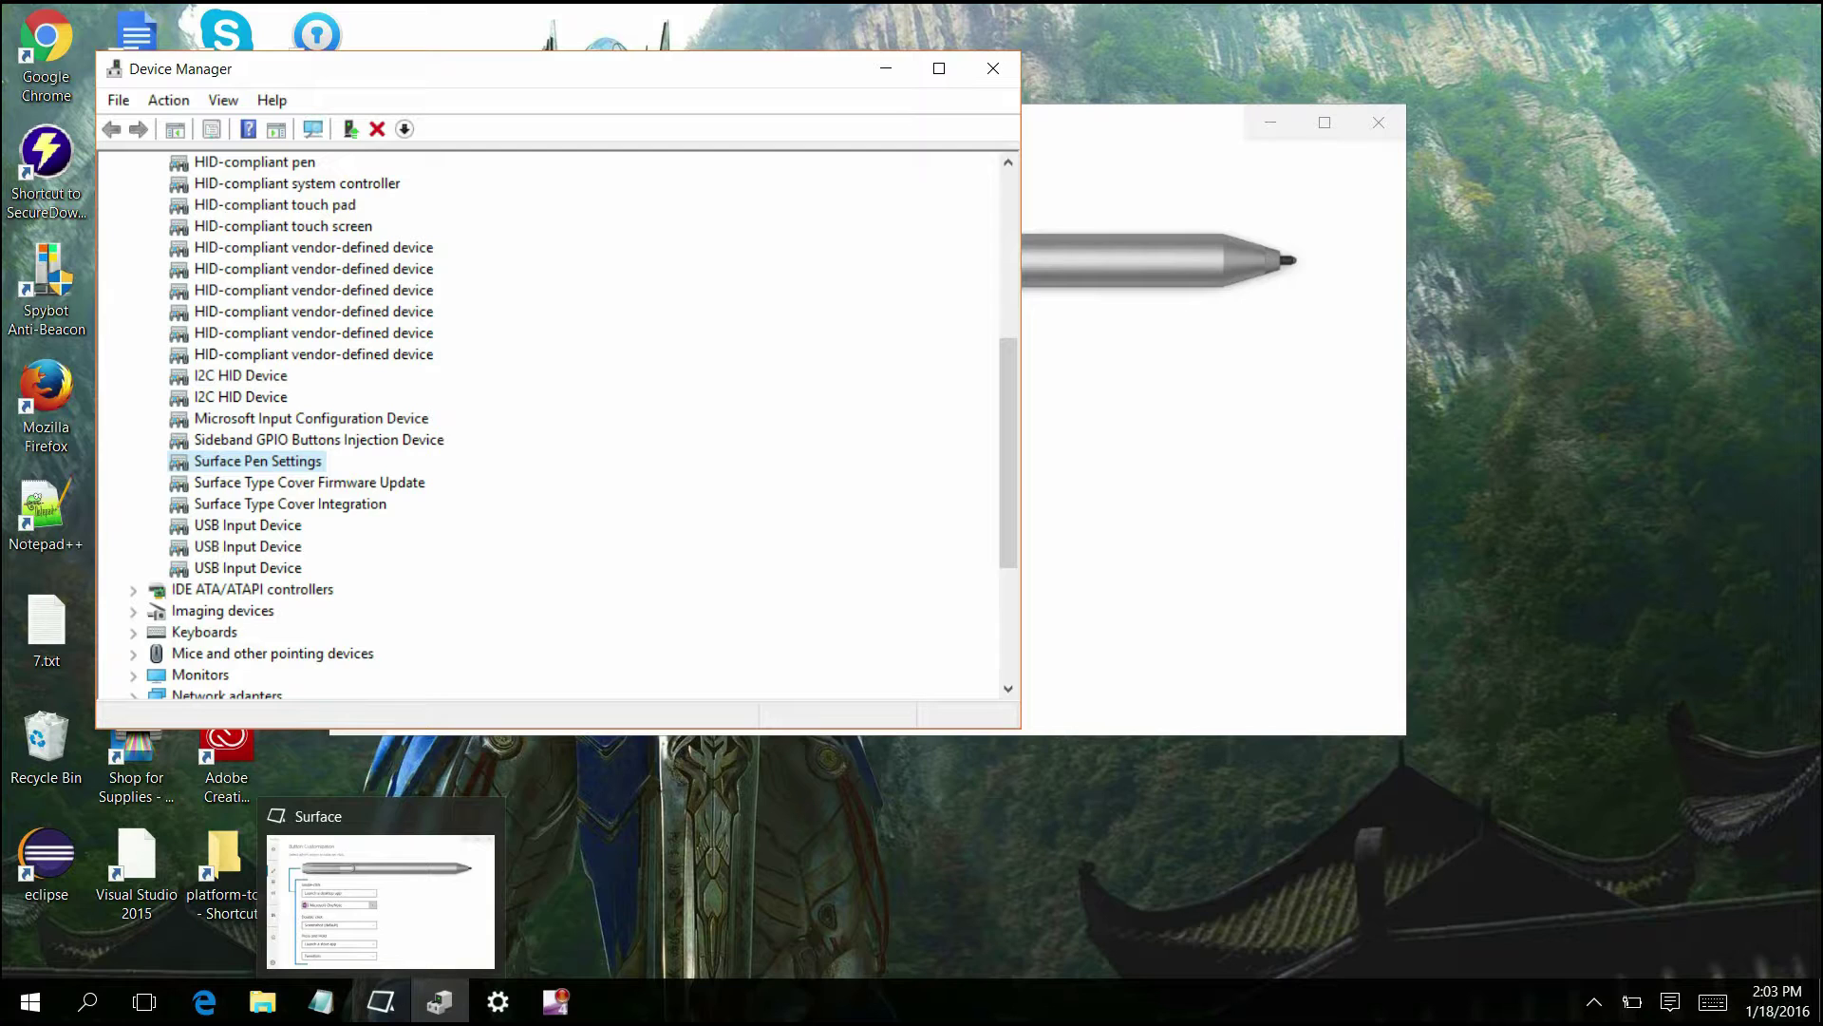
pyautogui.click(205, 1002)
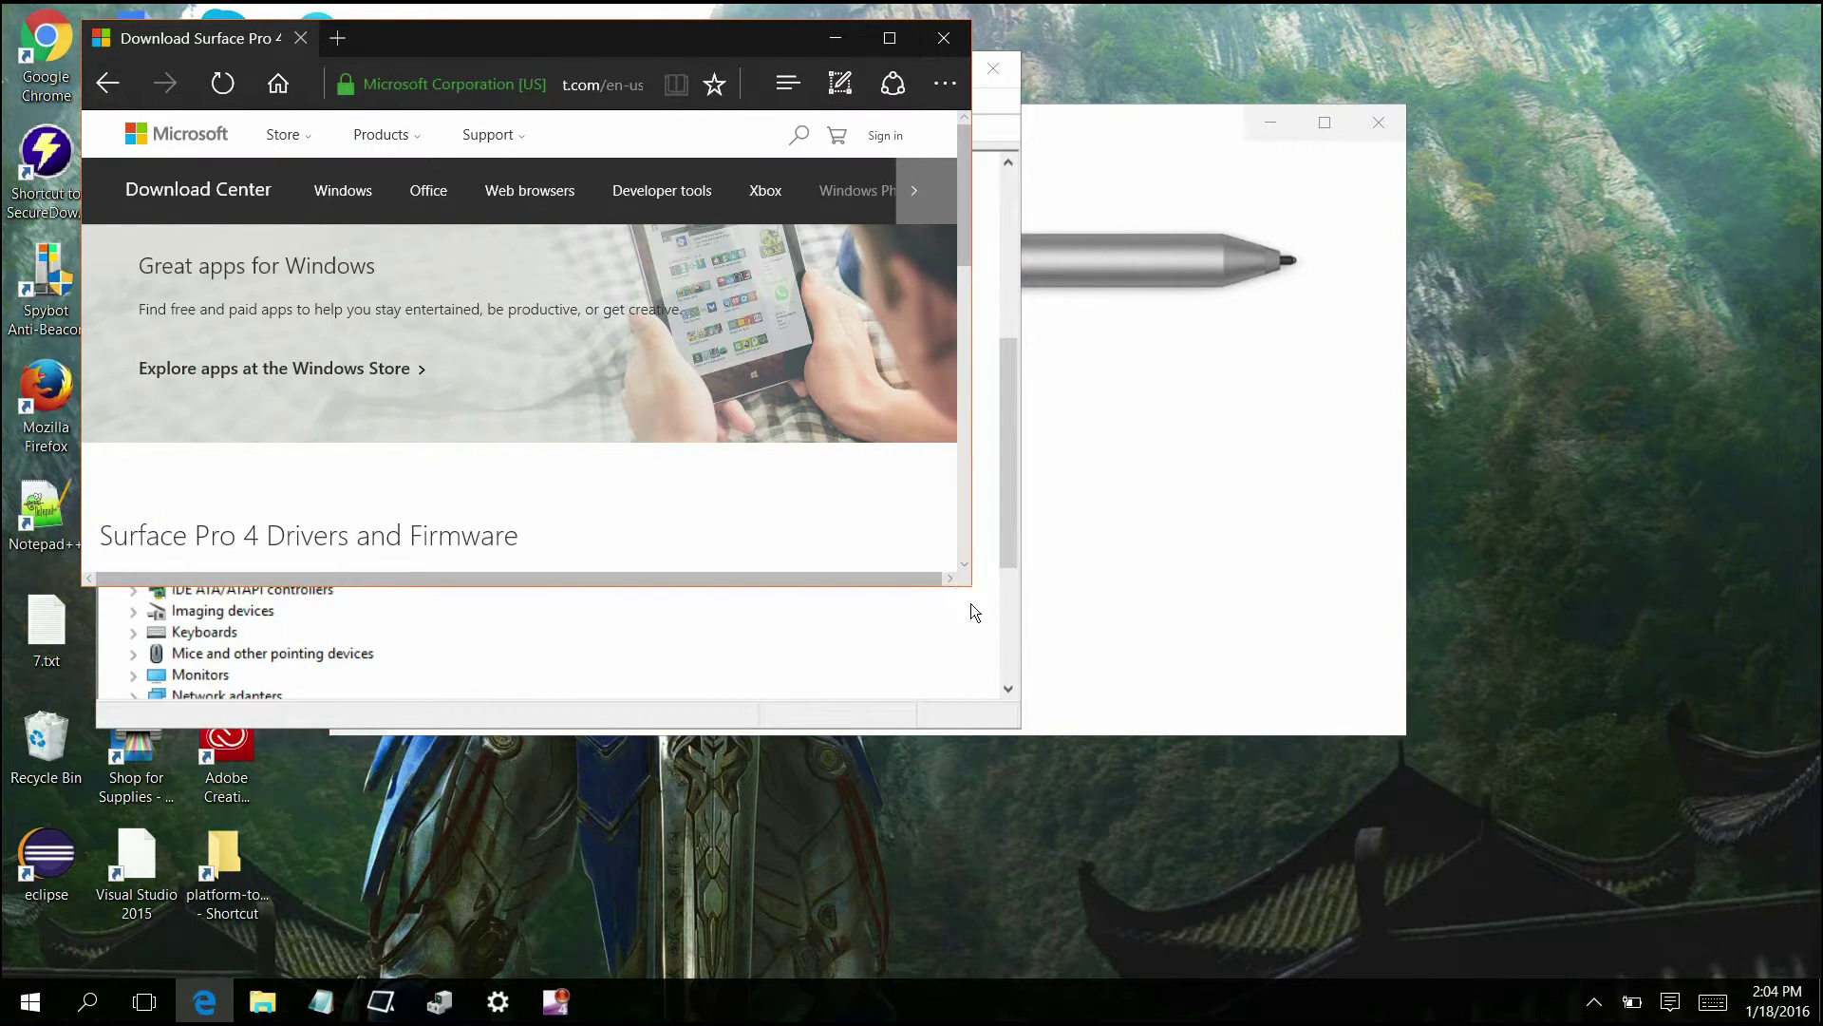
pyautogui.moveTo(969, 586); pyautogui.dragTo(1701, 879)
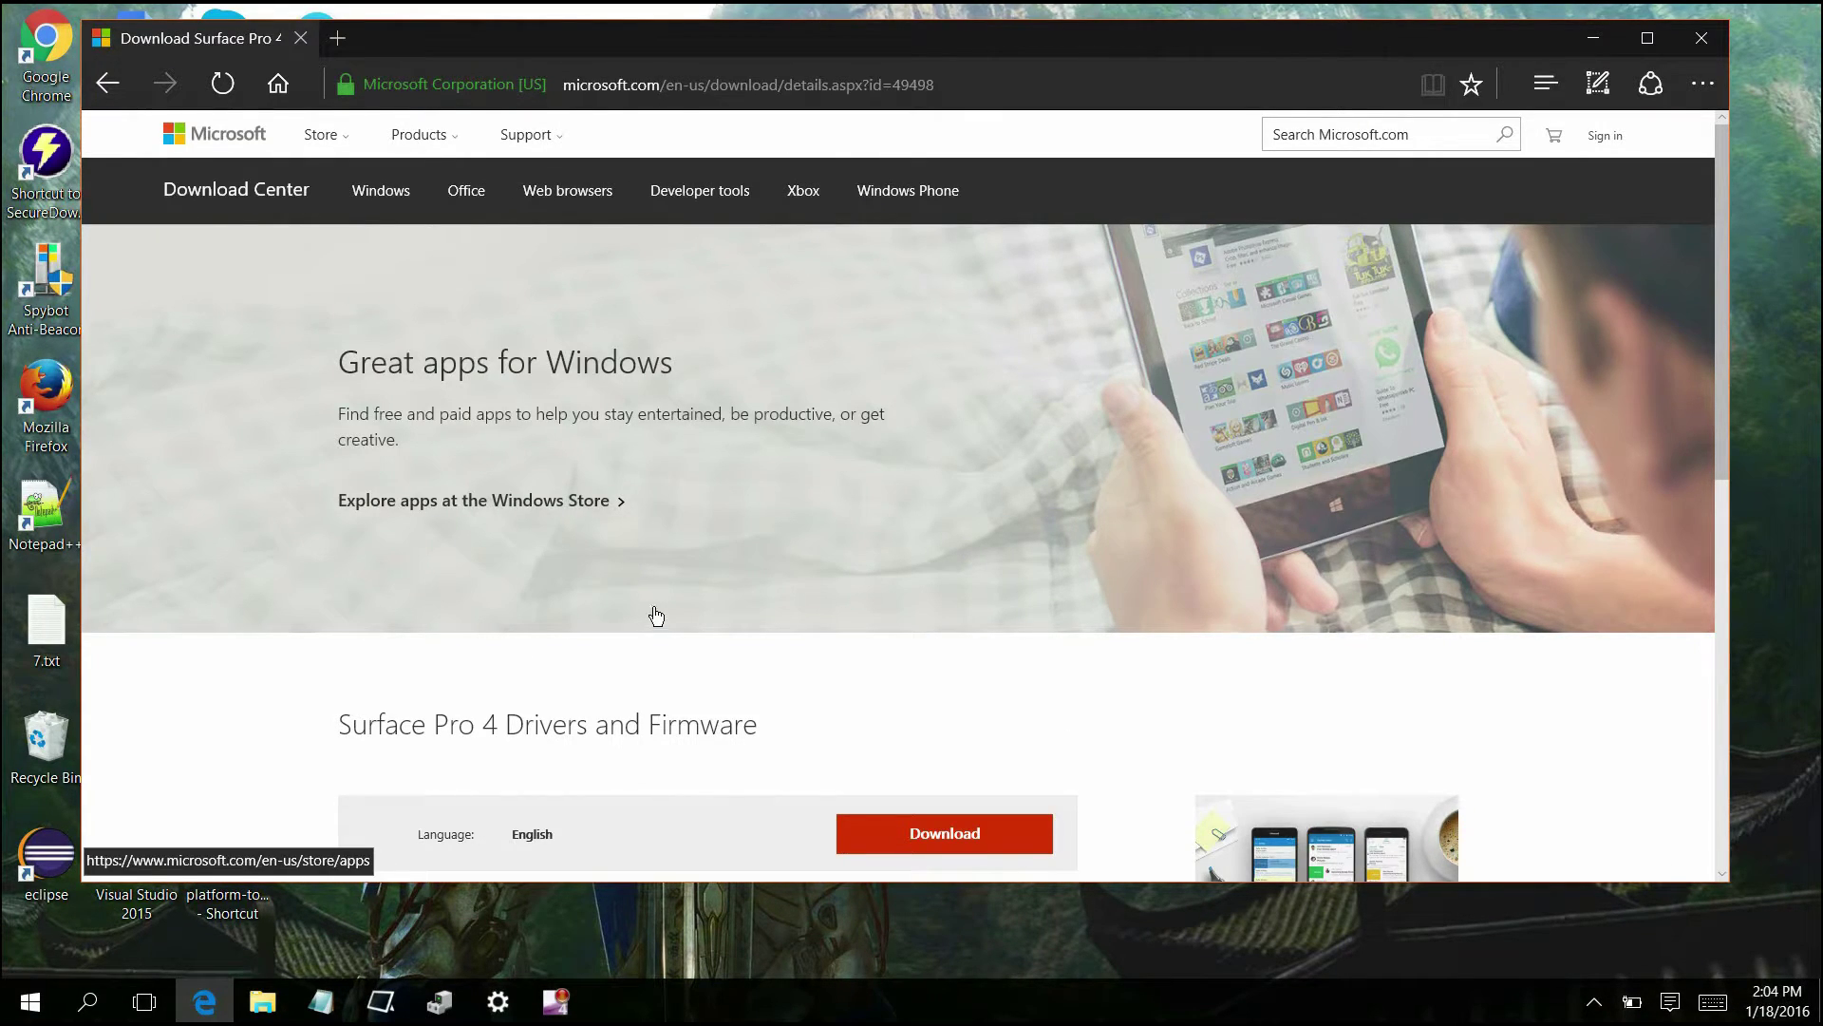
pyautogui.scroll(-2, 655, 616)
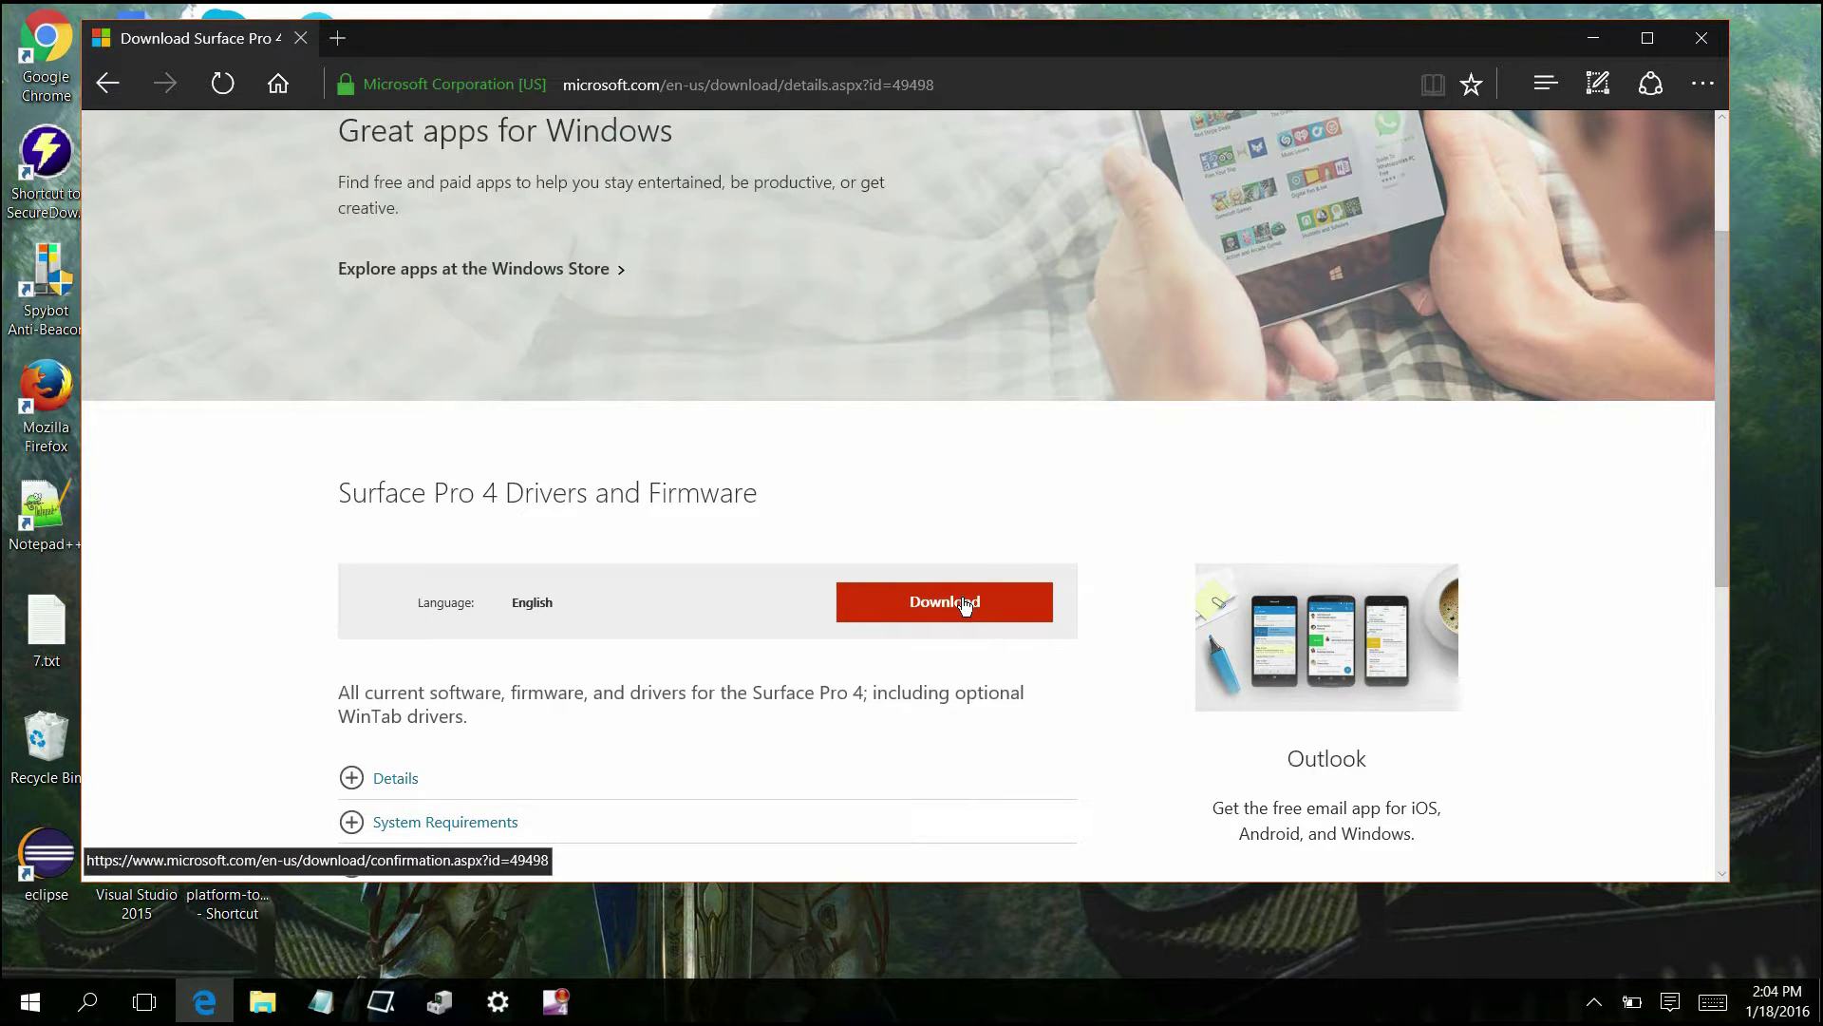
# Step: Switch to File Explorer, open the SurfacePro4_Win10_151216_0 folder in Downloads, and widen the window
pyautogui.click(262, 1001)
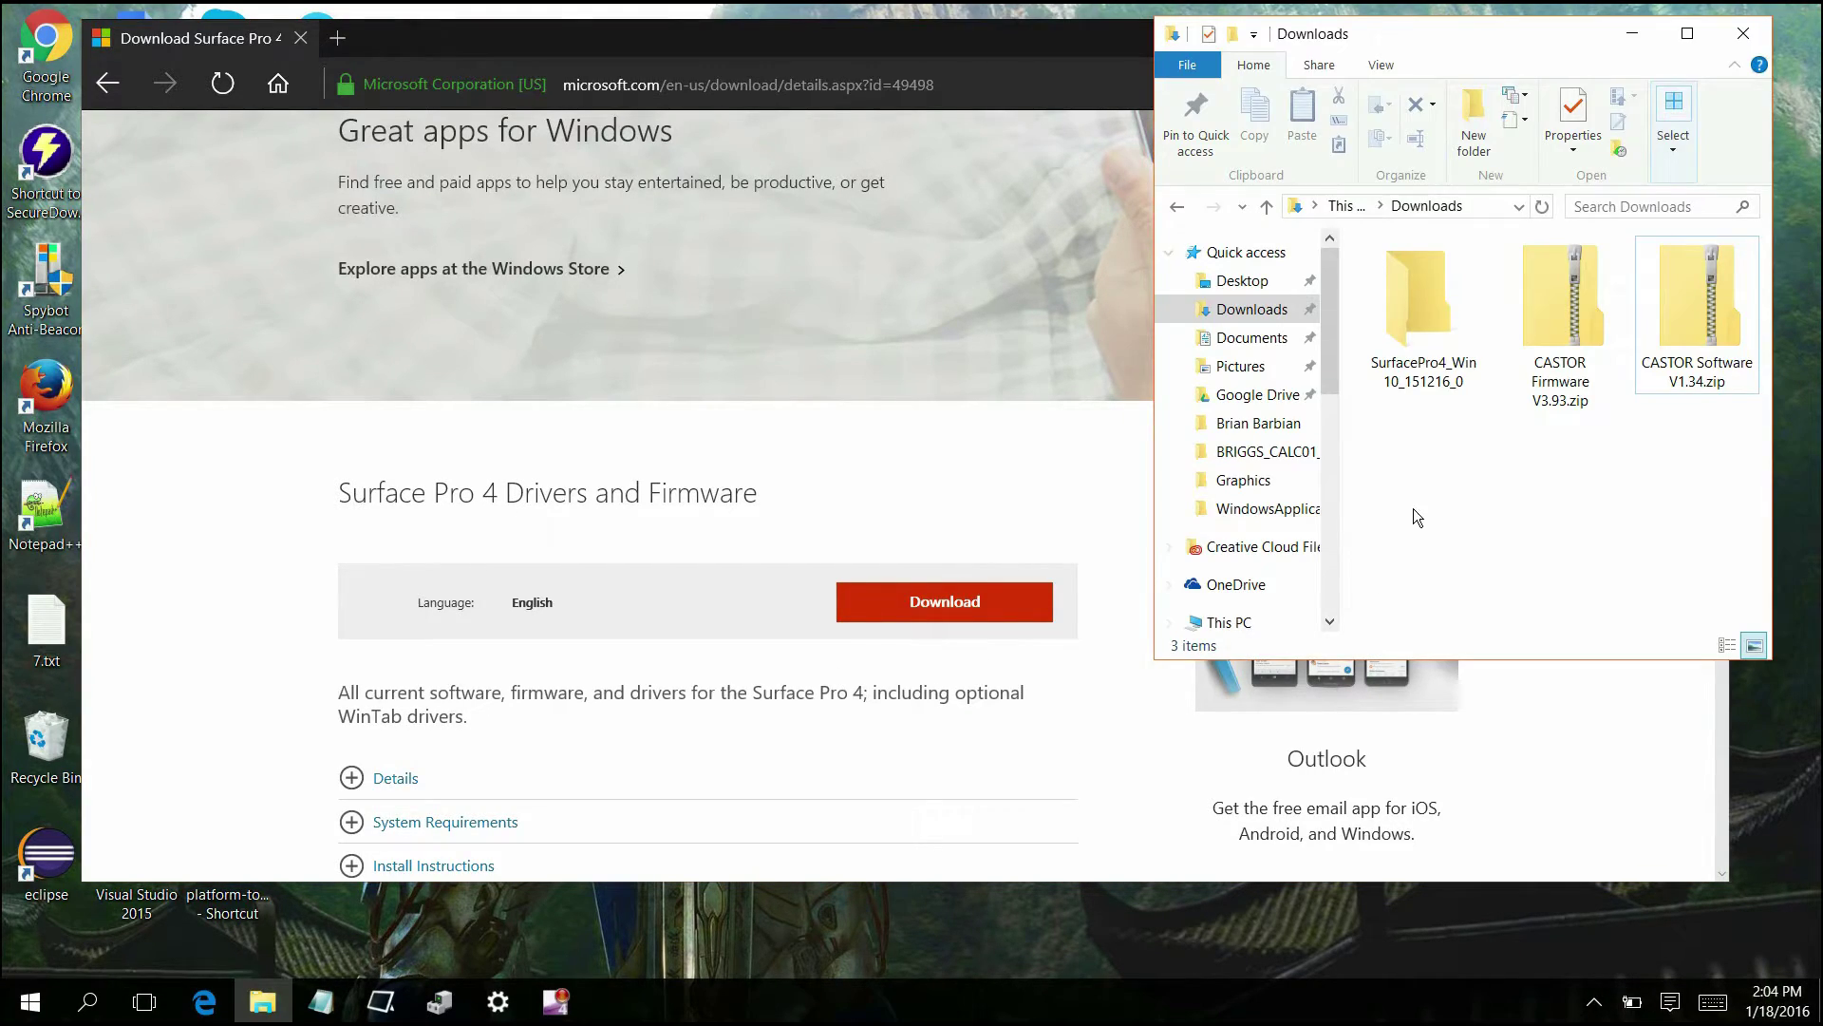
pyautogui.click(1399, 340)
pyautogui.doubleClick(1399, 340)
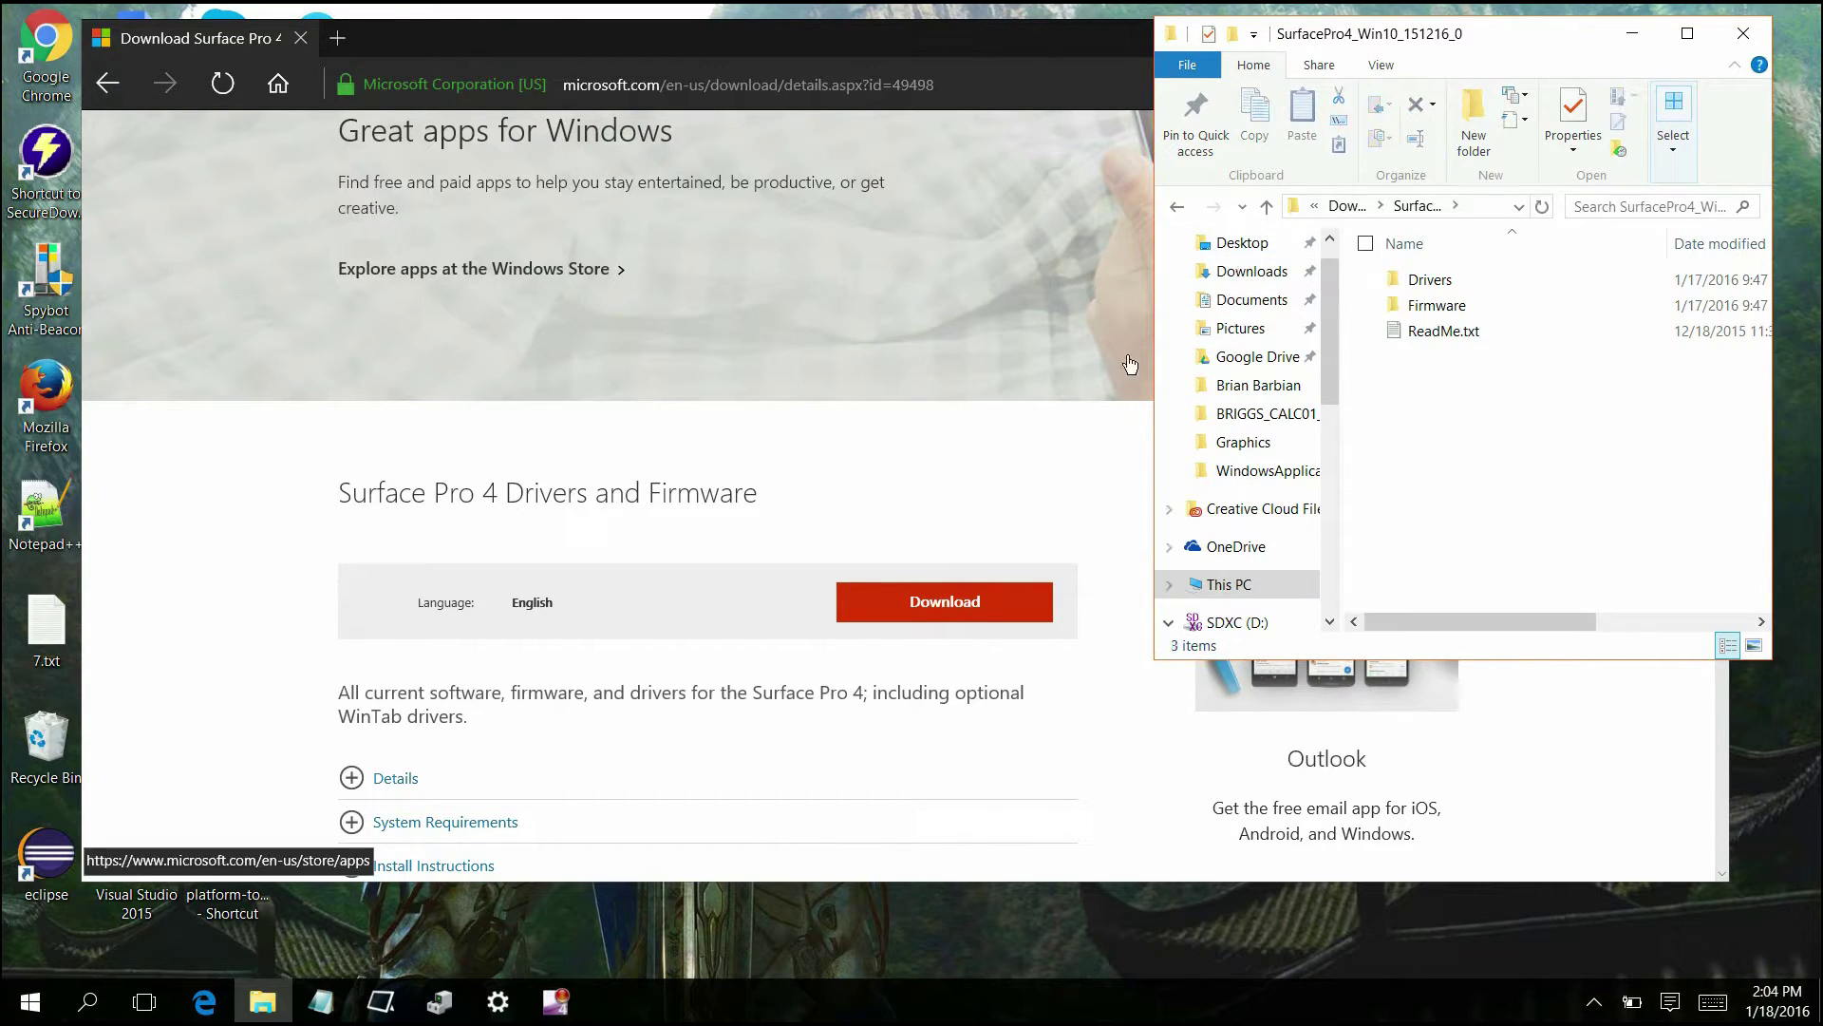
pyautogui.moveTo(1156, 357); pyautogui.dragTo(633, 357)
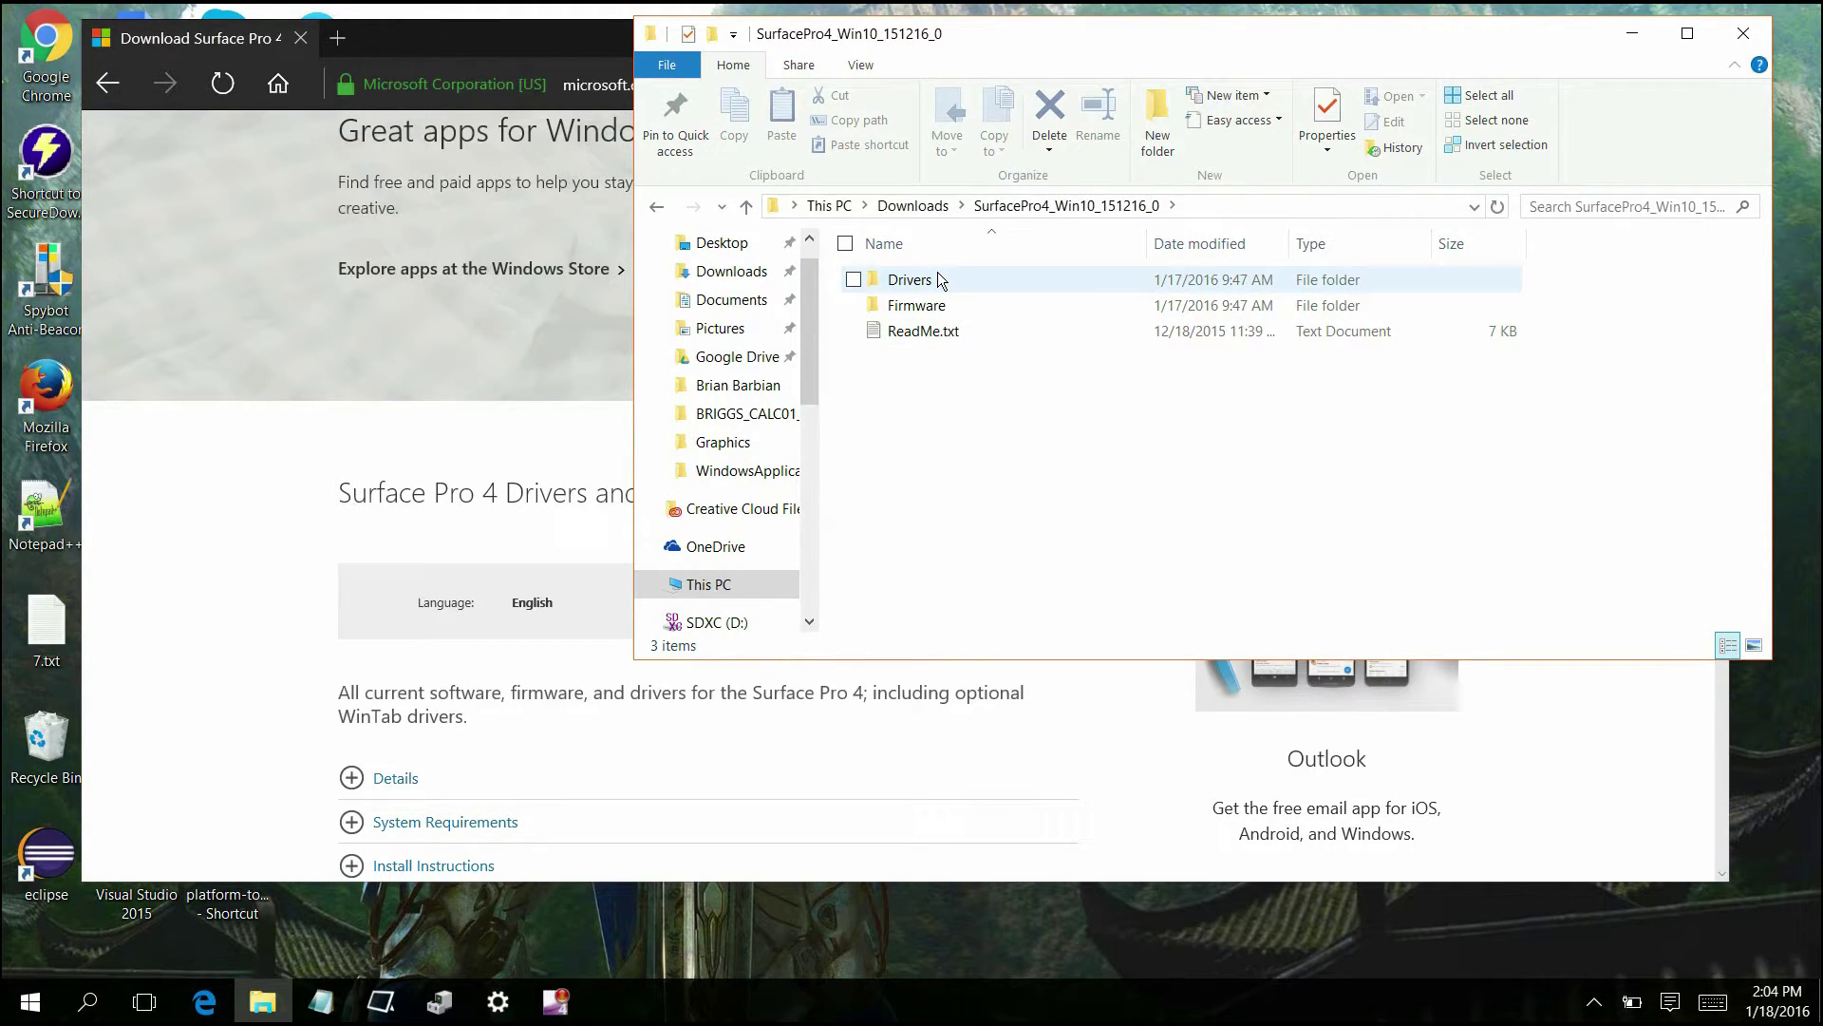
# Step: Open the Pen folder inside the Drivers folder of the extracted Surface Pro 4 package
pyautogui.click(937, 277)
pyautogui.click(937, 276)
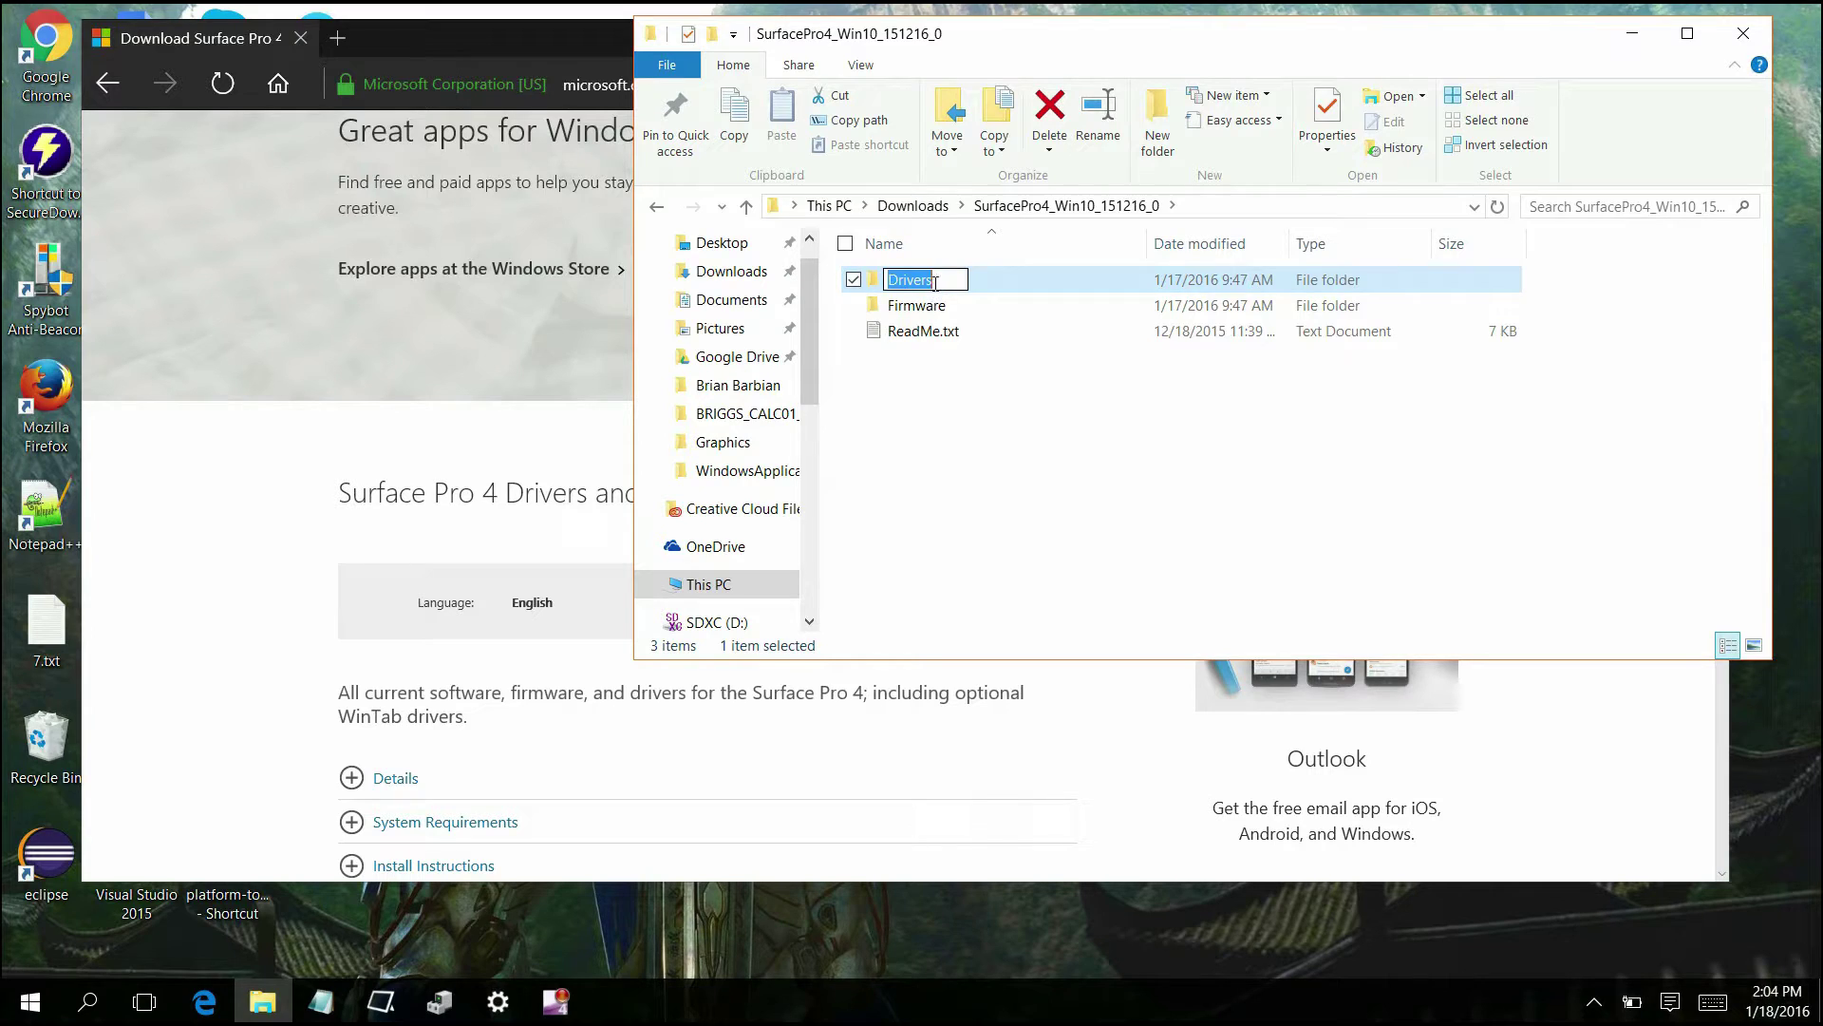
pyautogui.click(1023, 283)
pyautogui.doubleClick(1023, 283)
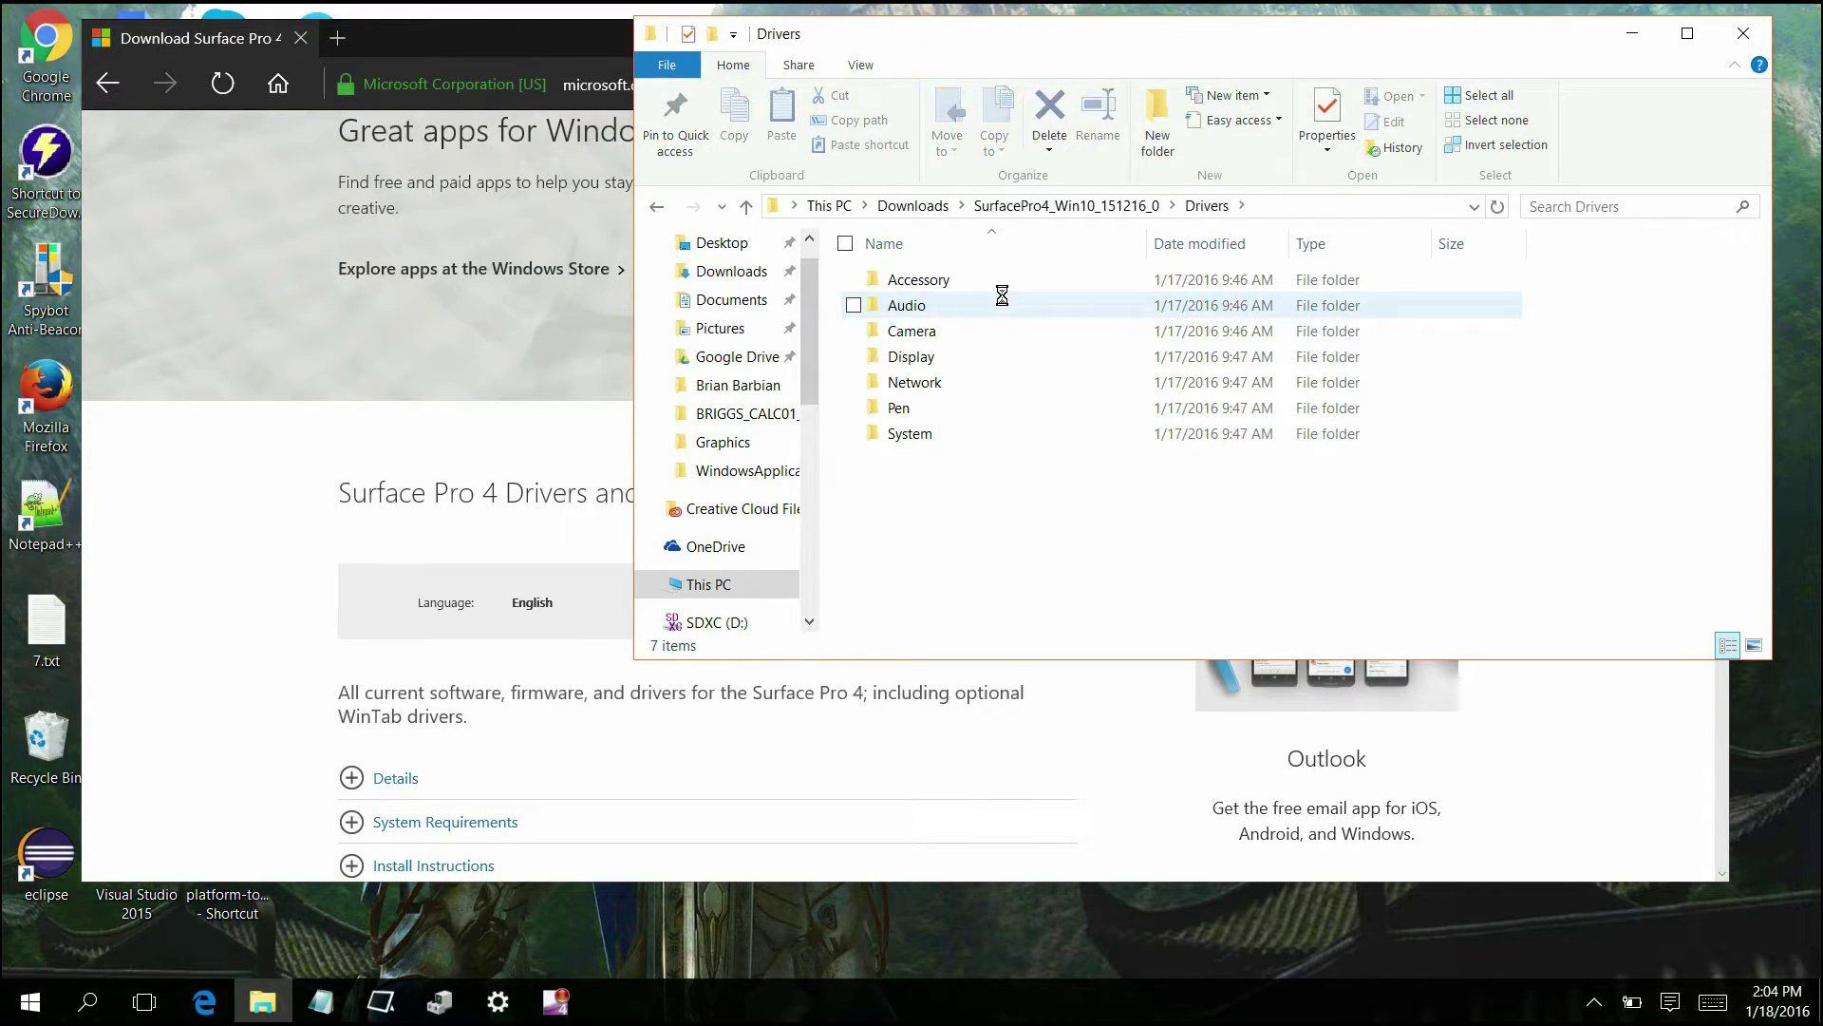
pyautogui.doubleClick(982, 408)
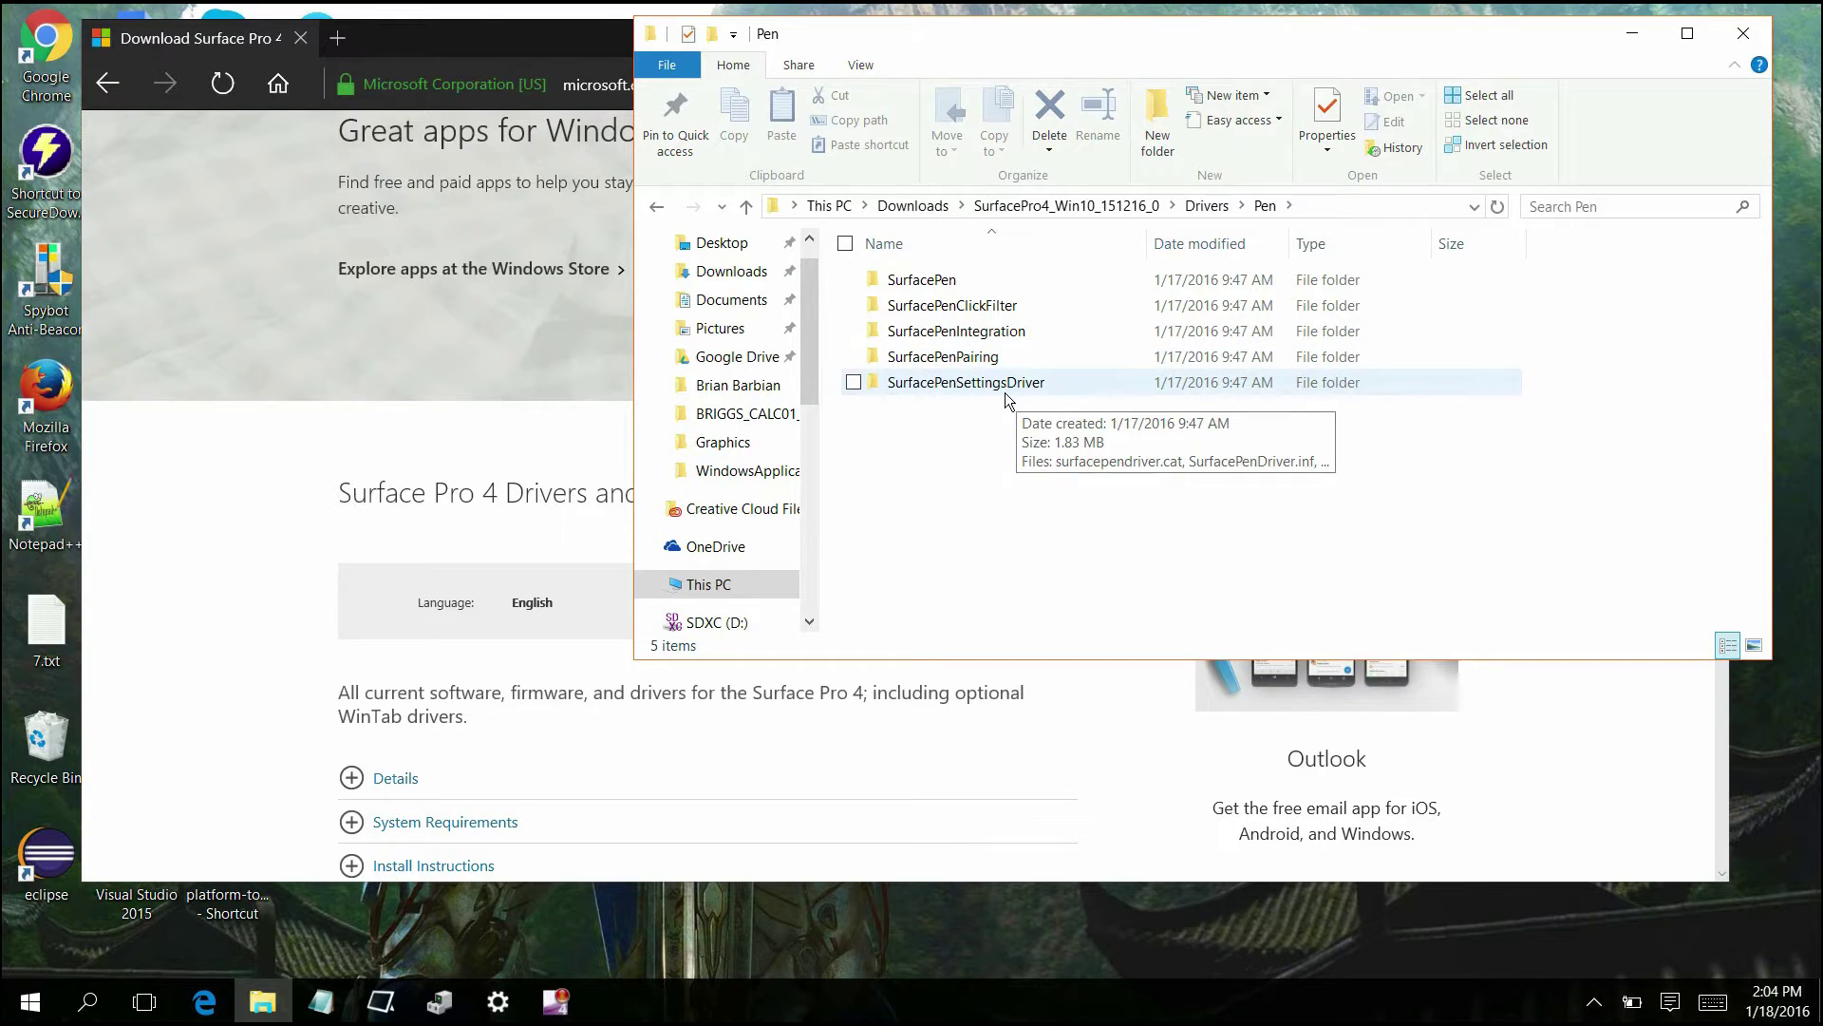
# Step: Open the SurfacePen folder and view the actions available for SurfacePen.inf, including Install, without running any
pyautogui.doubleClick(1012, 278)
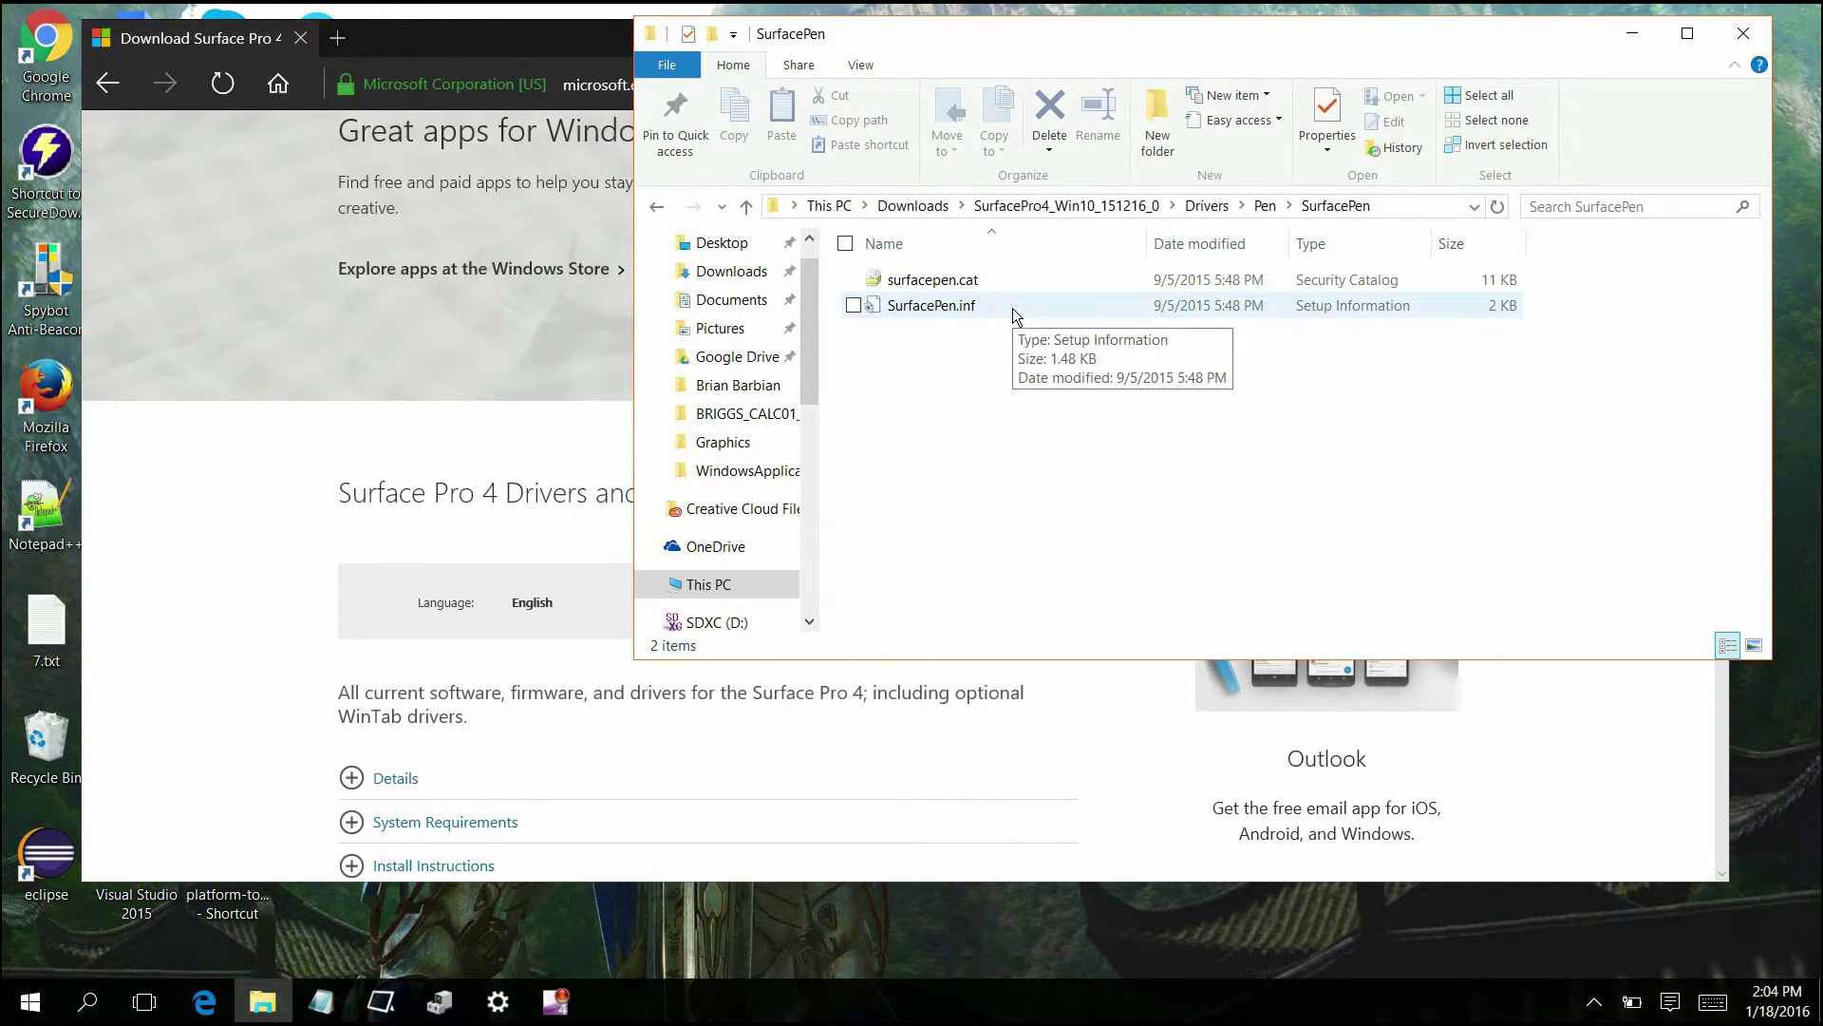
pyautogui.rightClick(1012, 308)
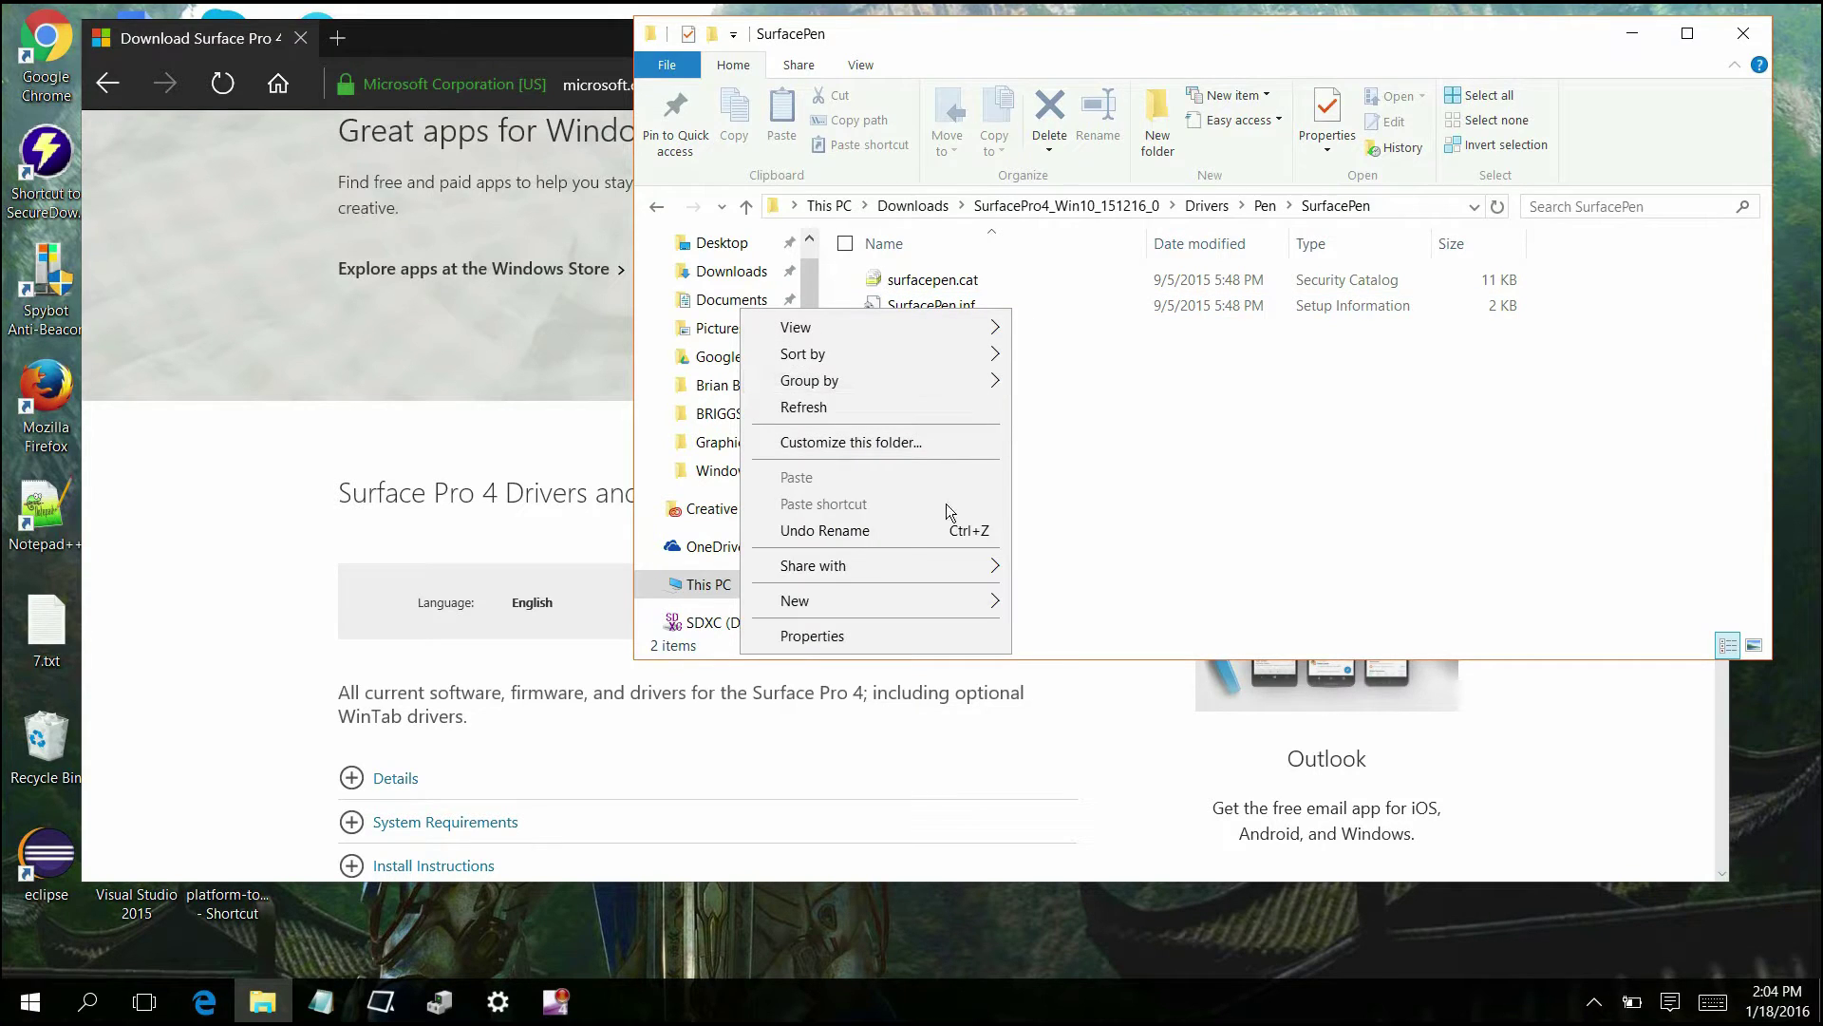
pyautogui.click(1104, 380)
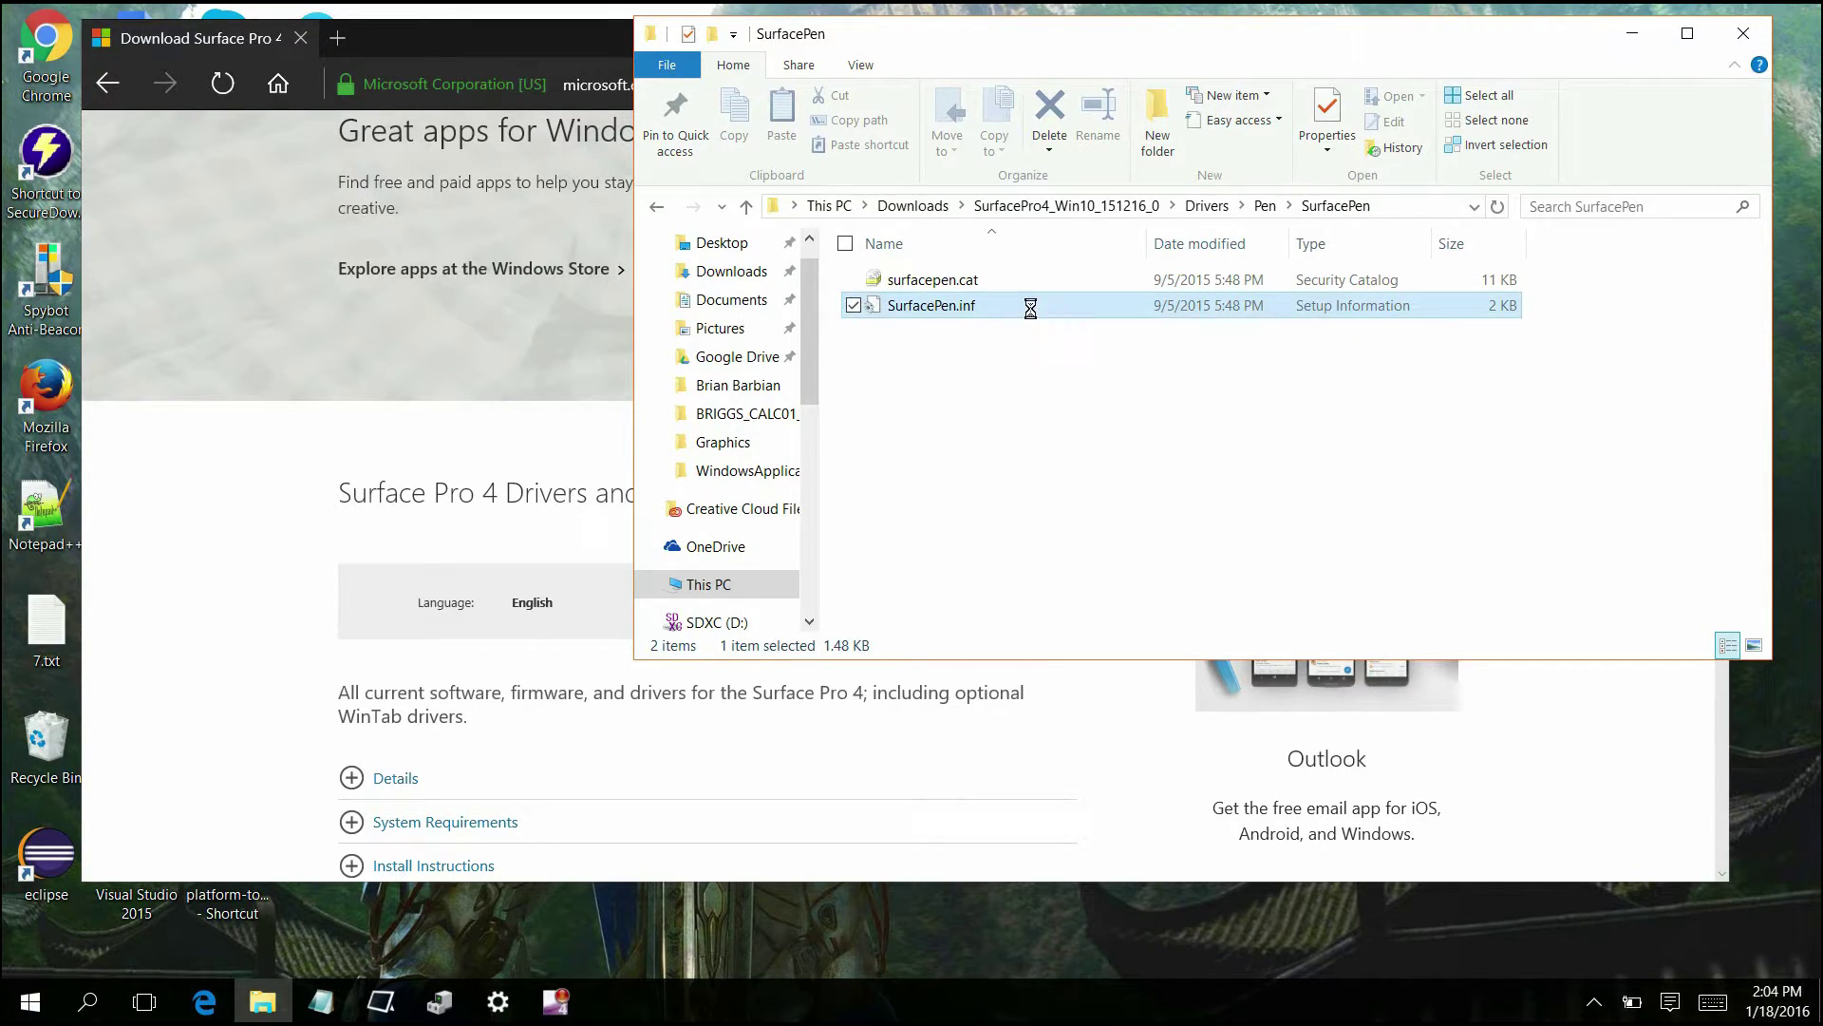
pyautogui.rightClick(1030, 306)
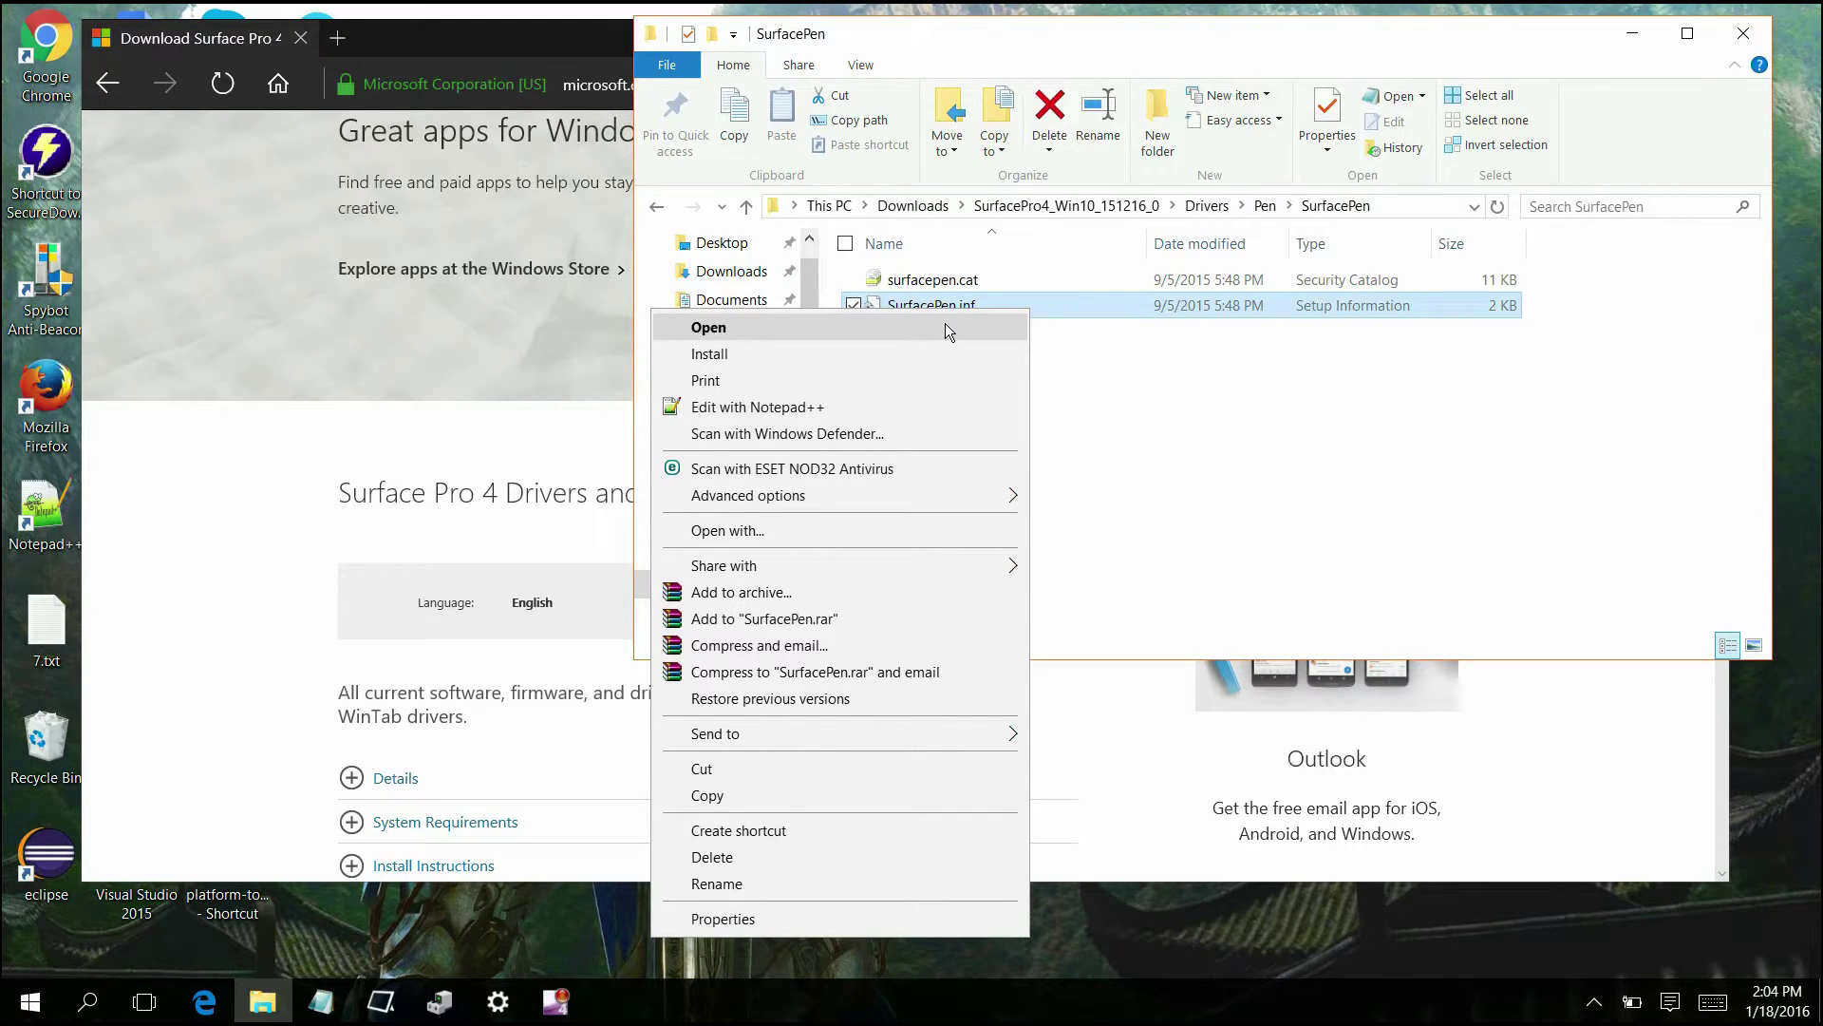
pyautogui.click(1164, 402)
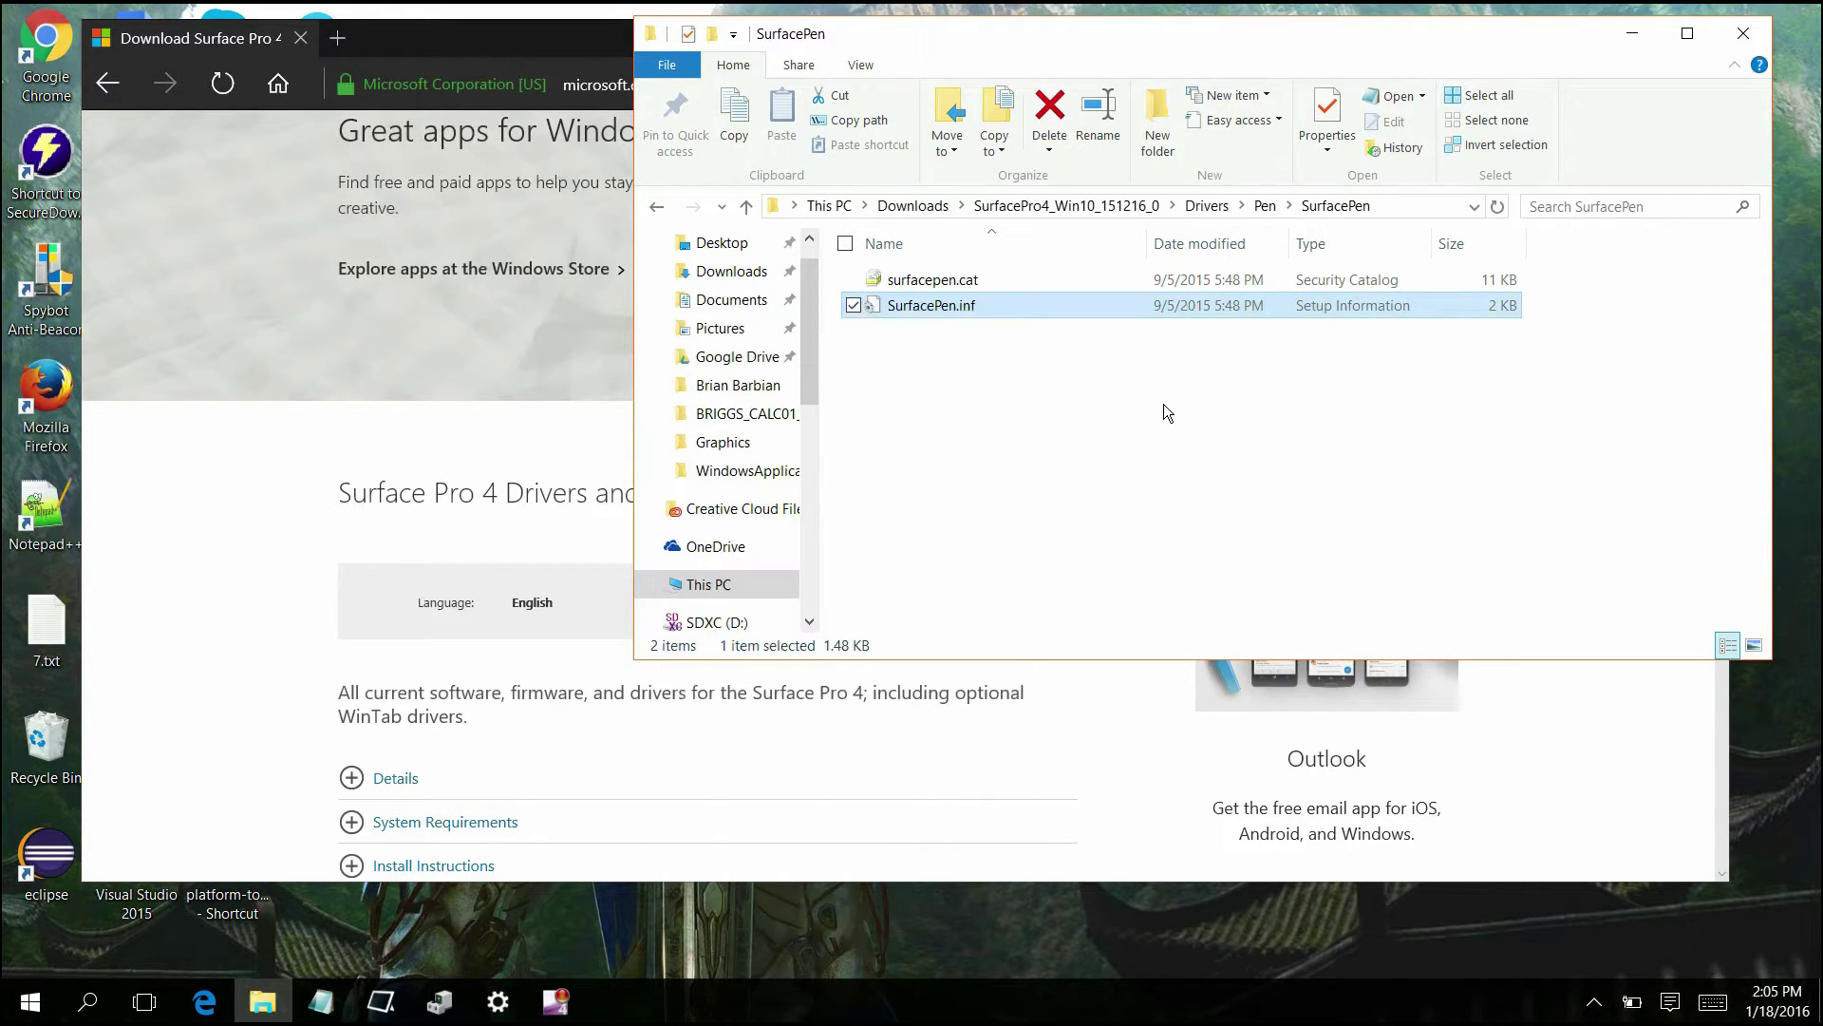
# Step: Go back to Pen, open the SurfacePenPairing folder, and view the actions available for SurfacePenPairing.inf without running any
pyautogui.click(657, 204)
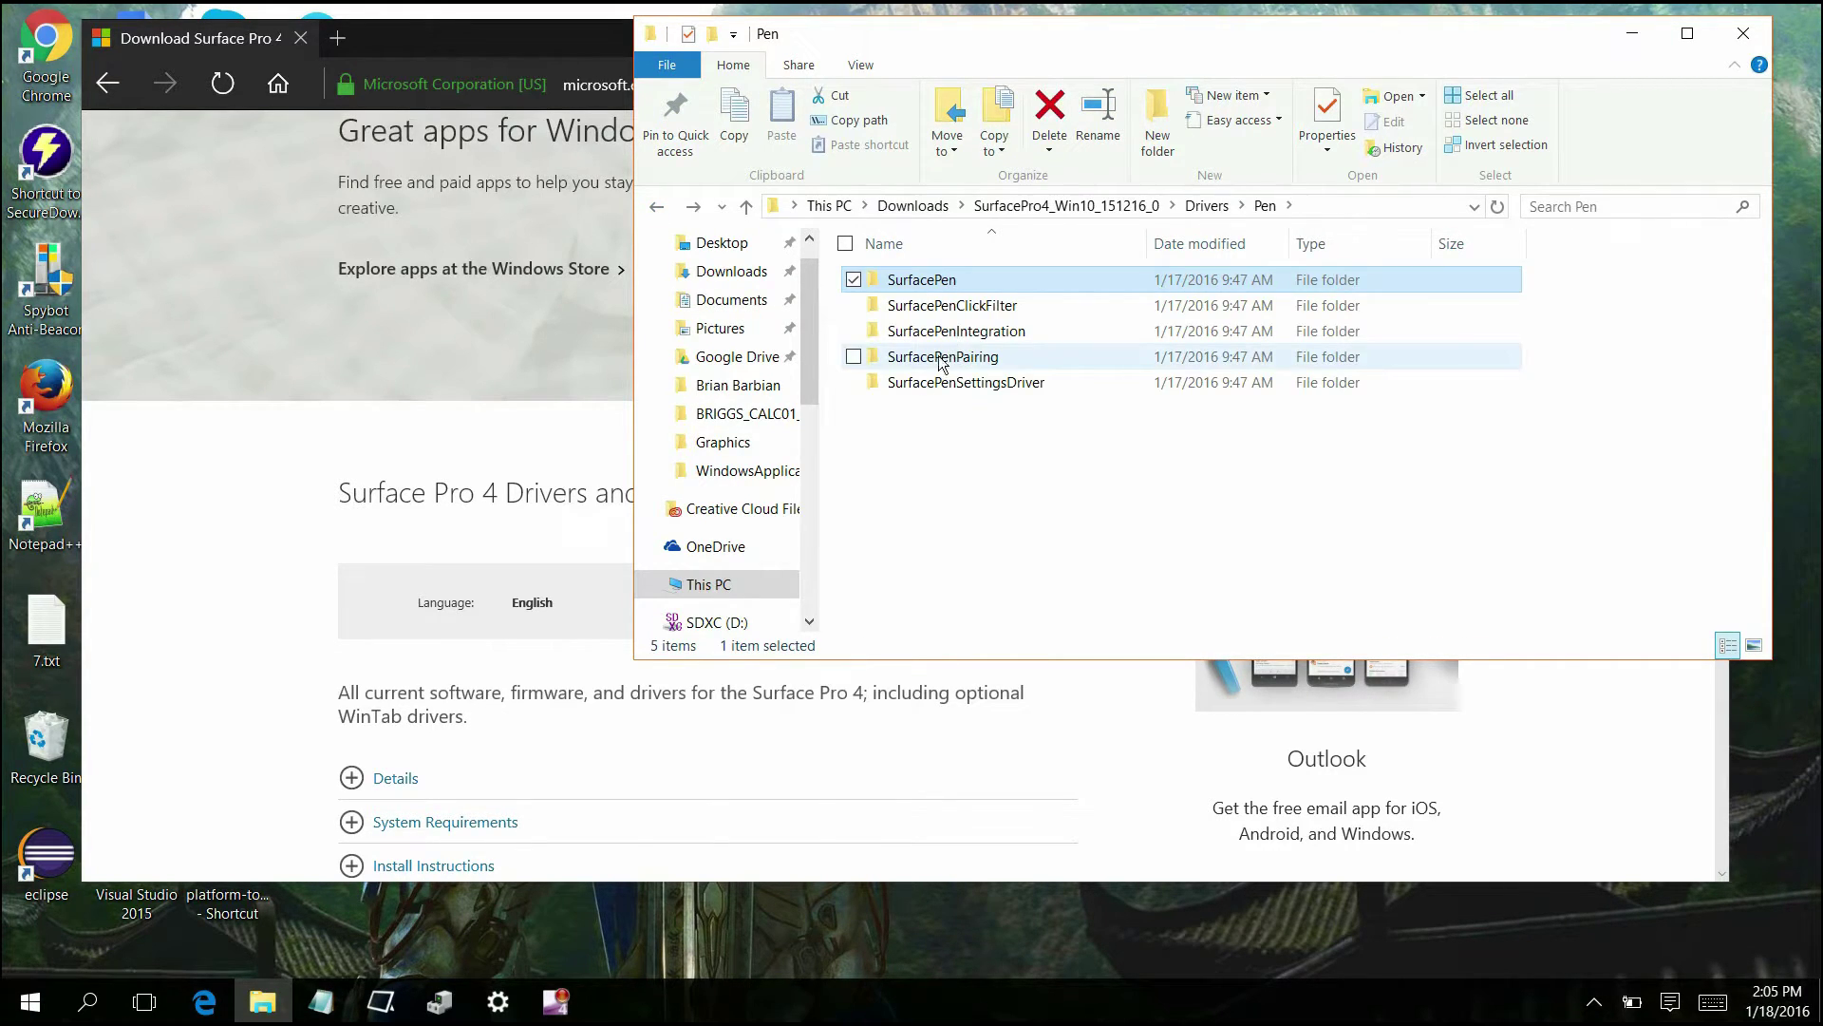
pyautogui.click(1016, 356)
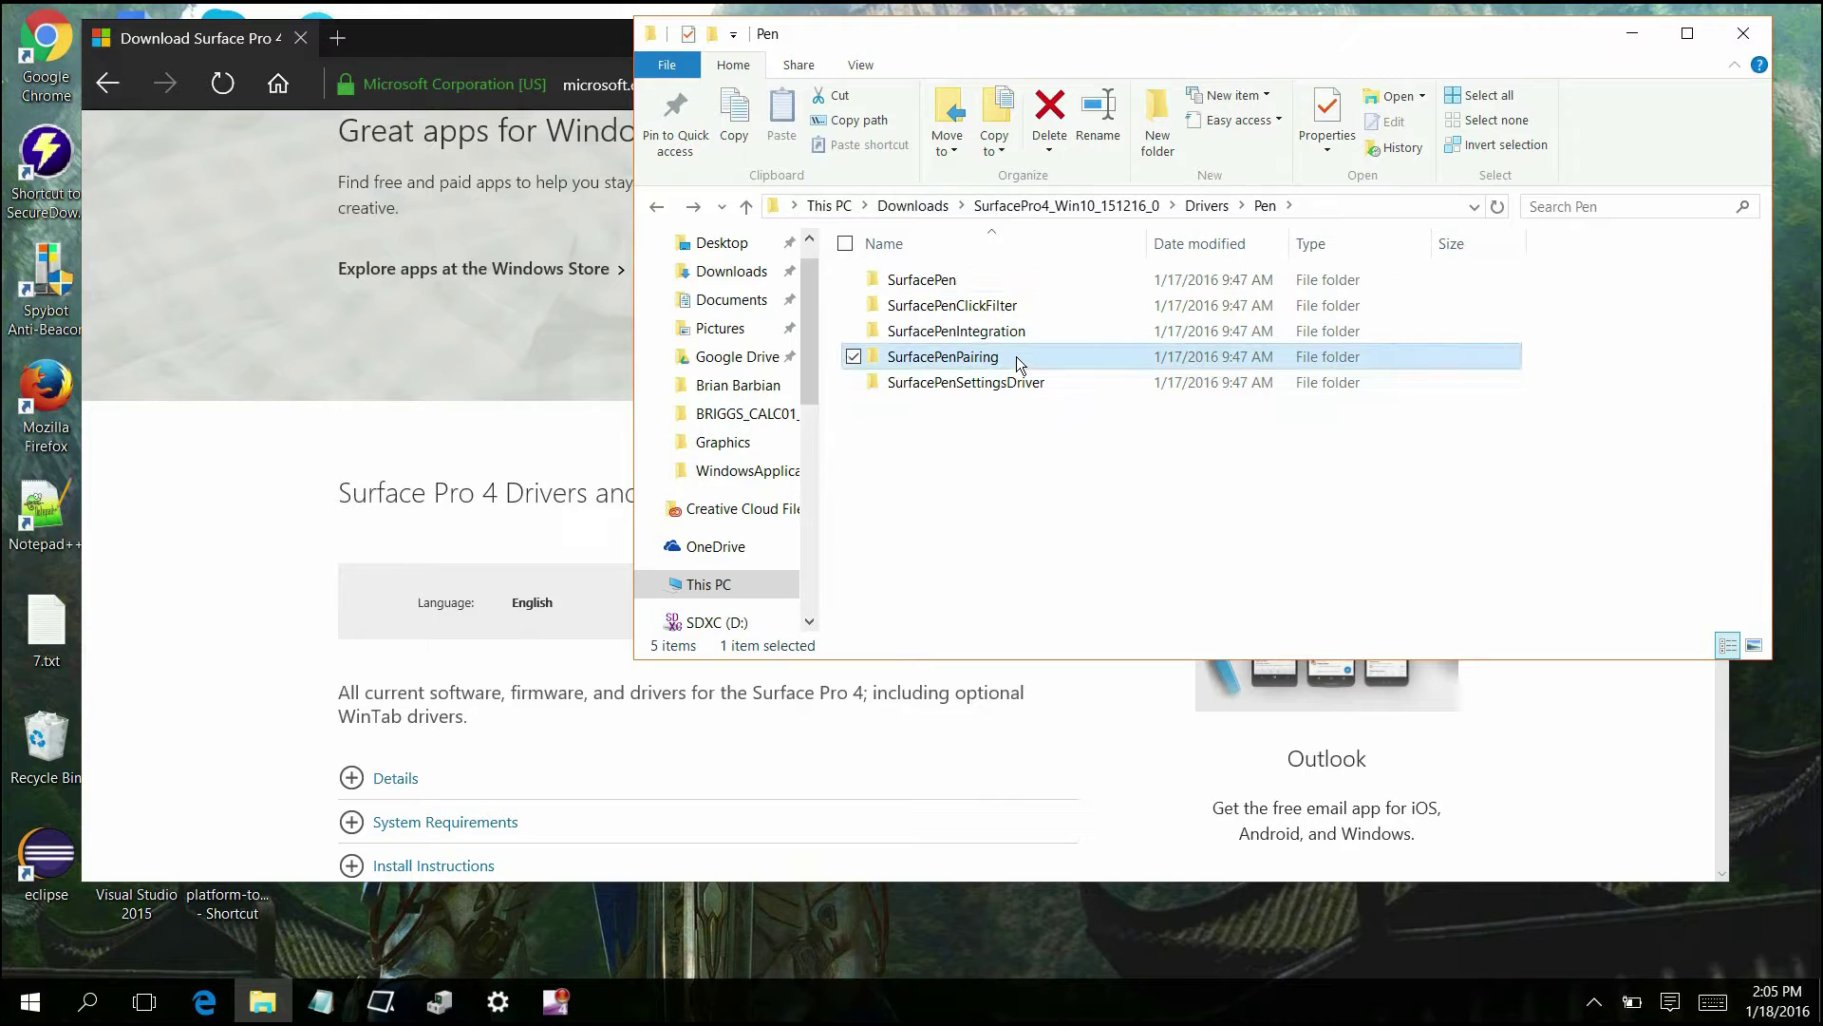
pyautogui.rightClick(1016, 356)
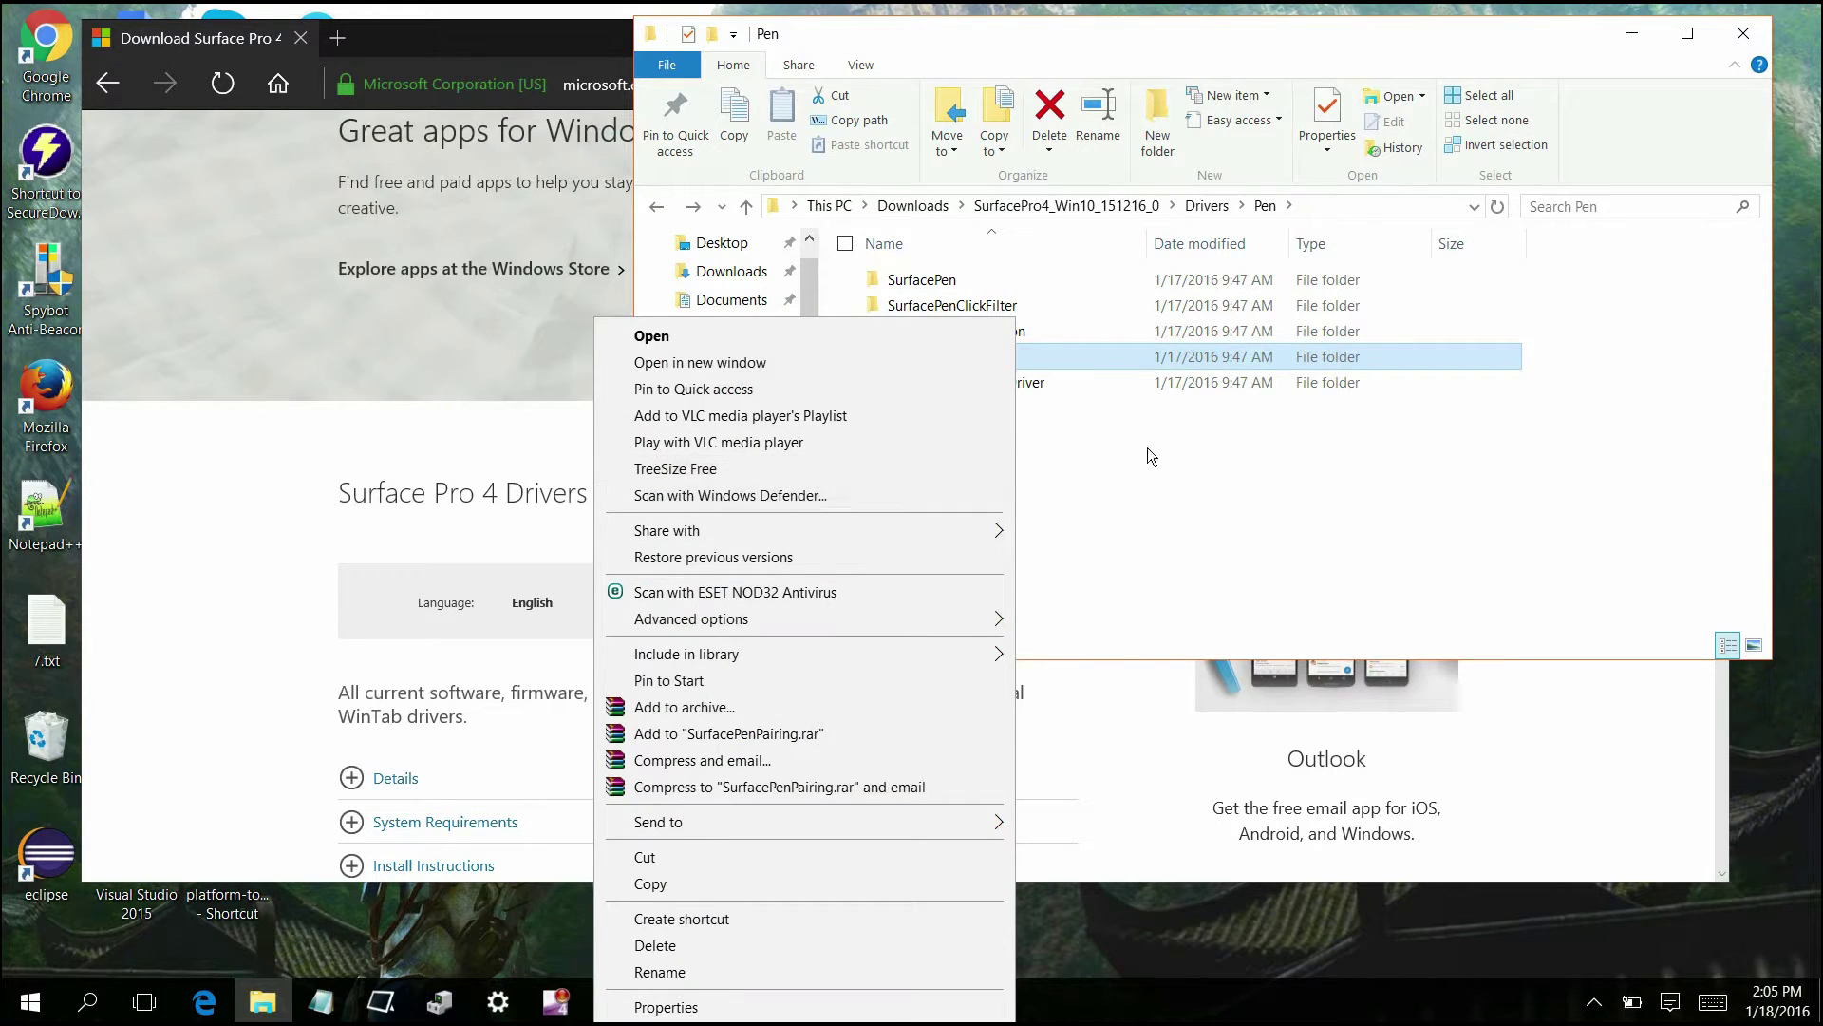
pyautogui.click(1088, 357)
pyautogui.doubleClick(967, 352)
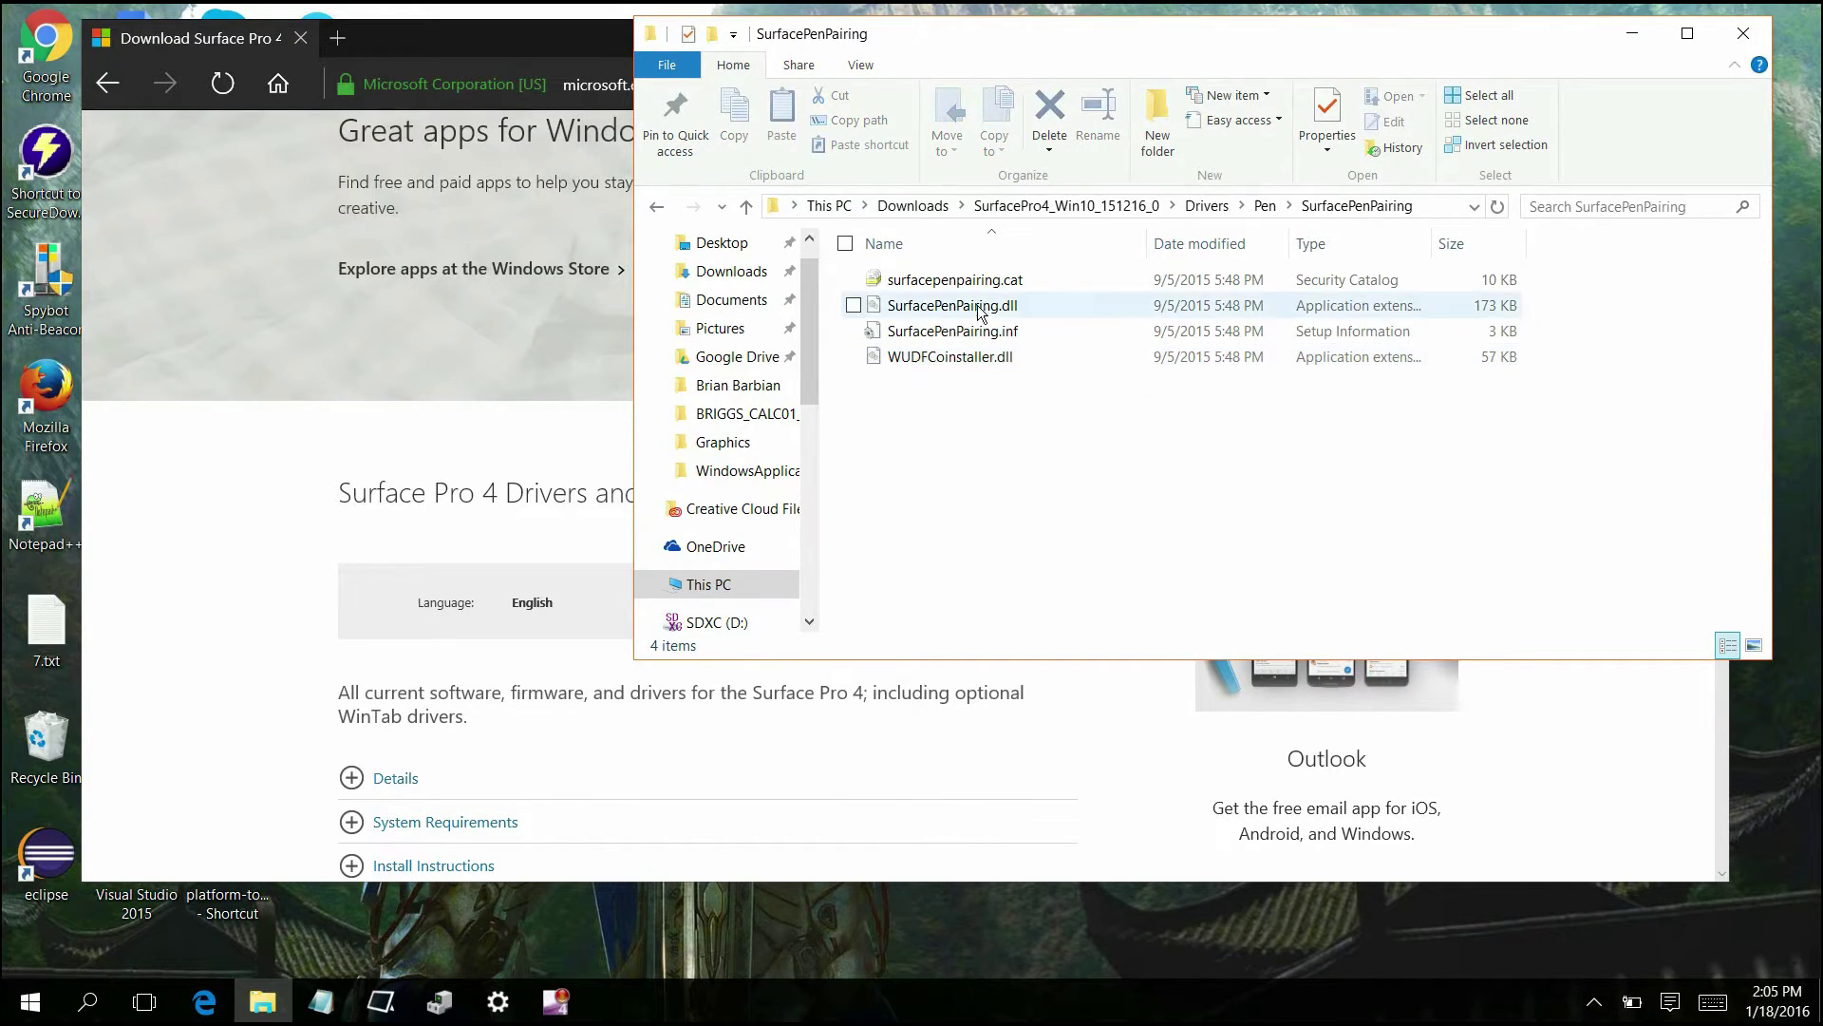
pyautogui.click(1033, 332)
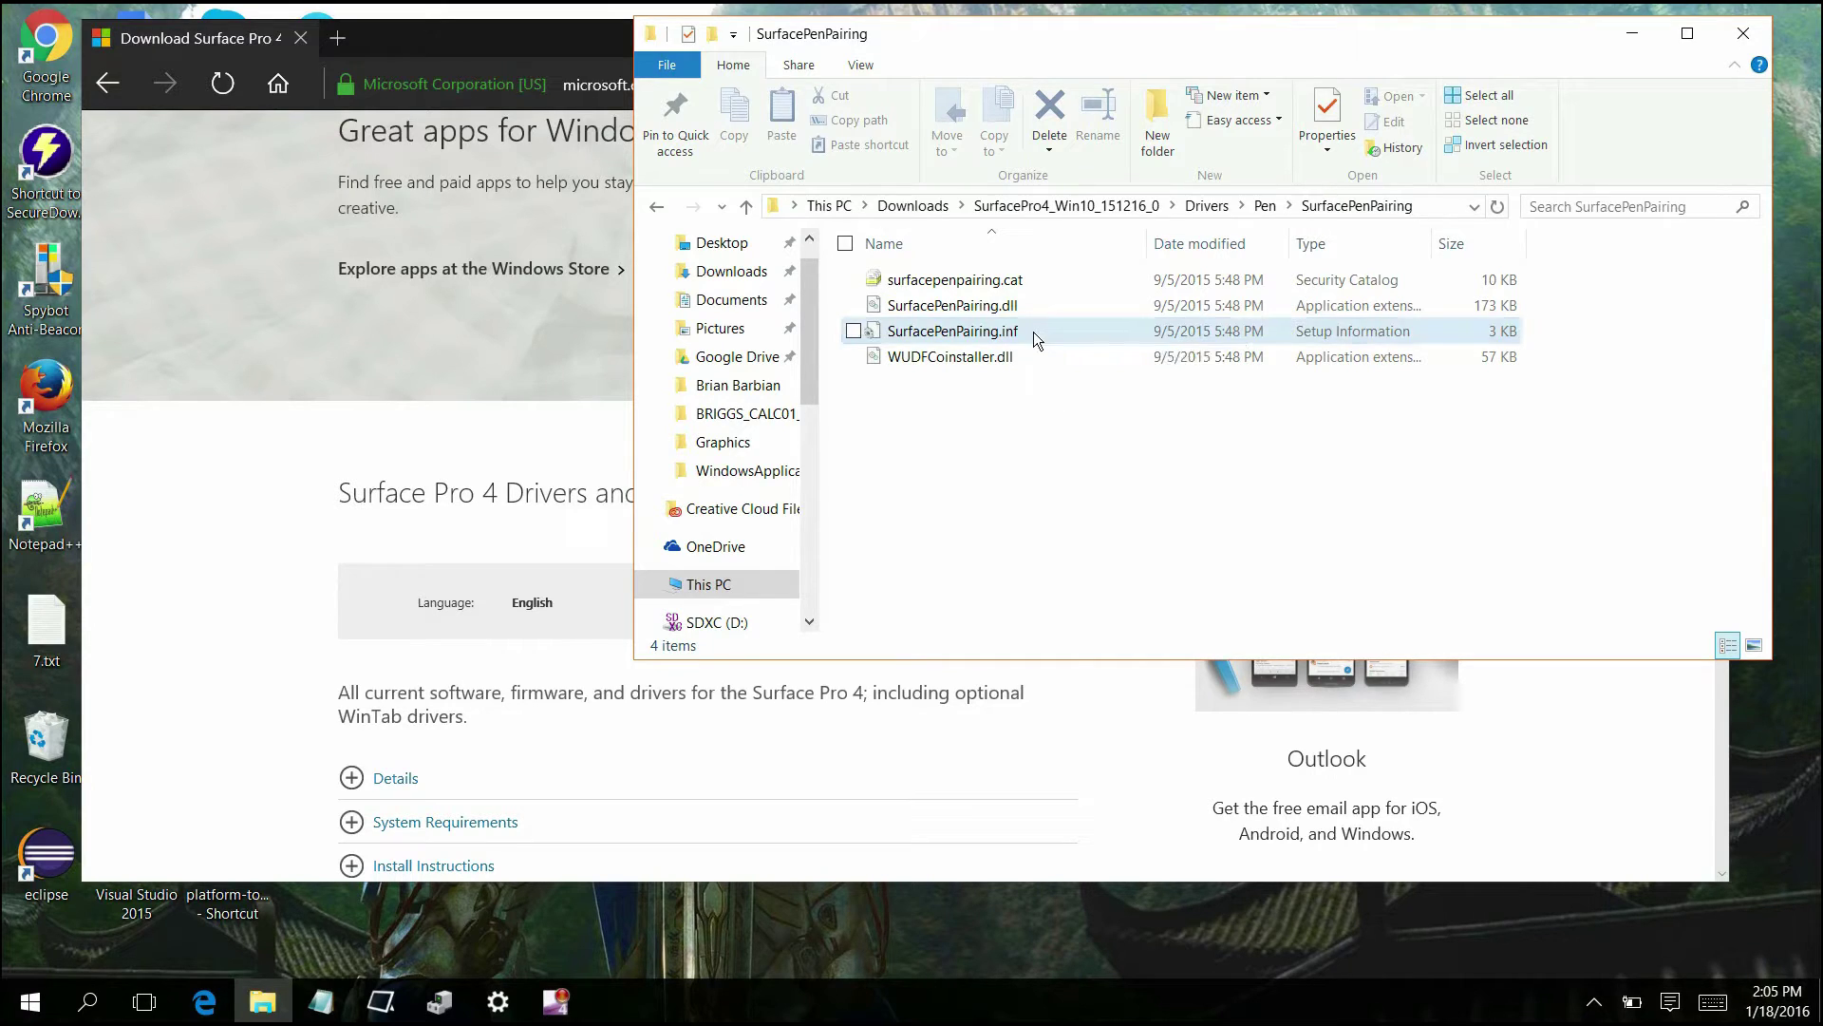
pyautogui.rightClick(1034, 336)
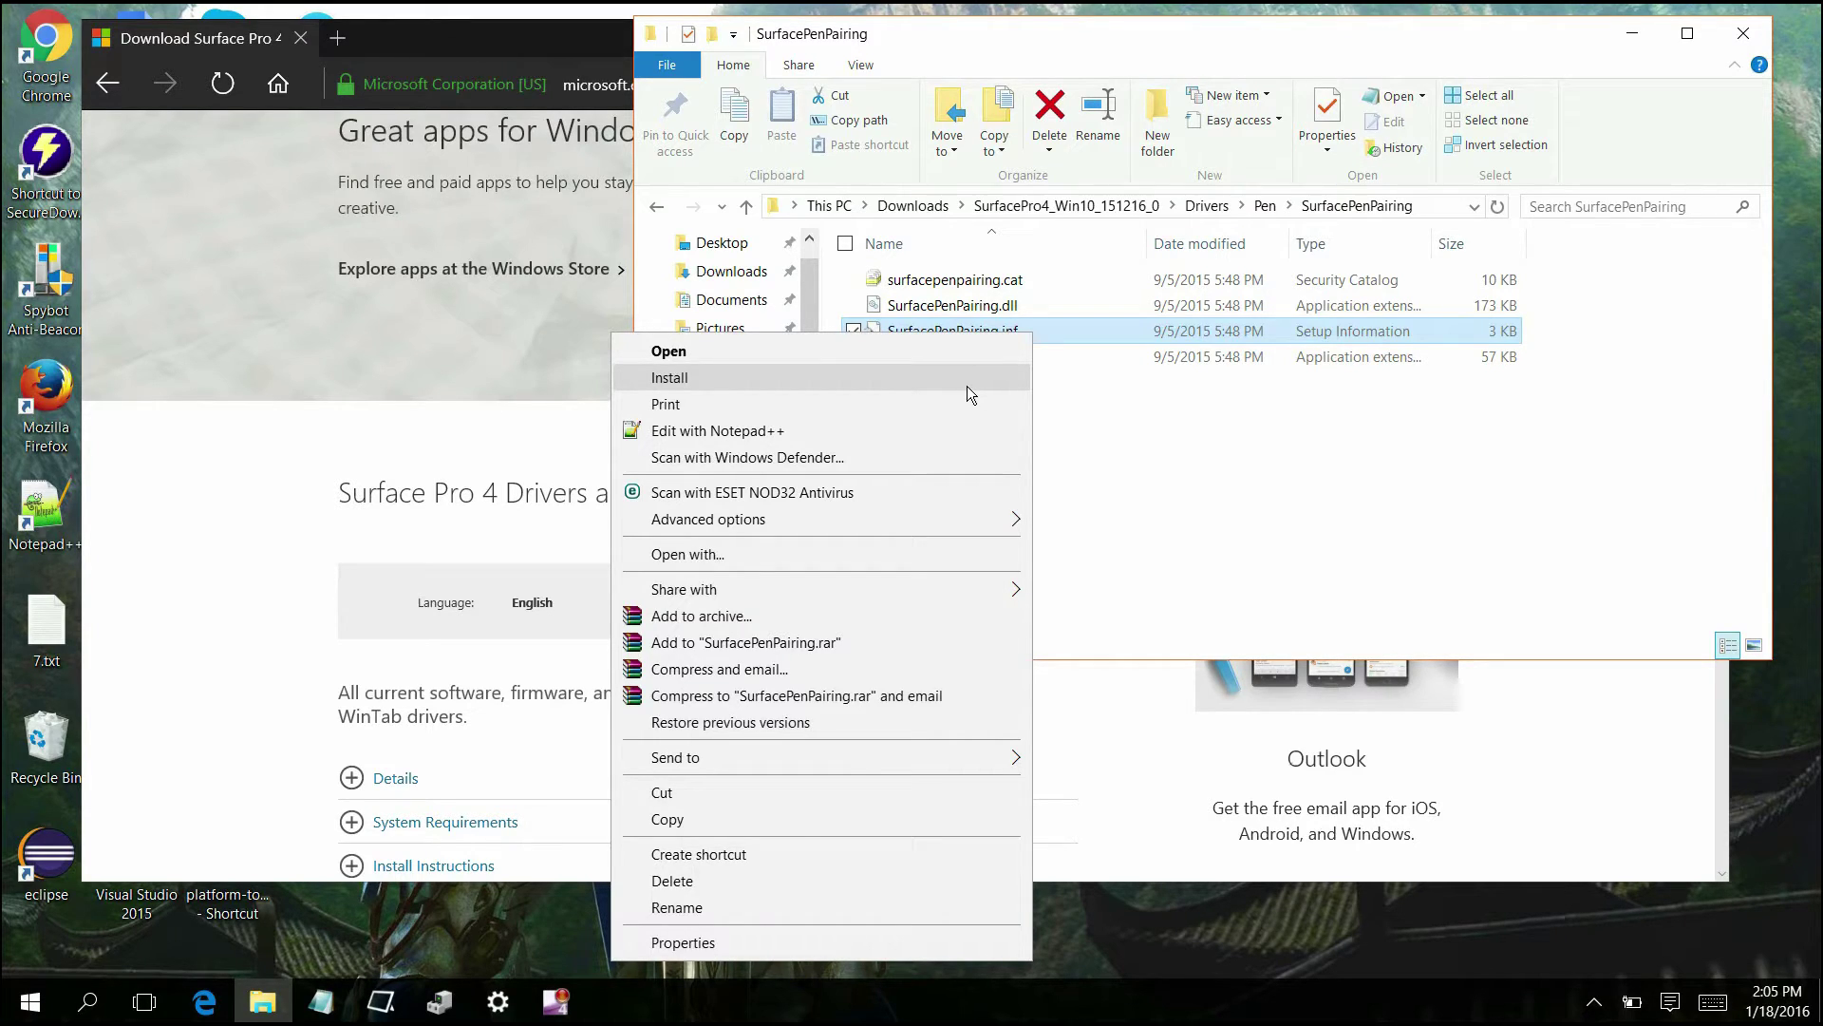
pyautogui.click(1335, 544)
# Step: Go back to Pen, open the SurfacePenSettingsDriver folder, and view the actions available for SurfacePenDriver.inf without running any
pyautogui.click(657, 204)
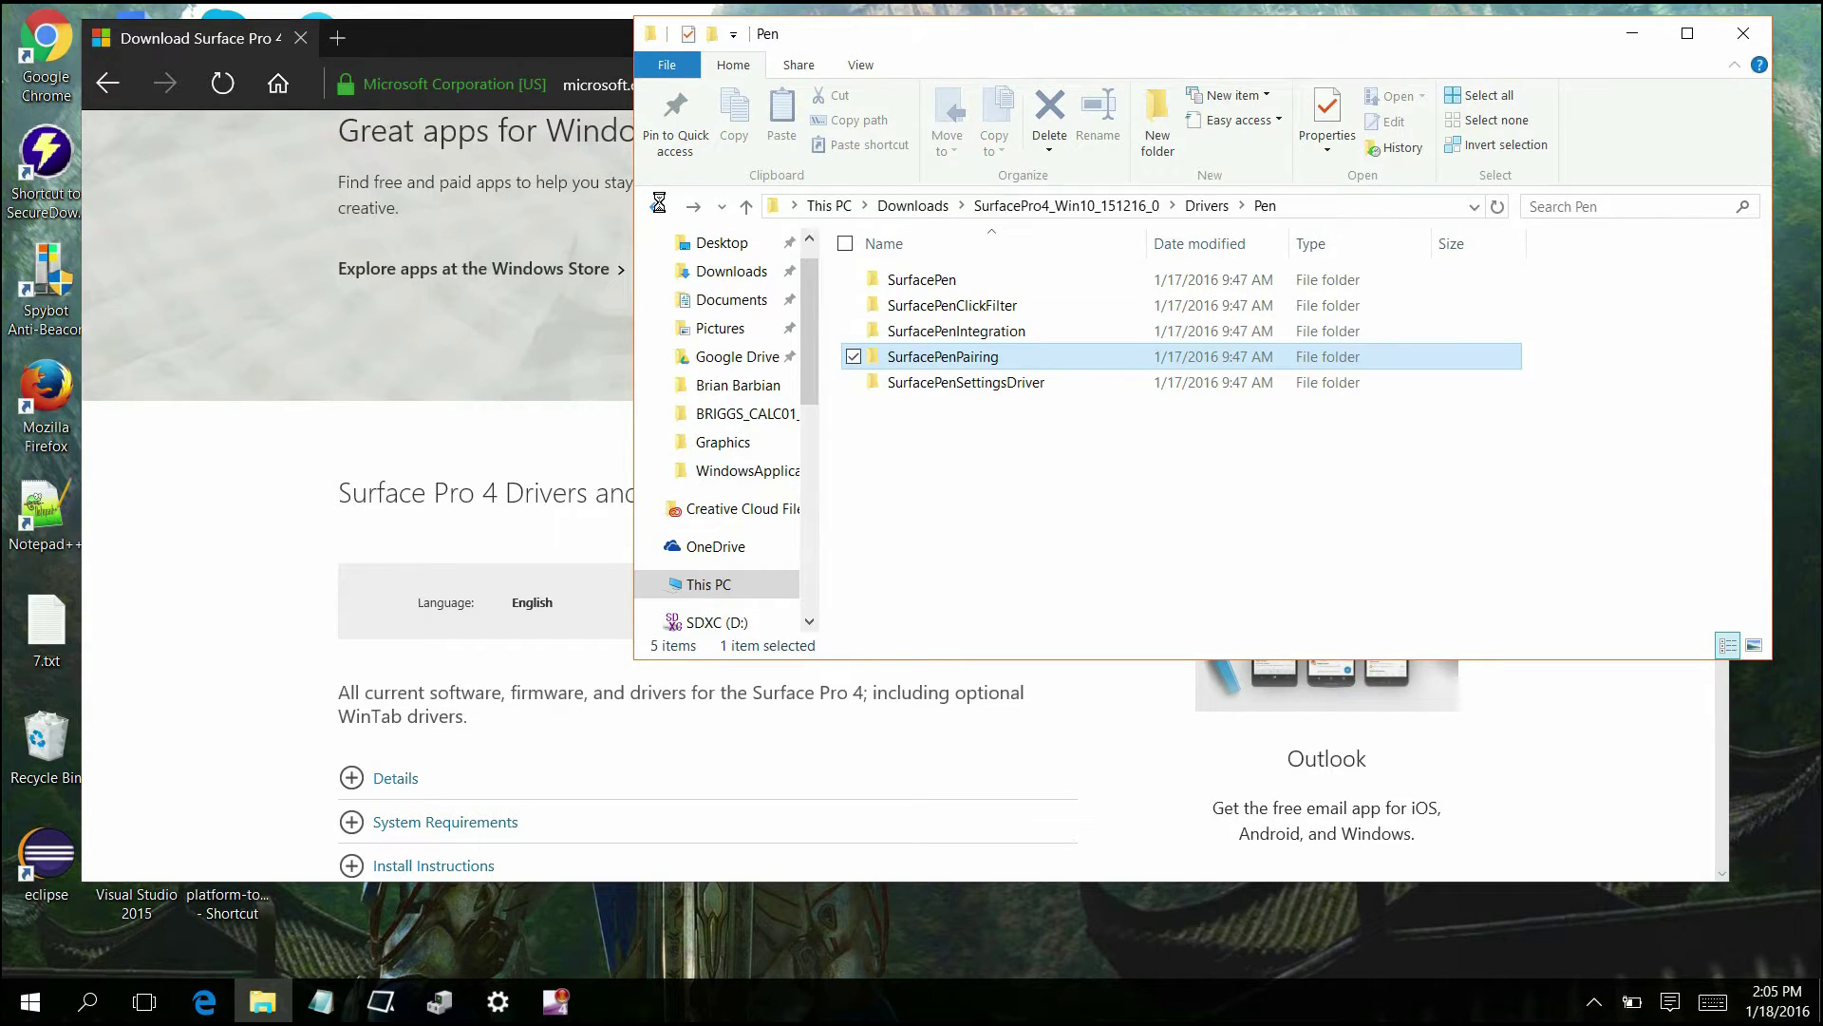
pyautogui.doubleClick(1033, 384)
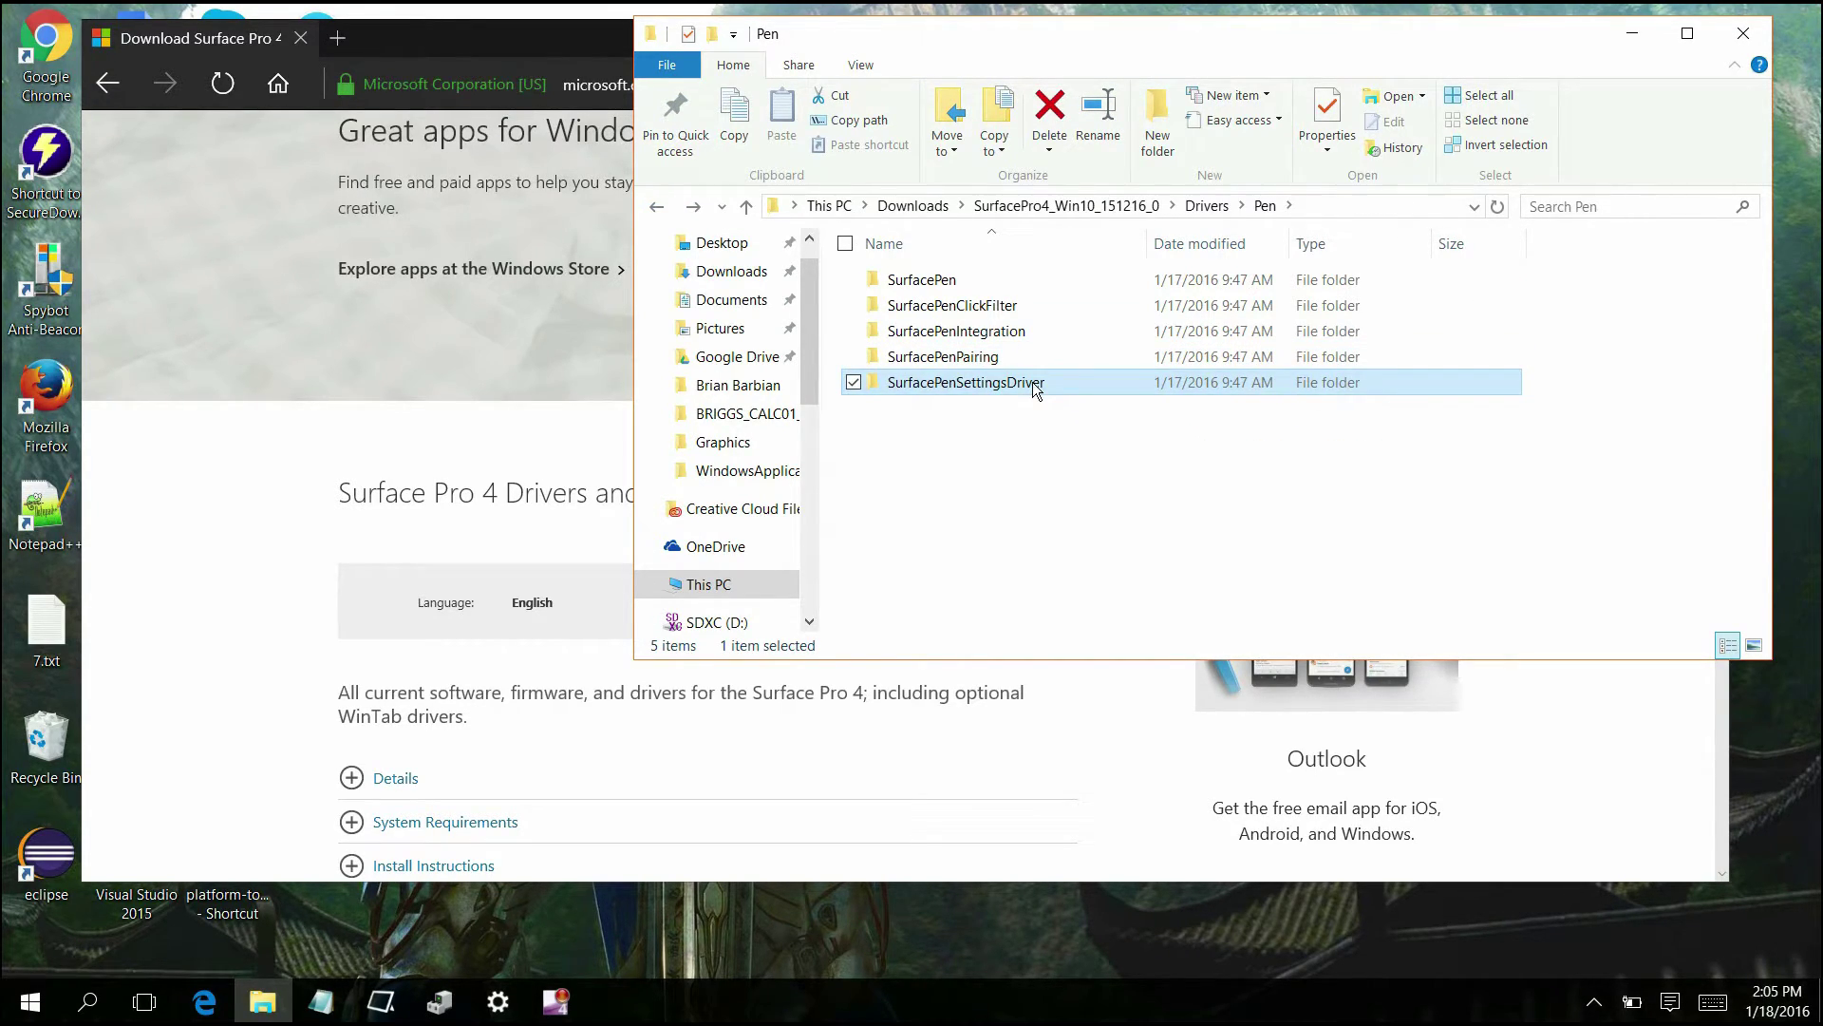
pyautogui.rightClick(1039, 381)
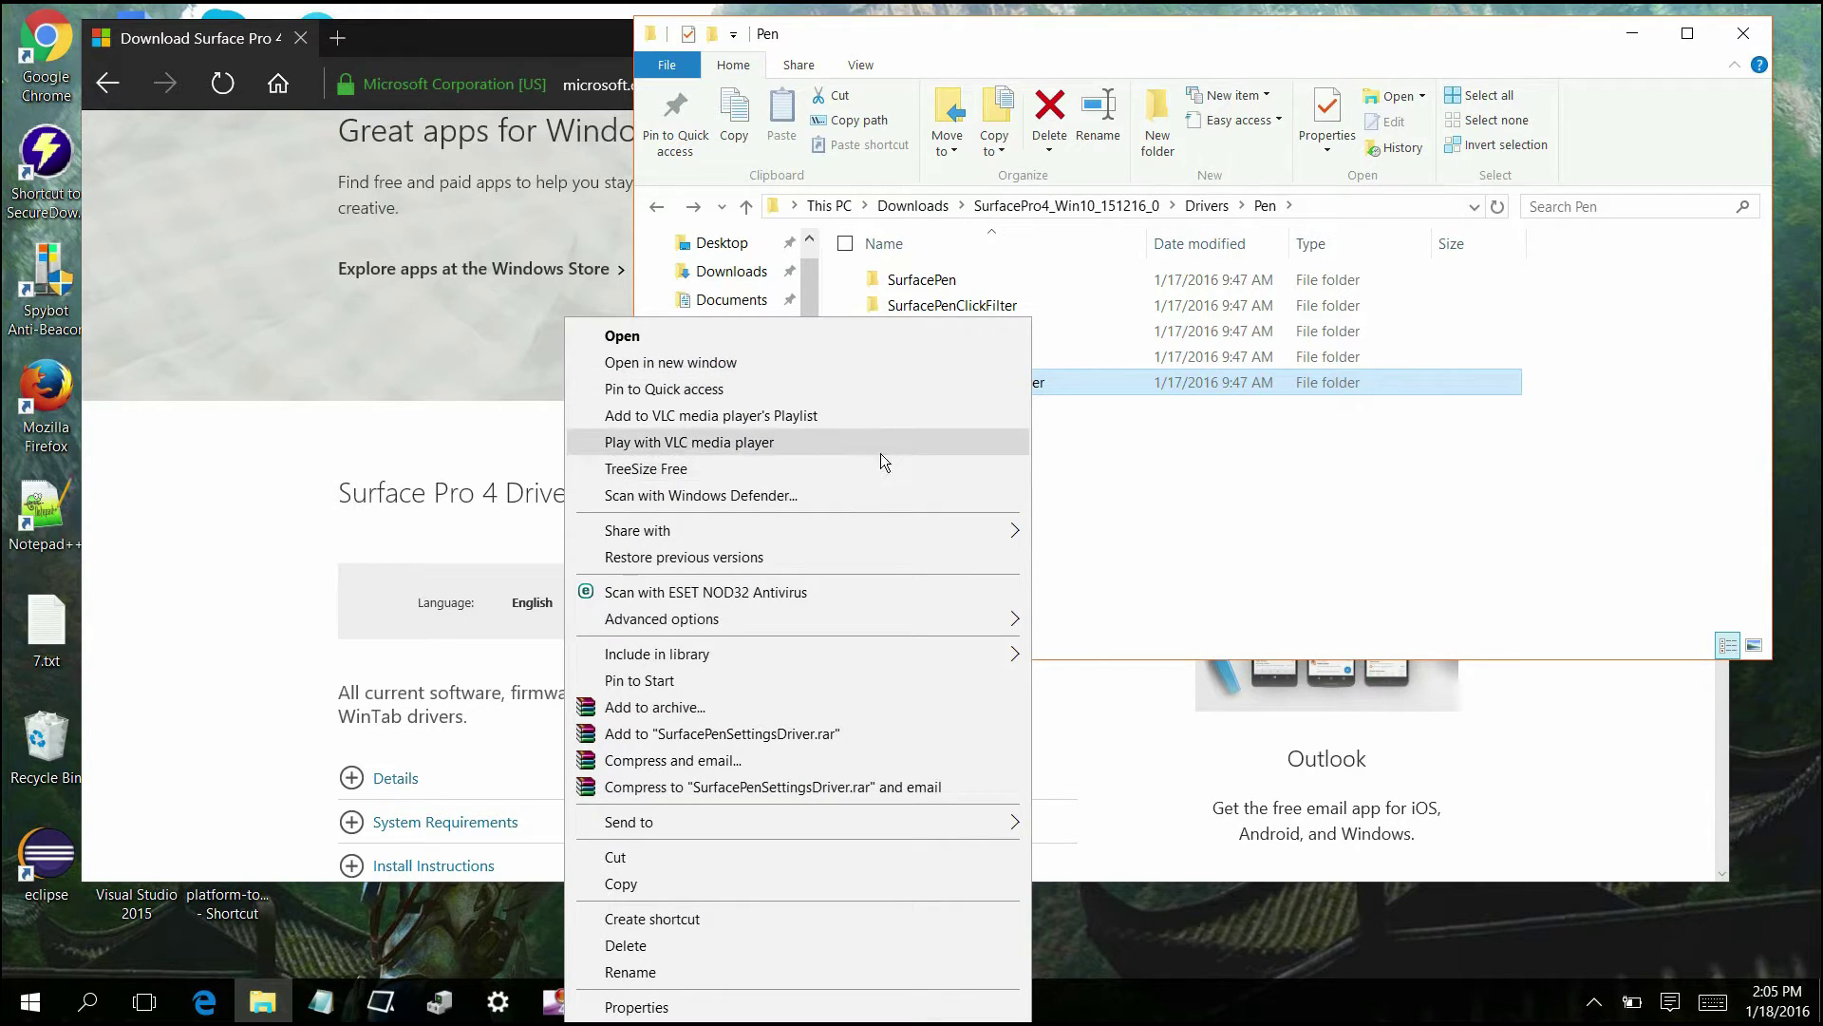
pyautogui.click(1119, 408)
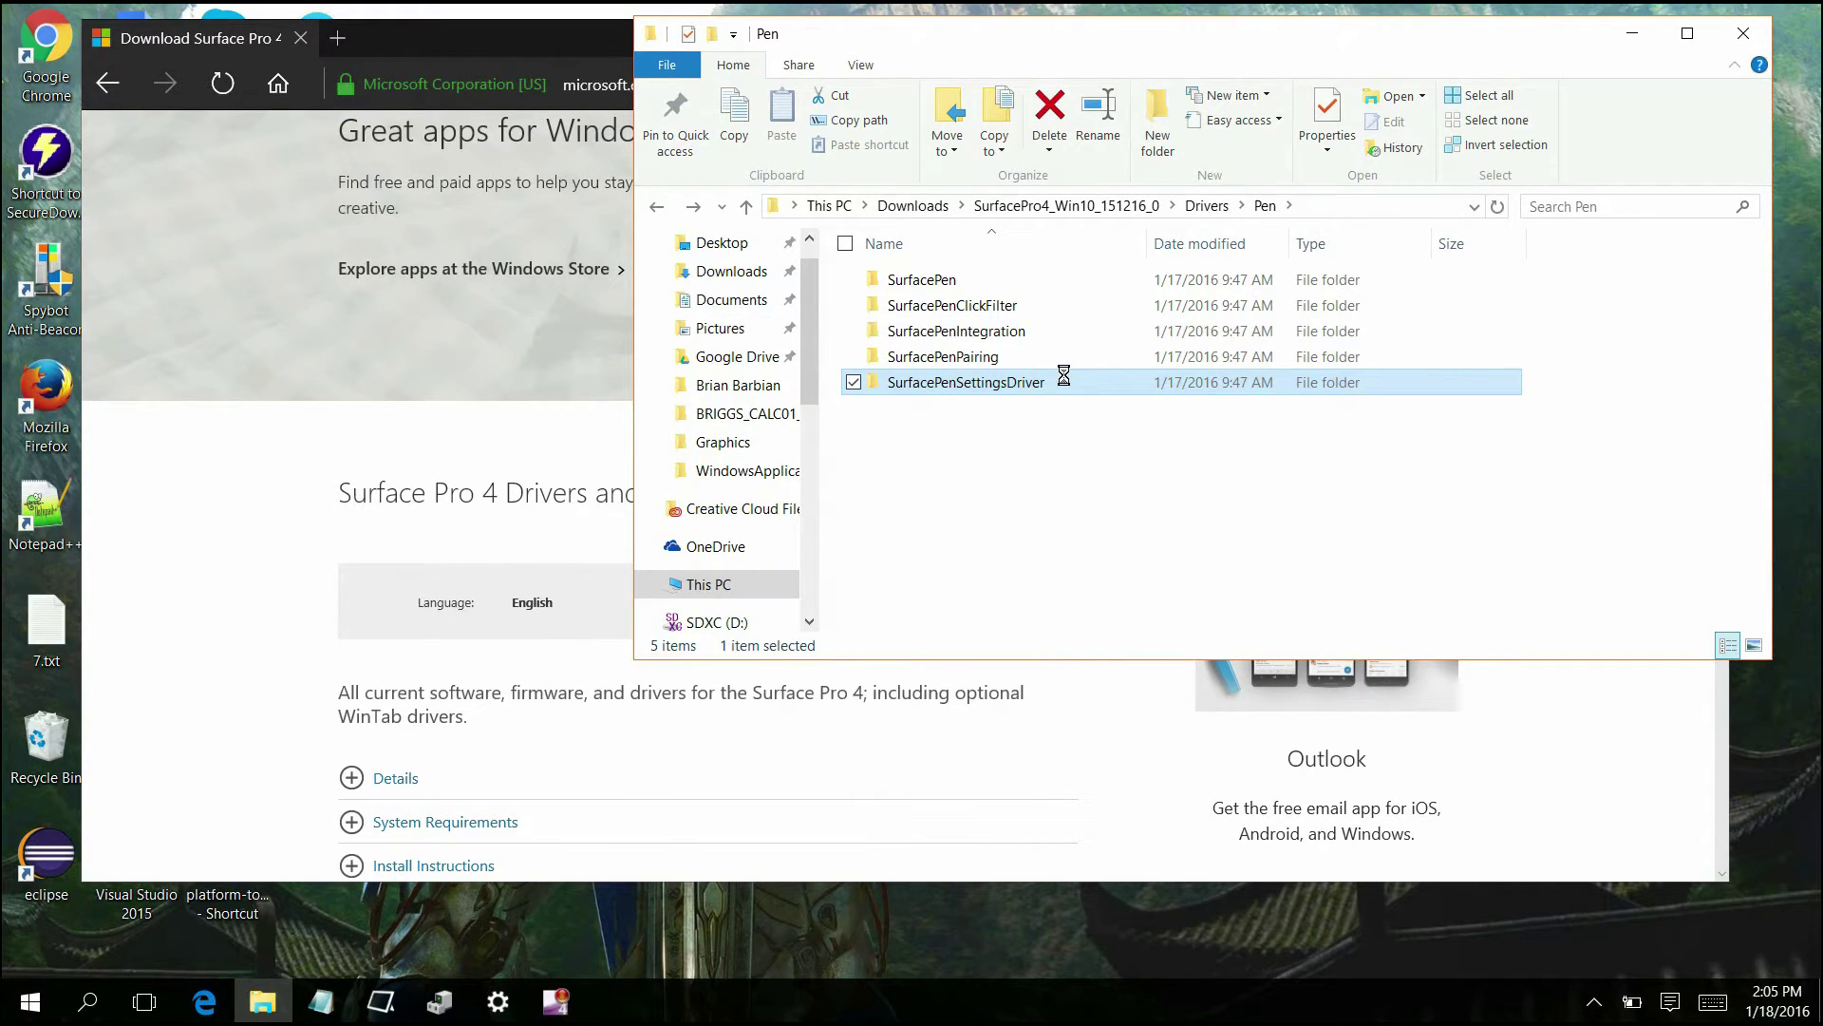
pyautogui.doubleClick(988, 385)
pyautogui.click(992, 305)
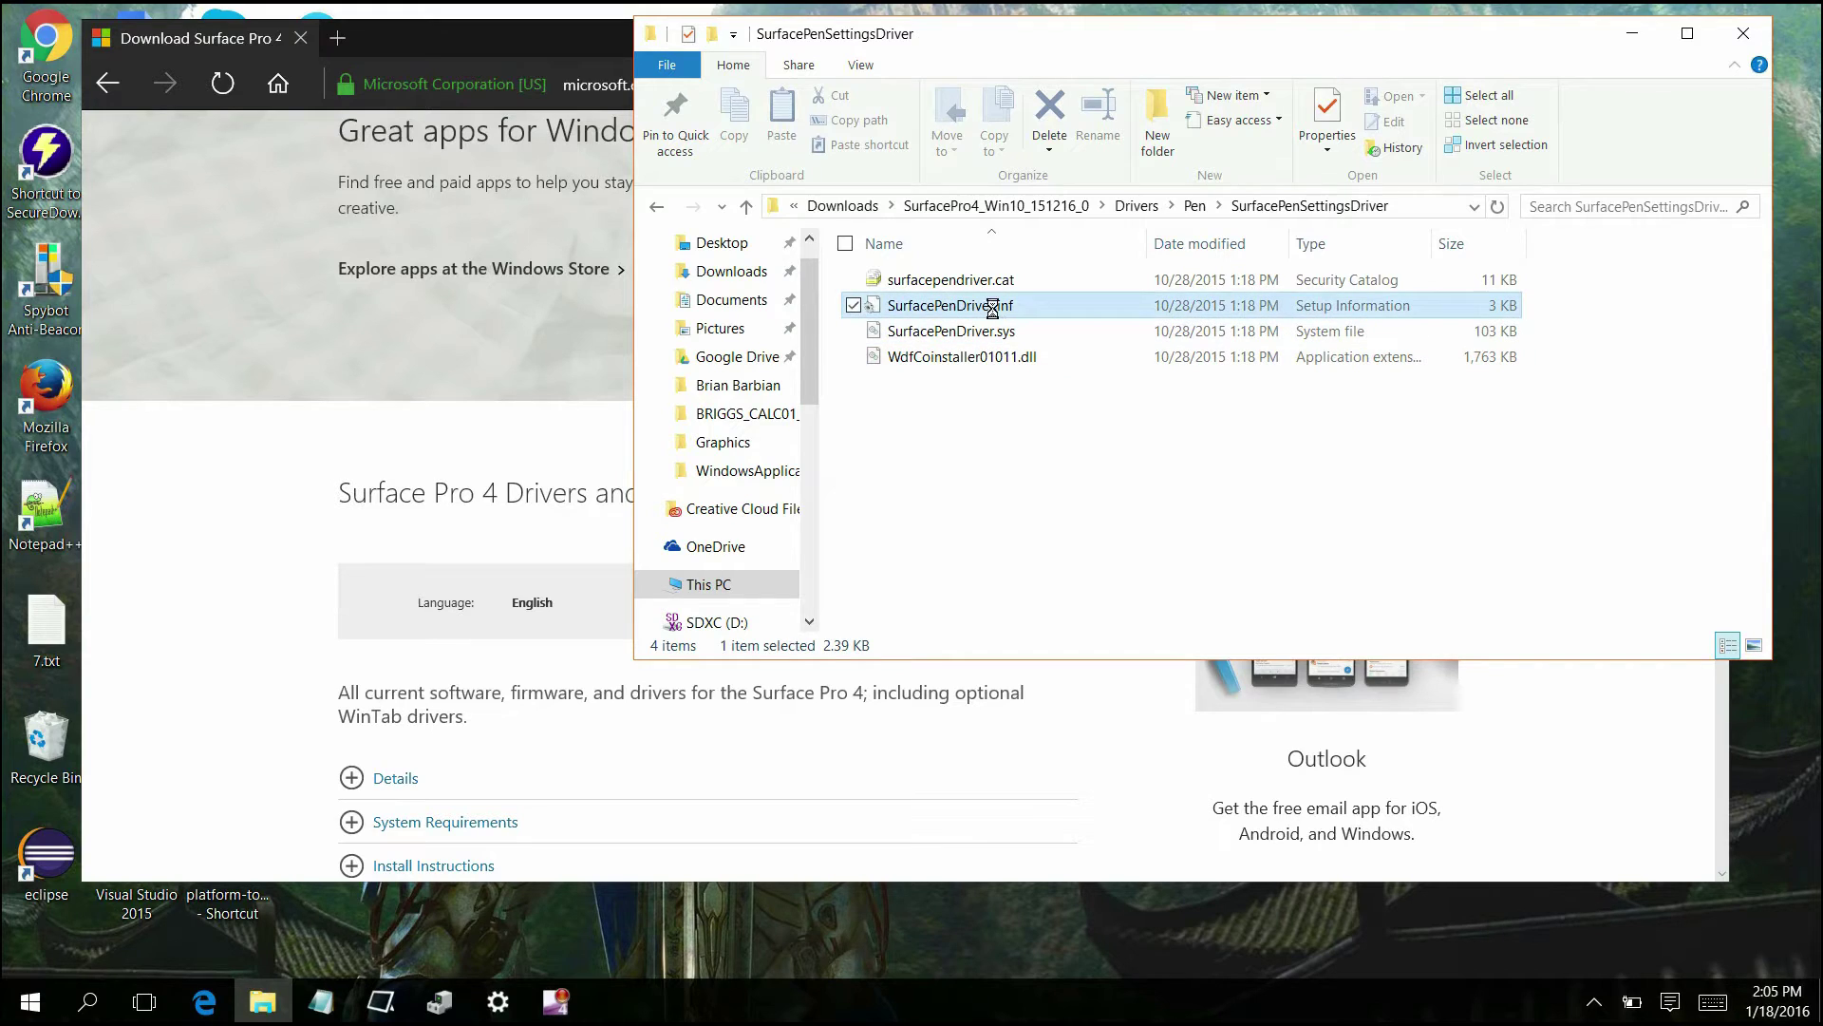
pyautogui.rightClick(992, 305)
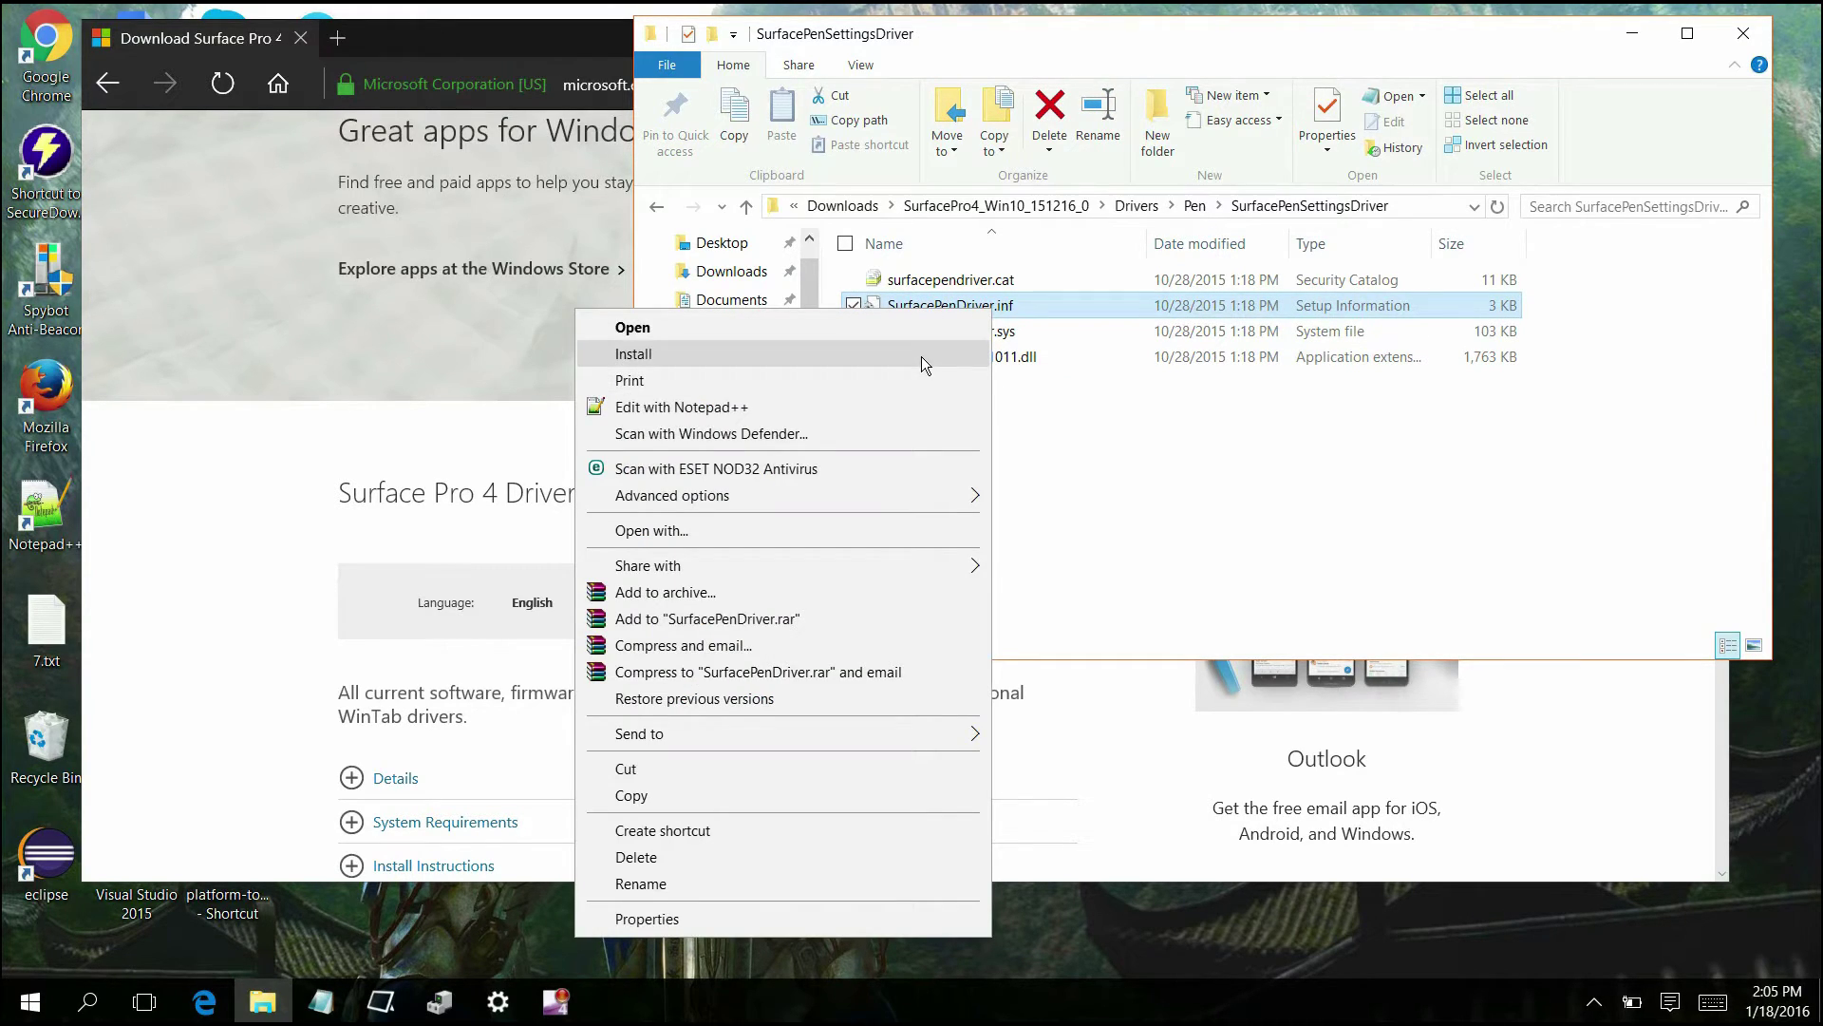
pyautogui.click(1225, 487)
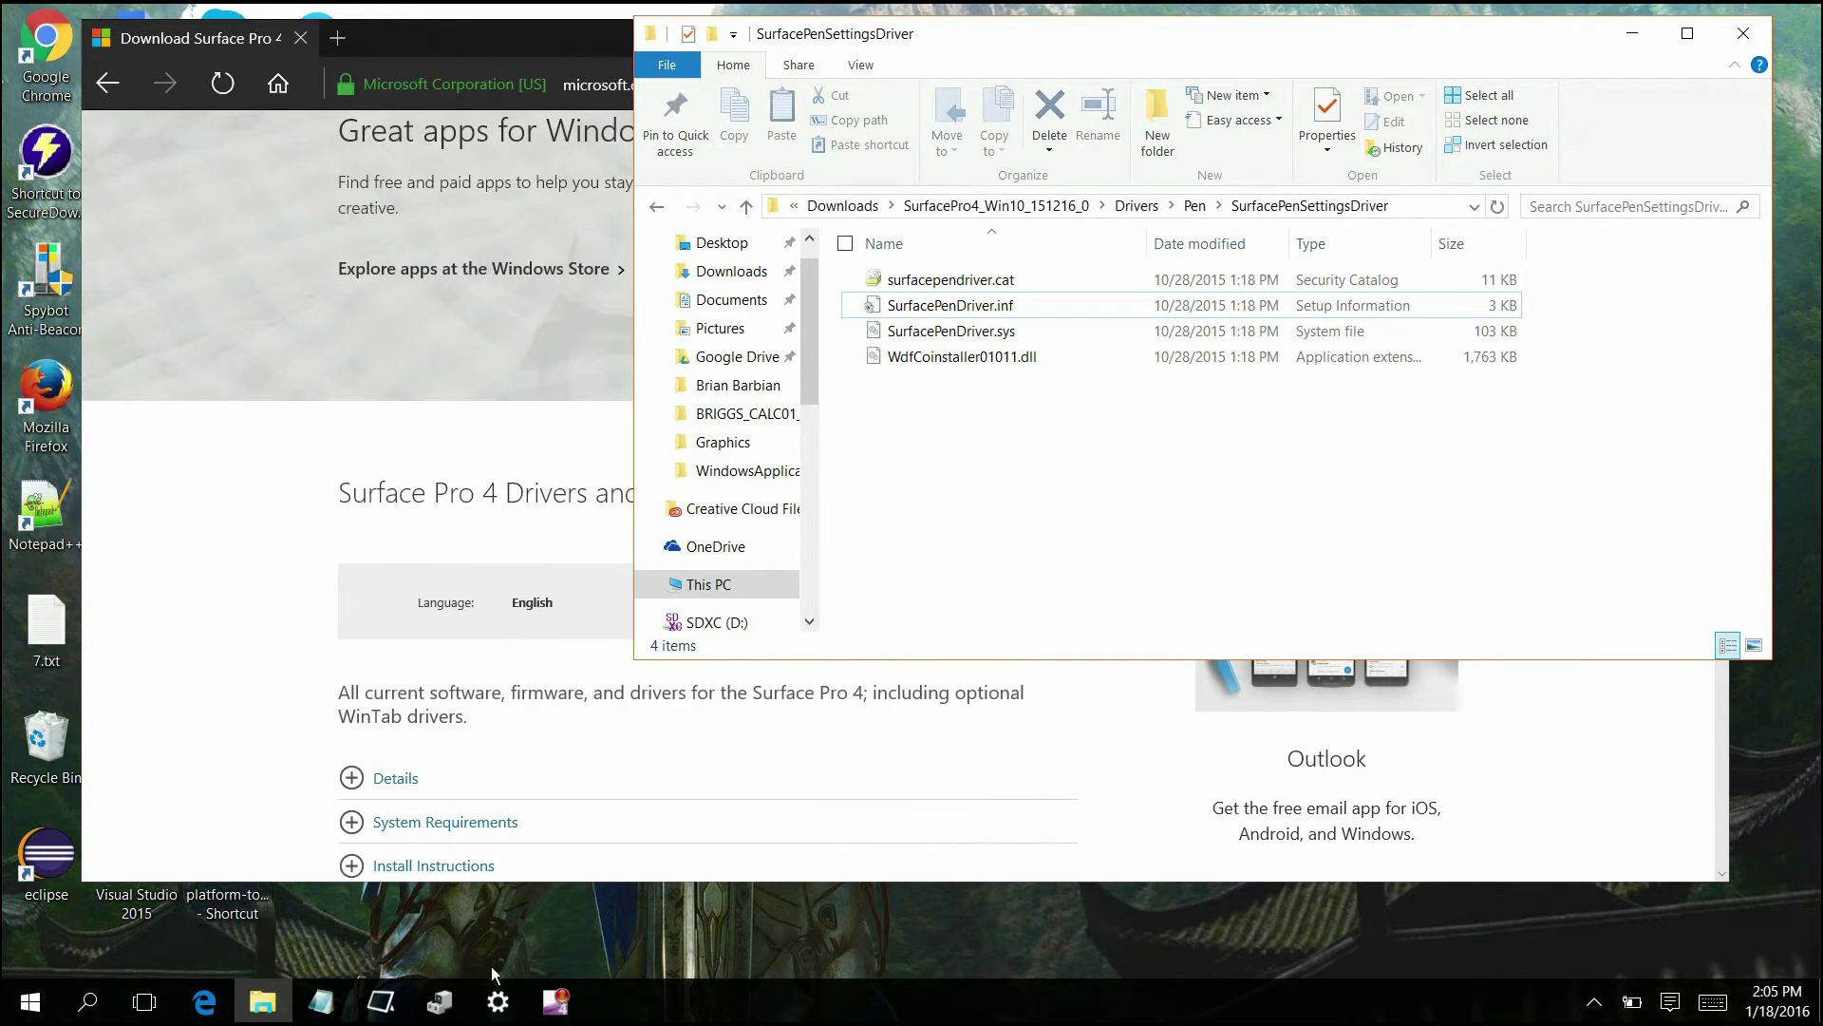
# Step: Switch to Device Manager and select HID-compliant pen, and bring up the Bluetooth settings to check the Surface Pen's pairing
pyautogui.click(440, 1001)
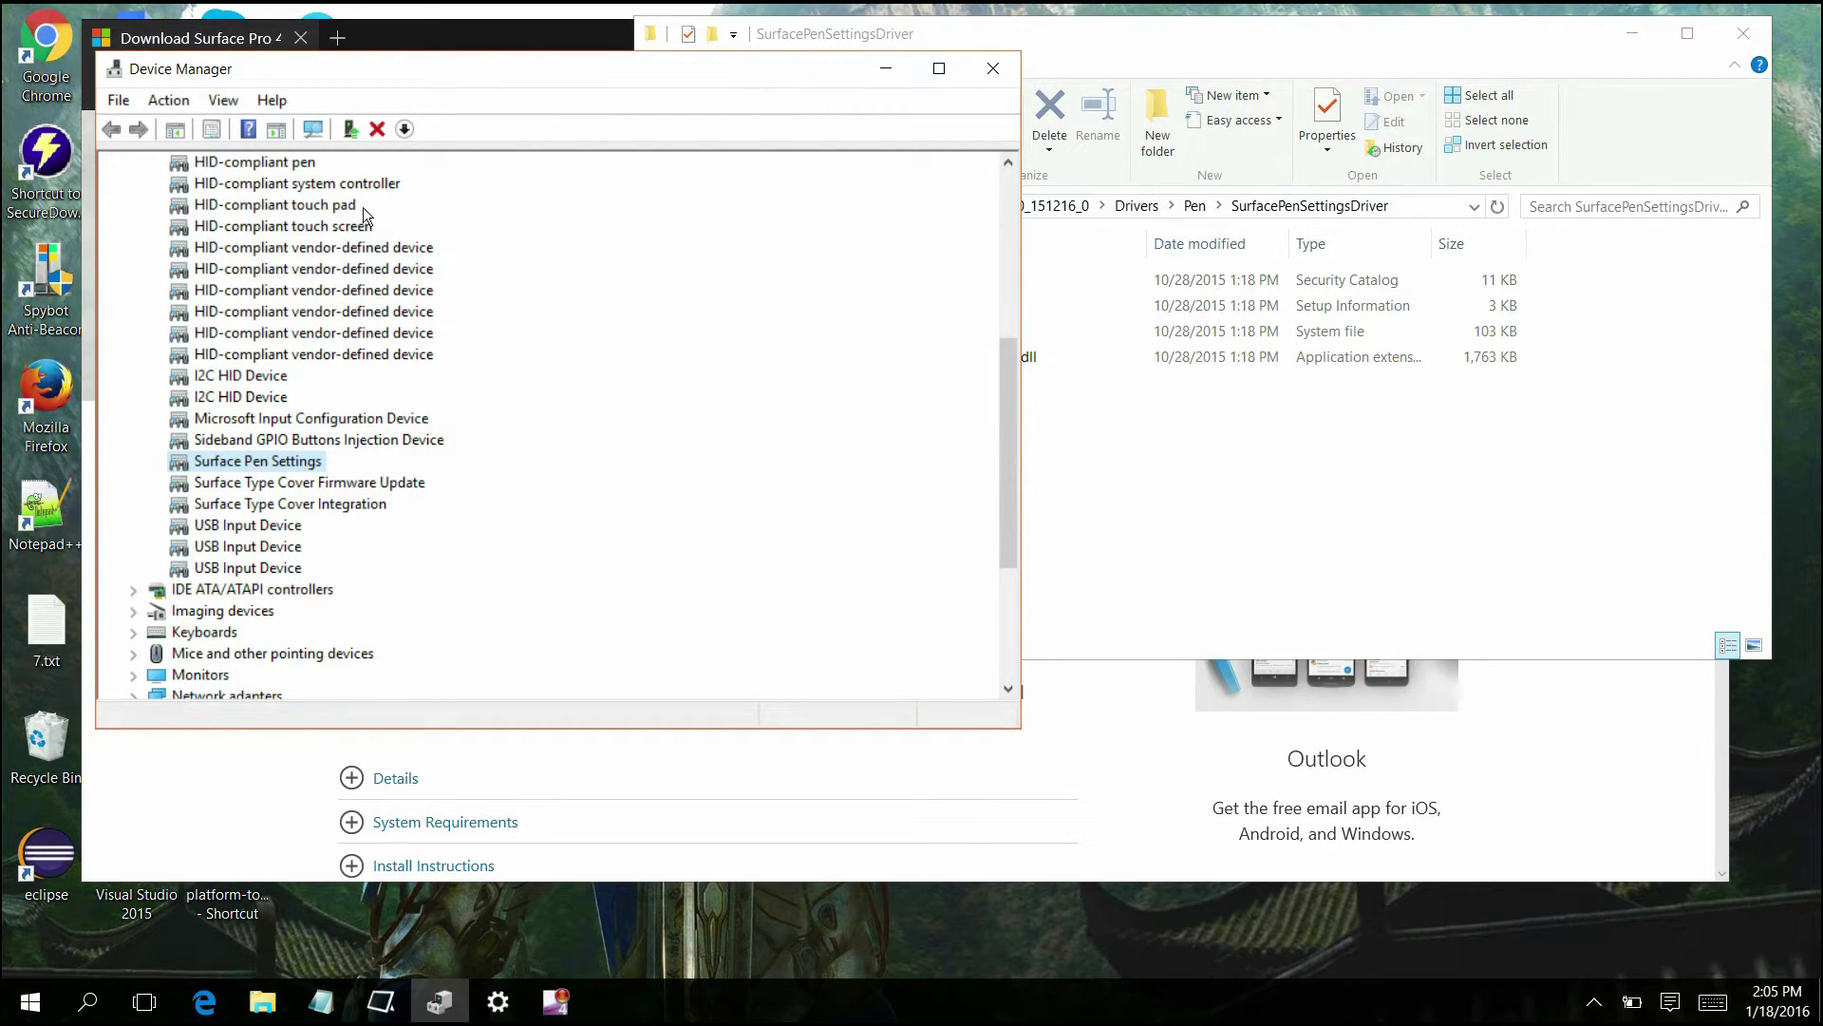
pyautogui.click(288, 166)
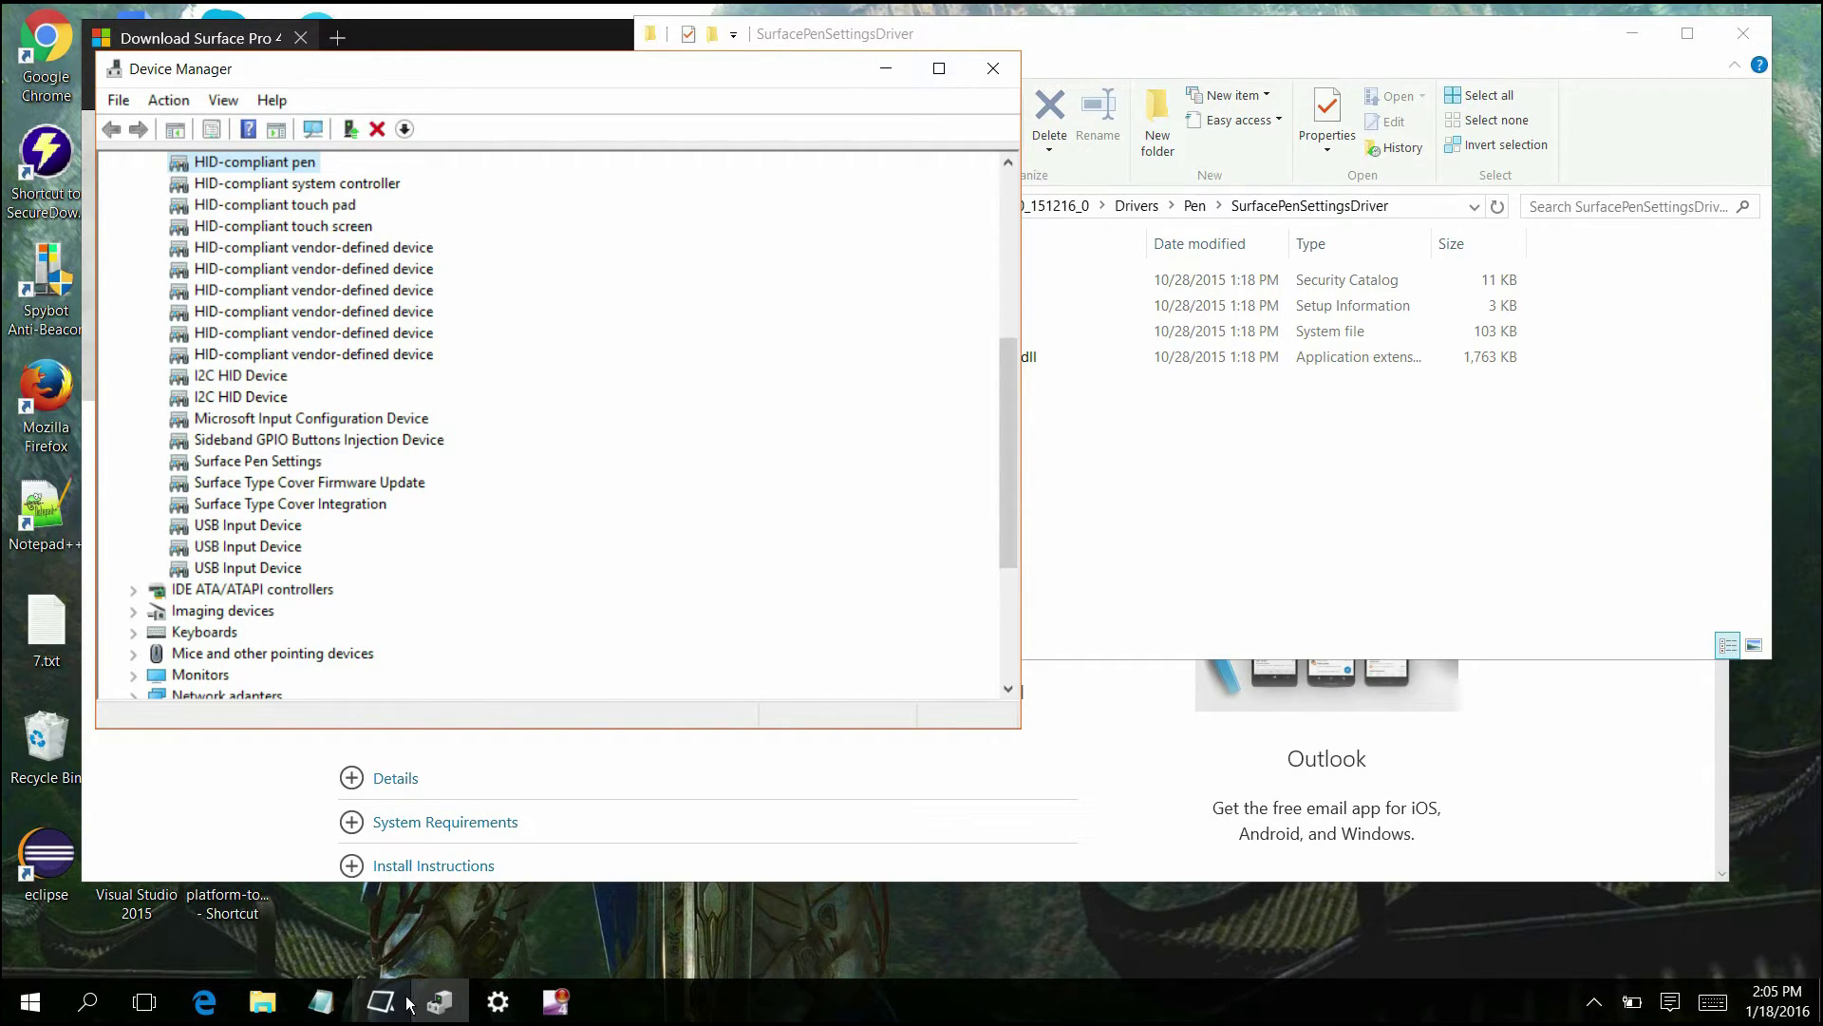
pyautogui.moveTo(408, 999)
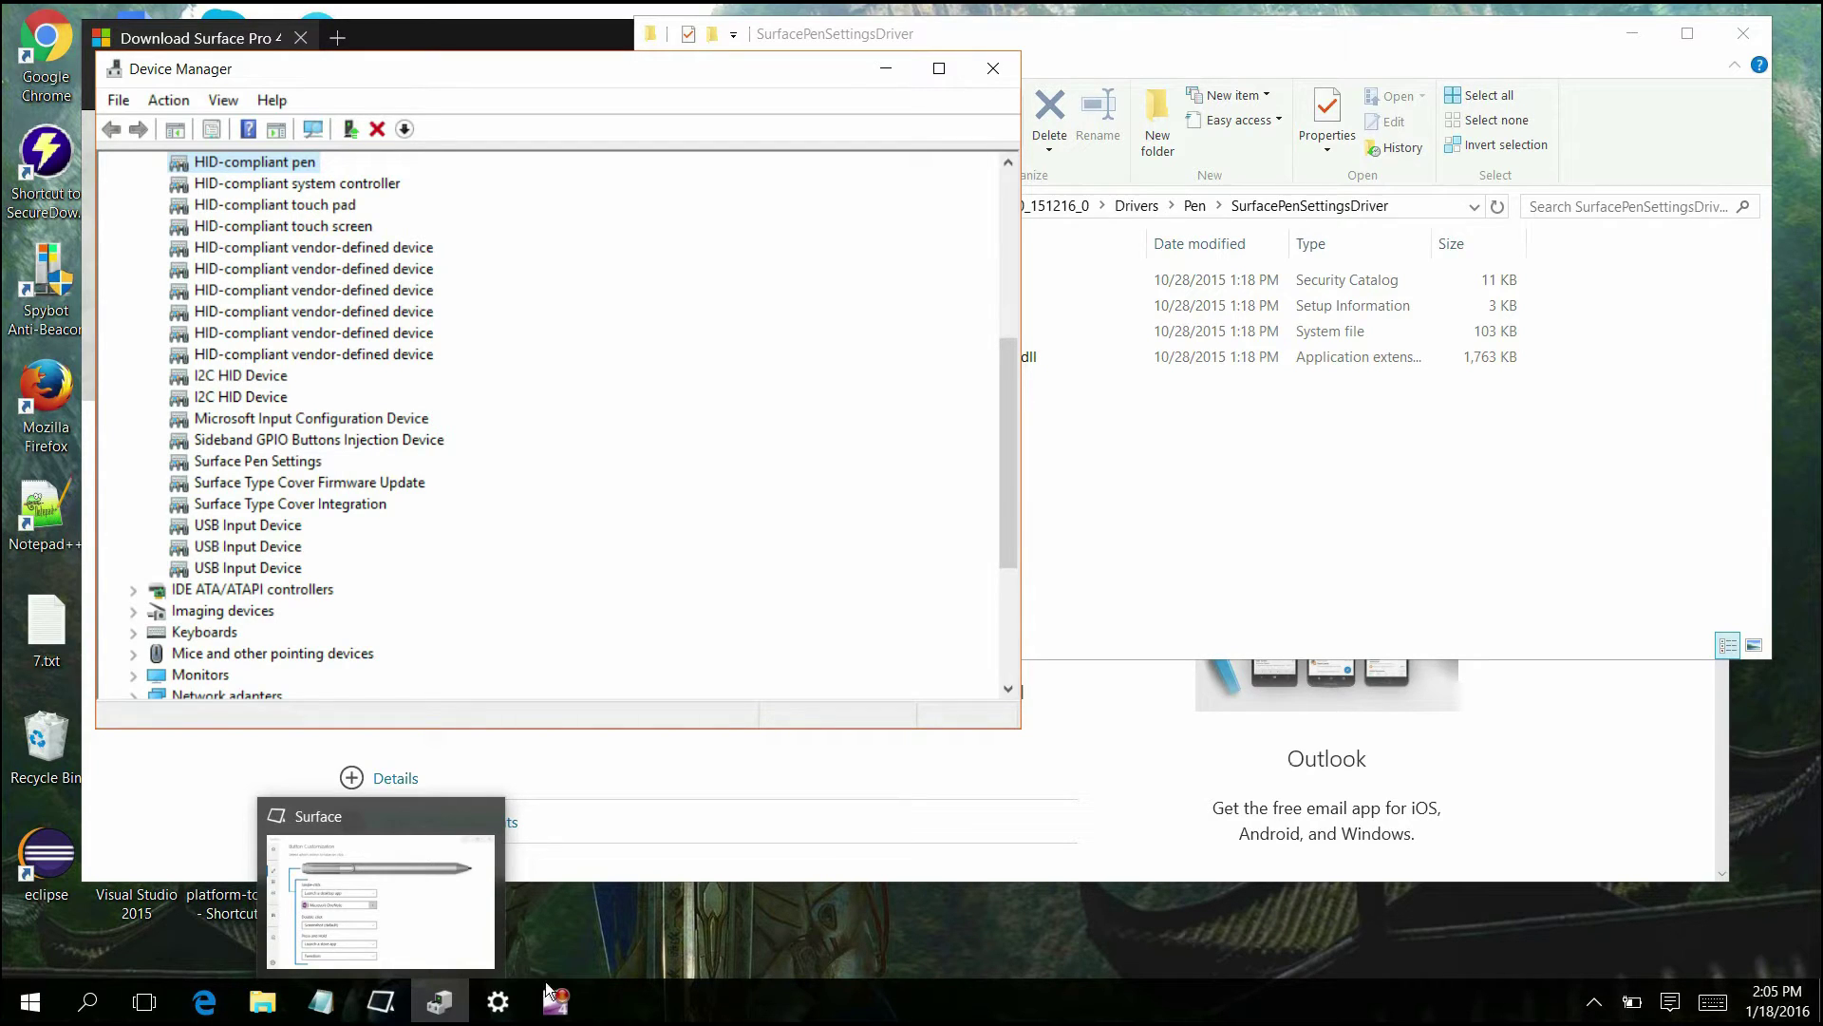
pyautogui.click(497, 1001)
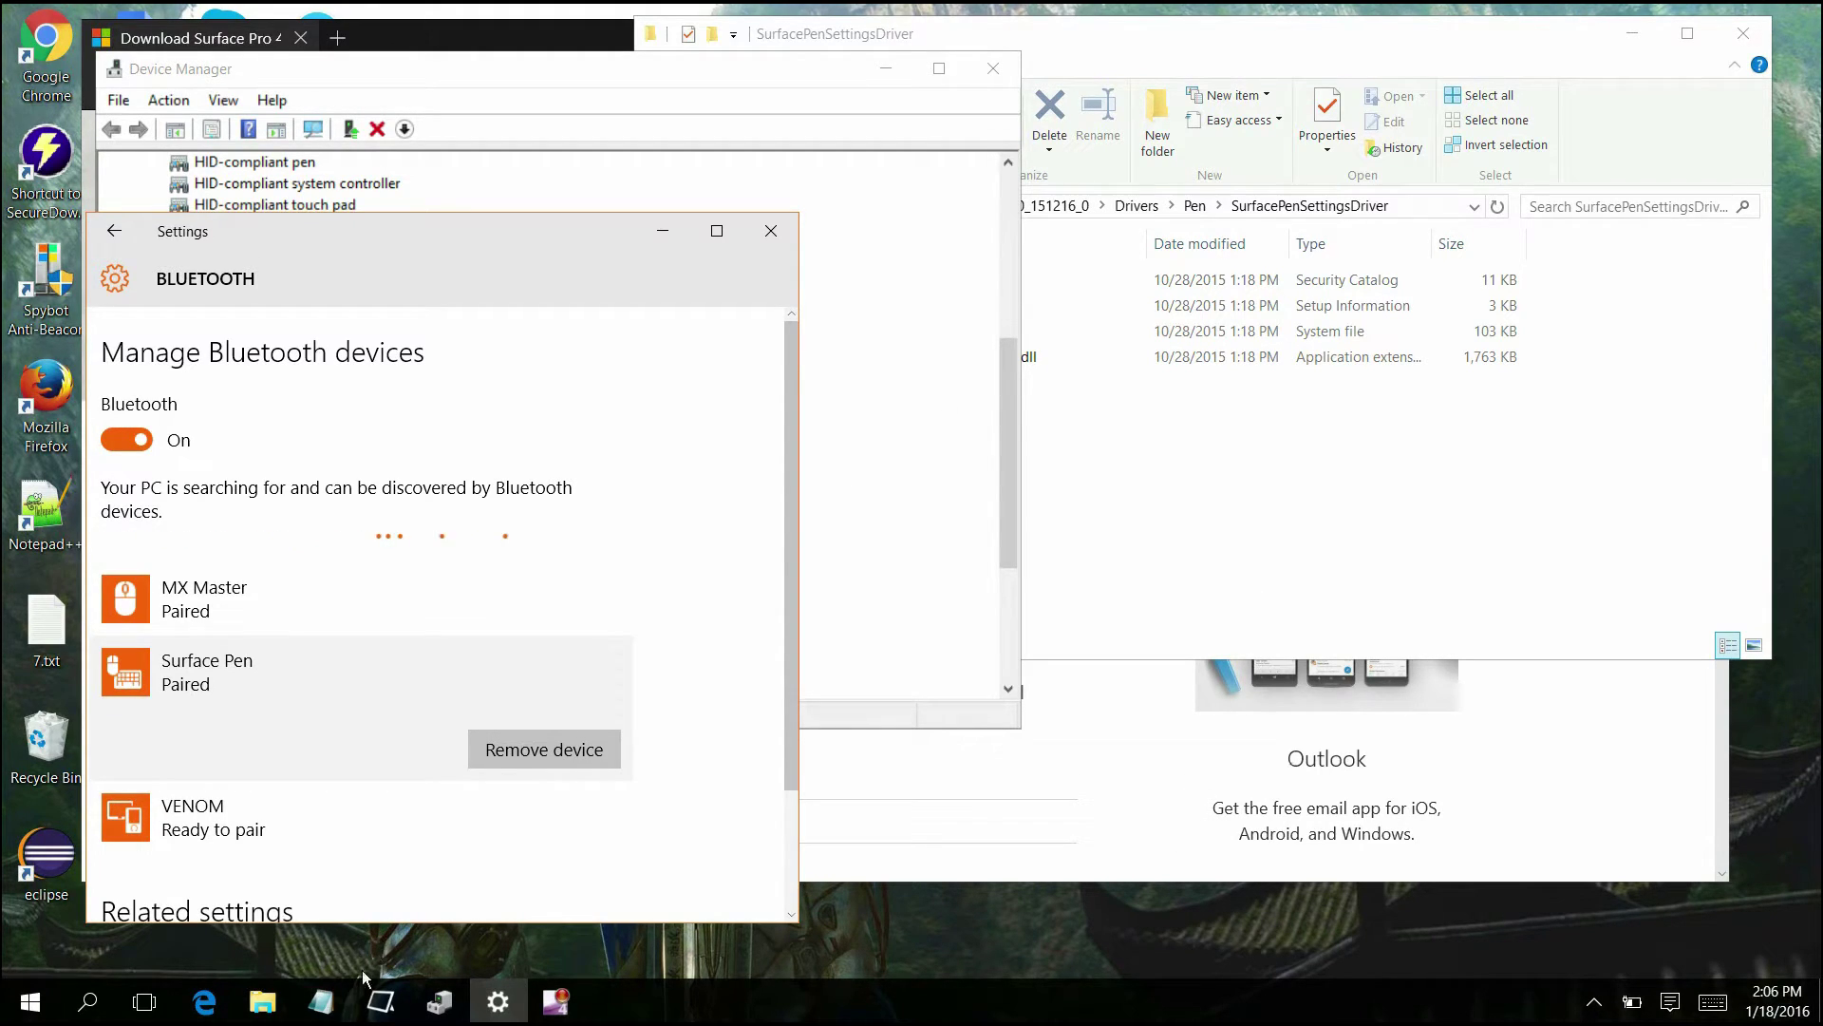
# Step: Minimize the Settings, Device Manager, browser and File Explorer windows to uncover the Surface app
pyautogui.click(498, 1001)
pyautogui.click(439, 1001)
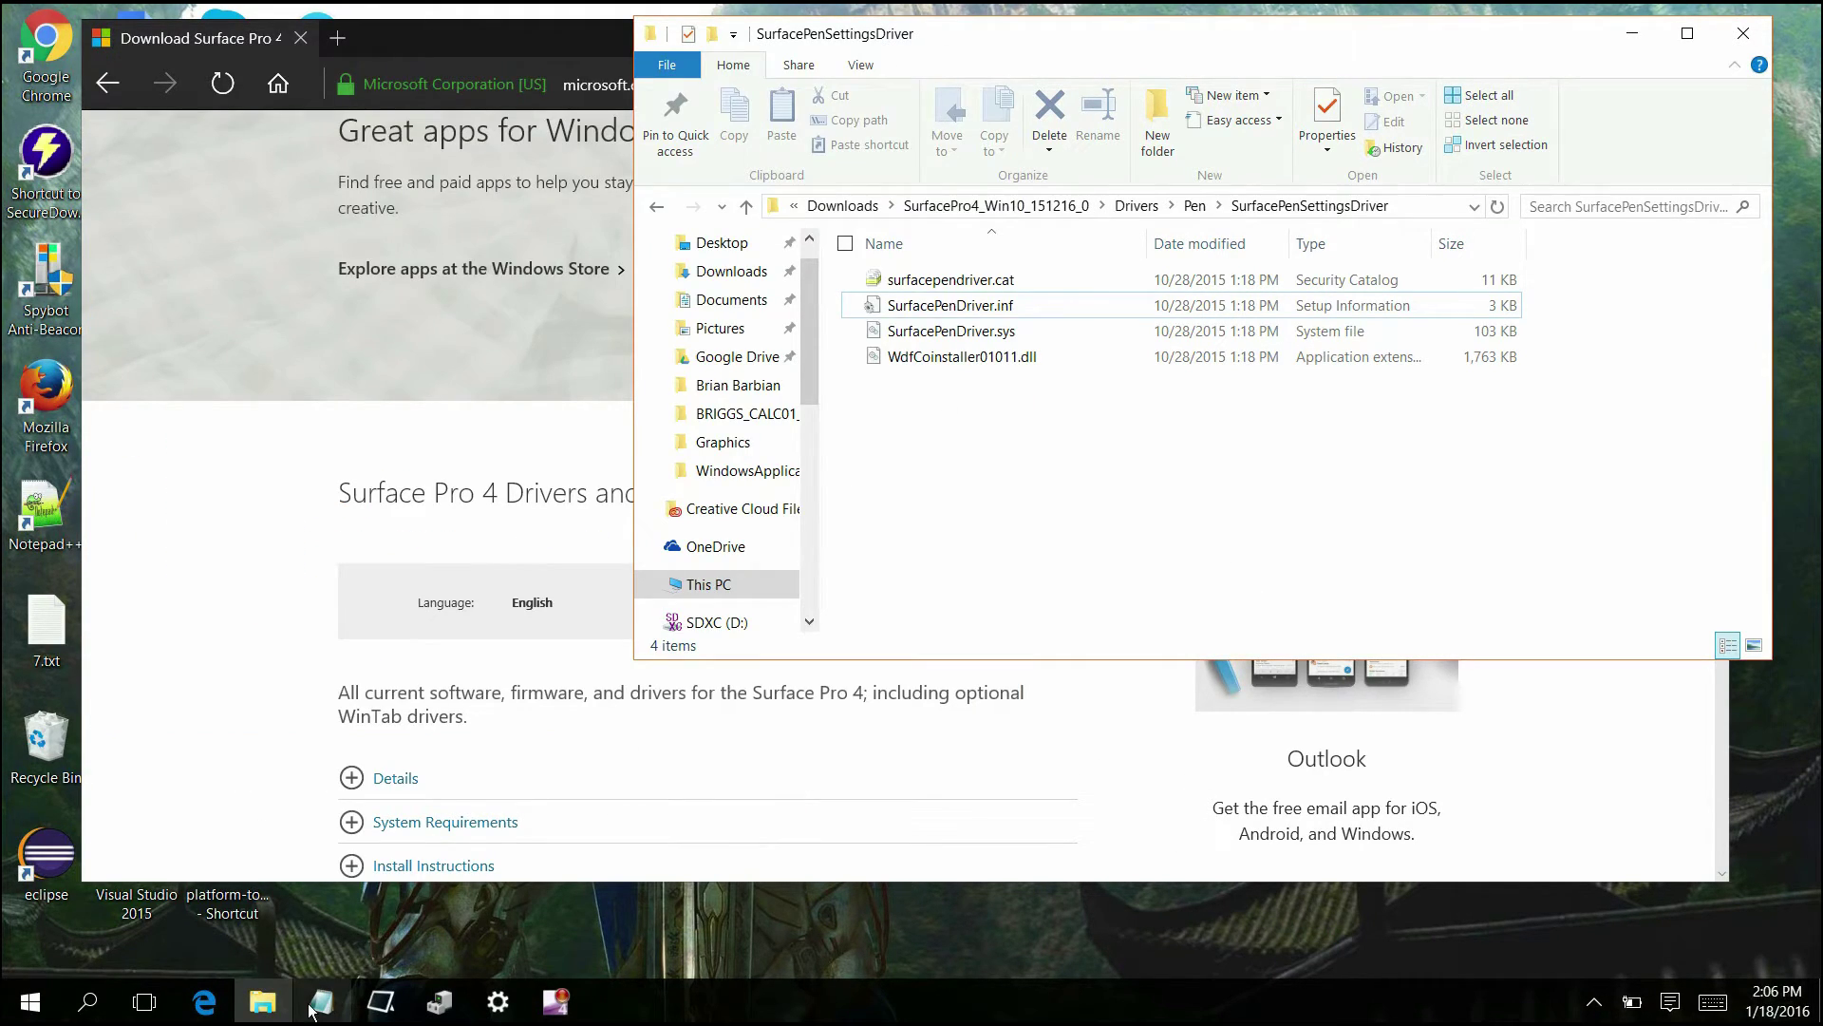
pyautogui.click(204, 1000)
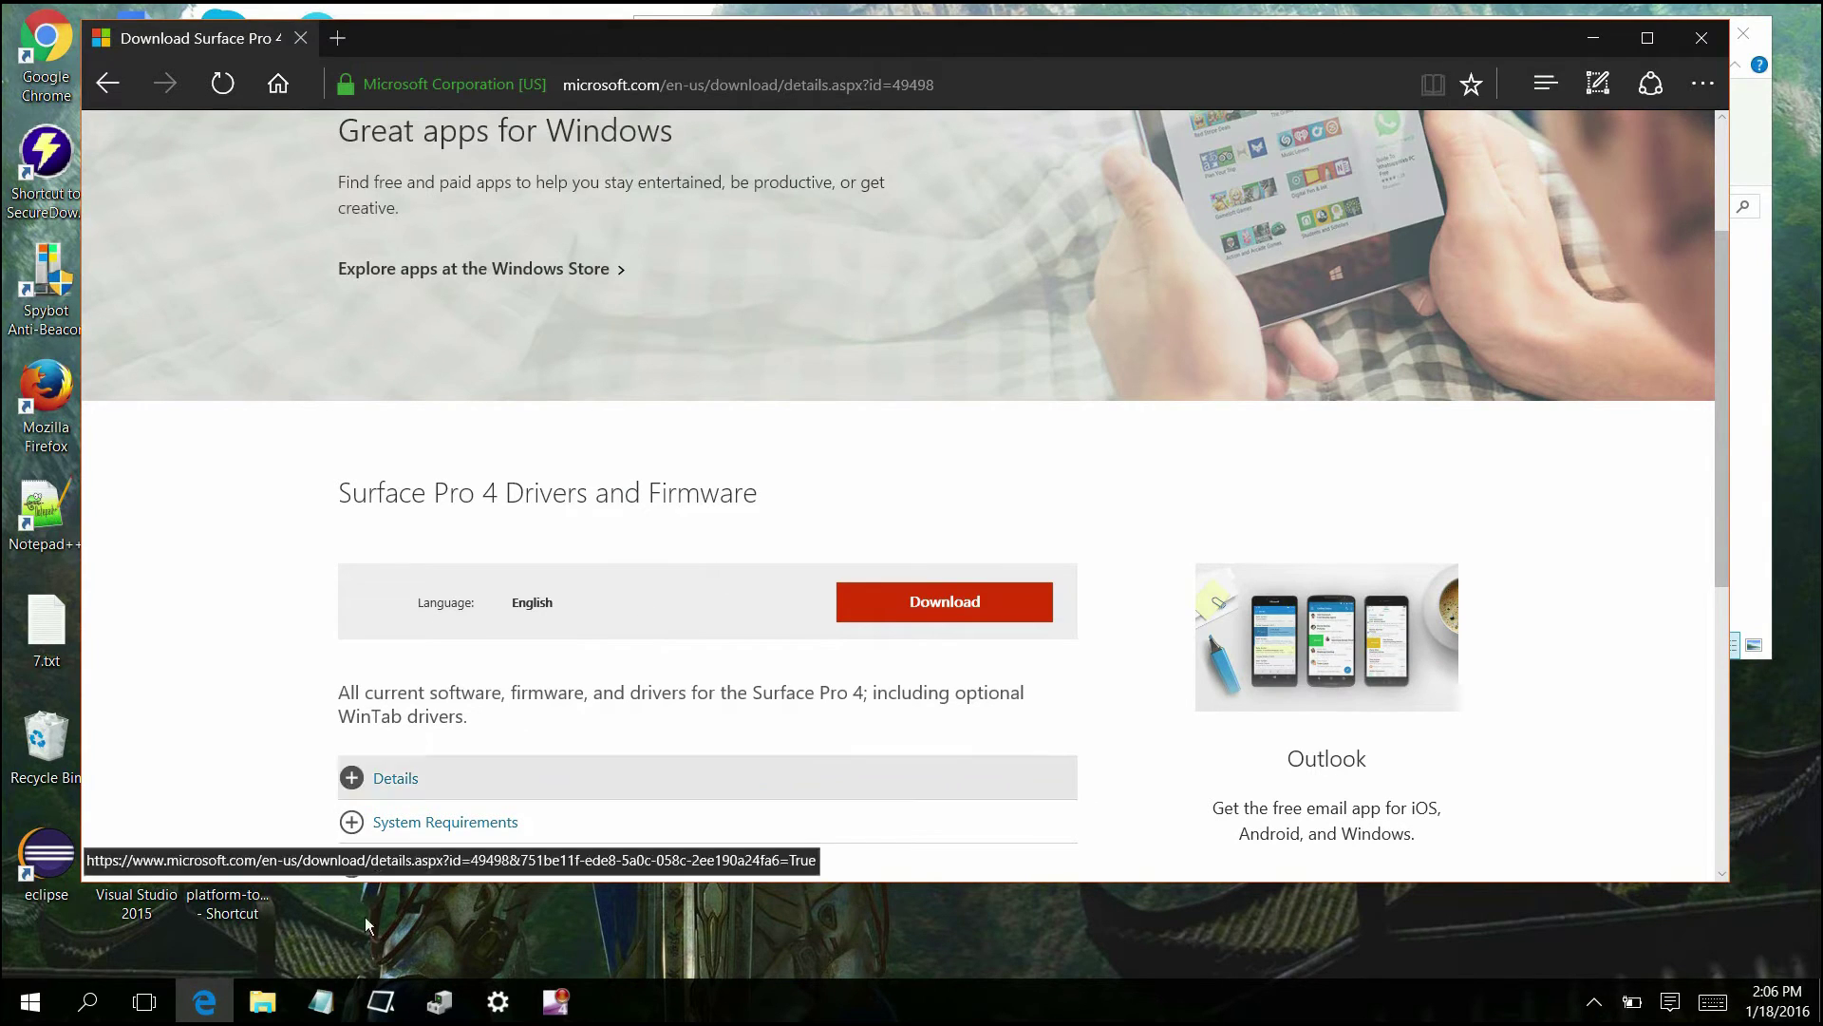
pyautogui.click(204, 1001)
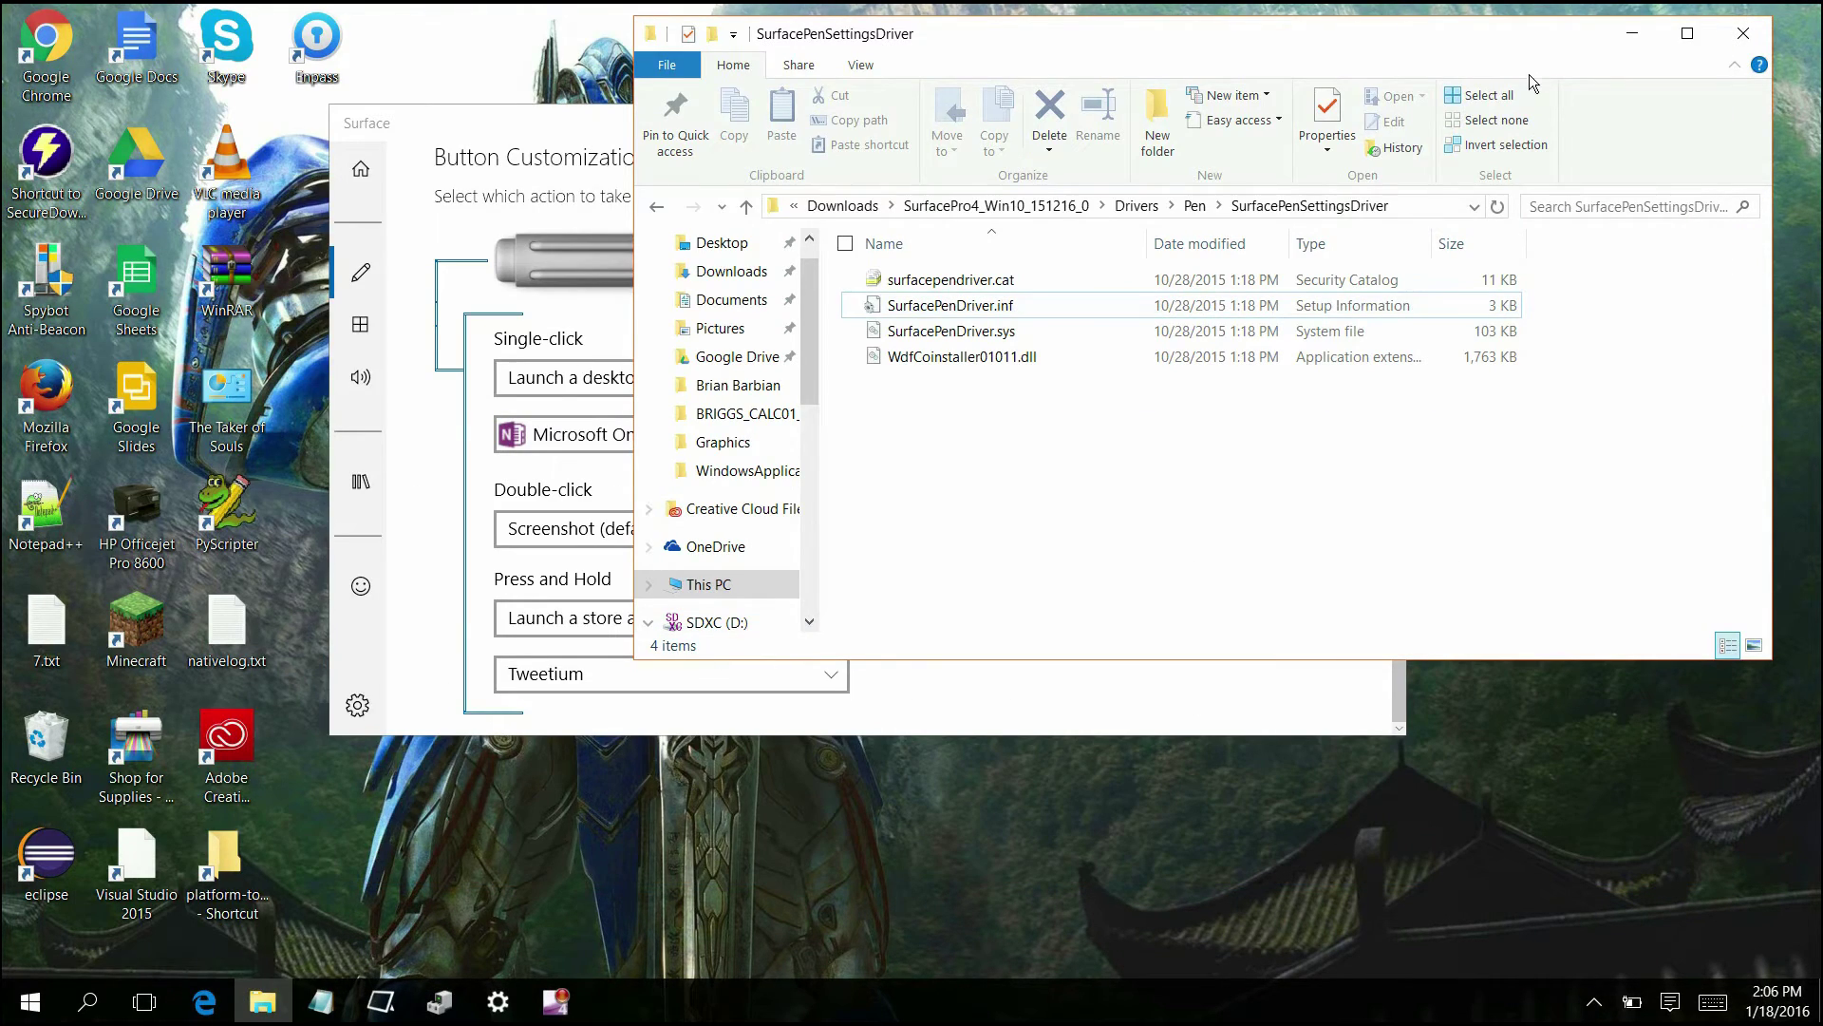
pyautogui.click(1633, 34)
# Step: Review the pen's Button Customization section and open the desktop app chooser for Single-click, closing it without picking an app
pyautogui.scroll(5, 989, 186)
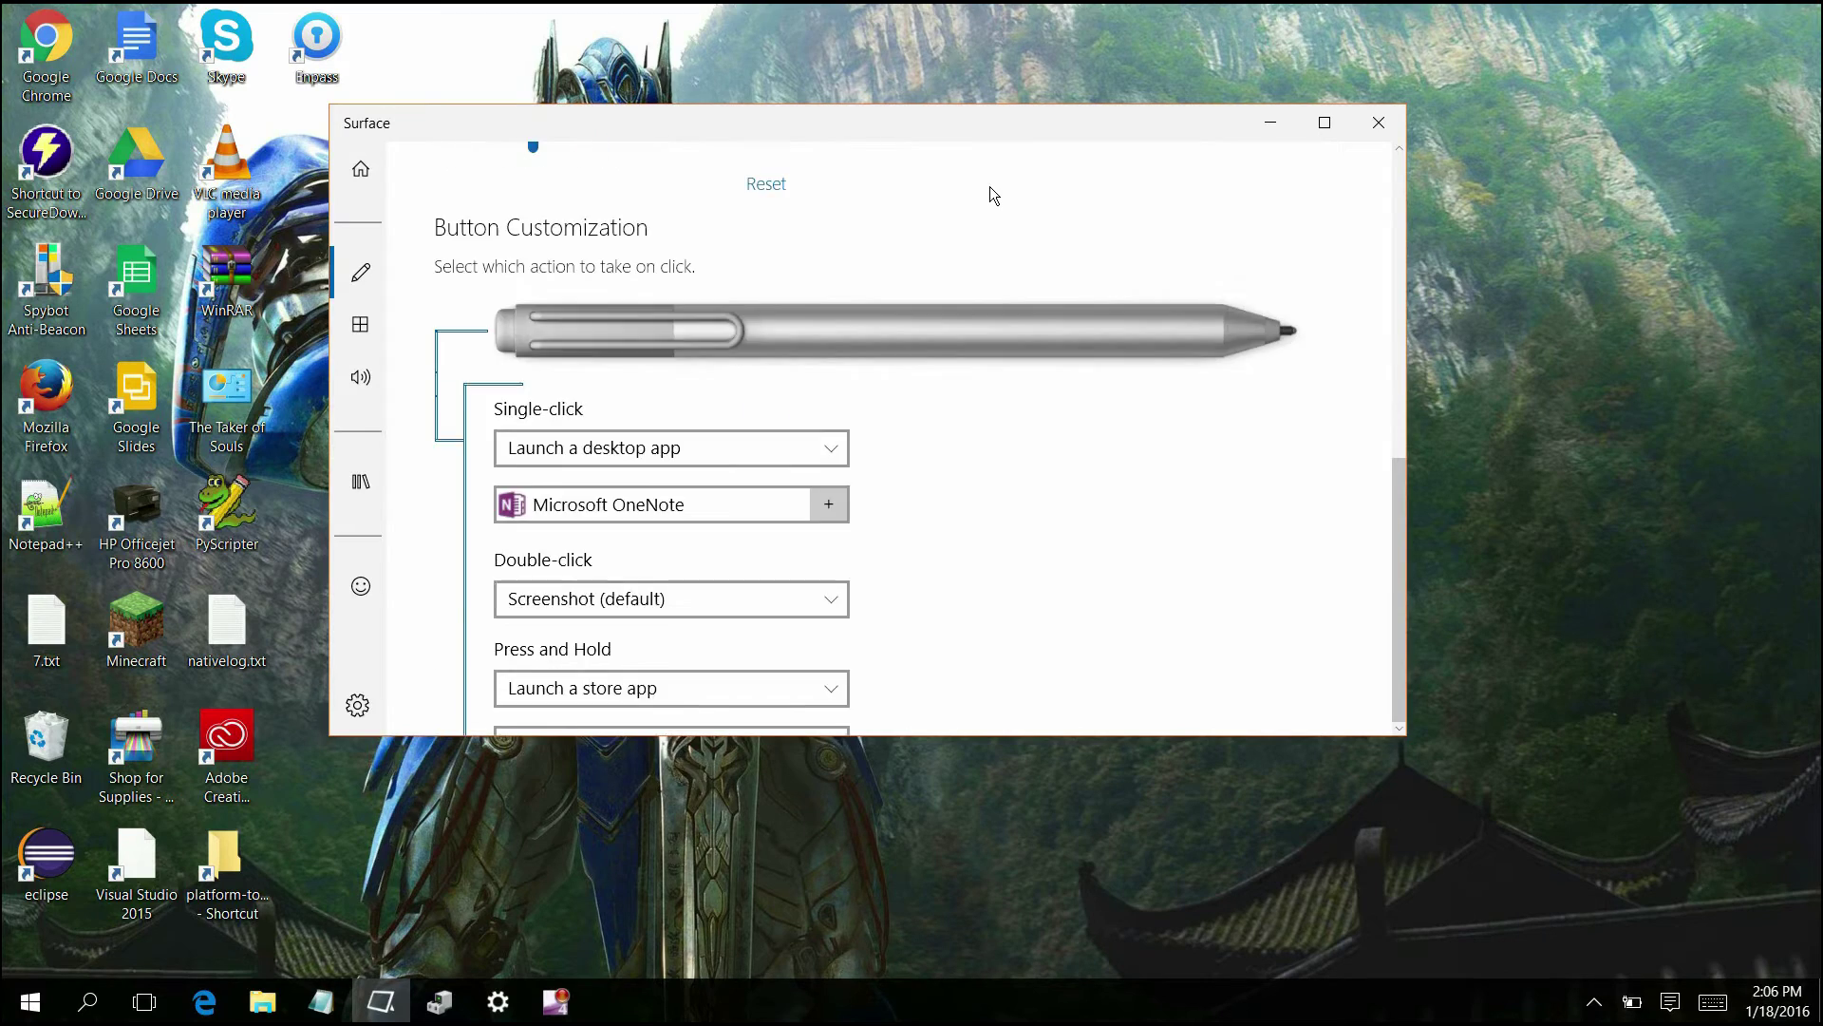
pyautogui.scroll(-5, 989, 186)
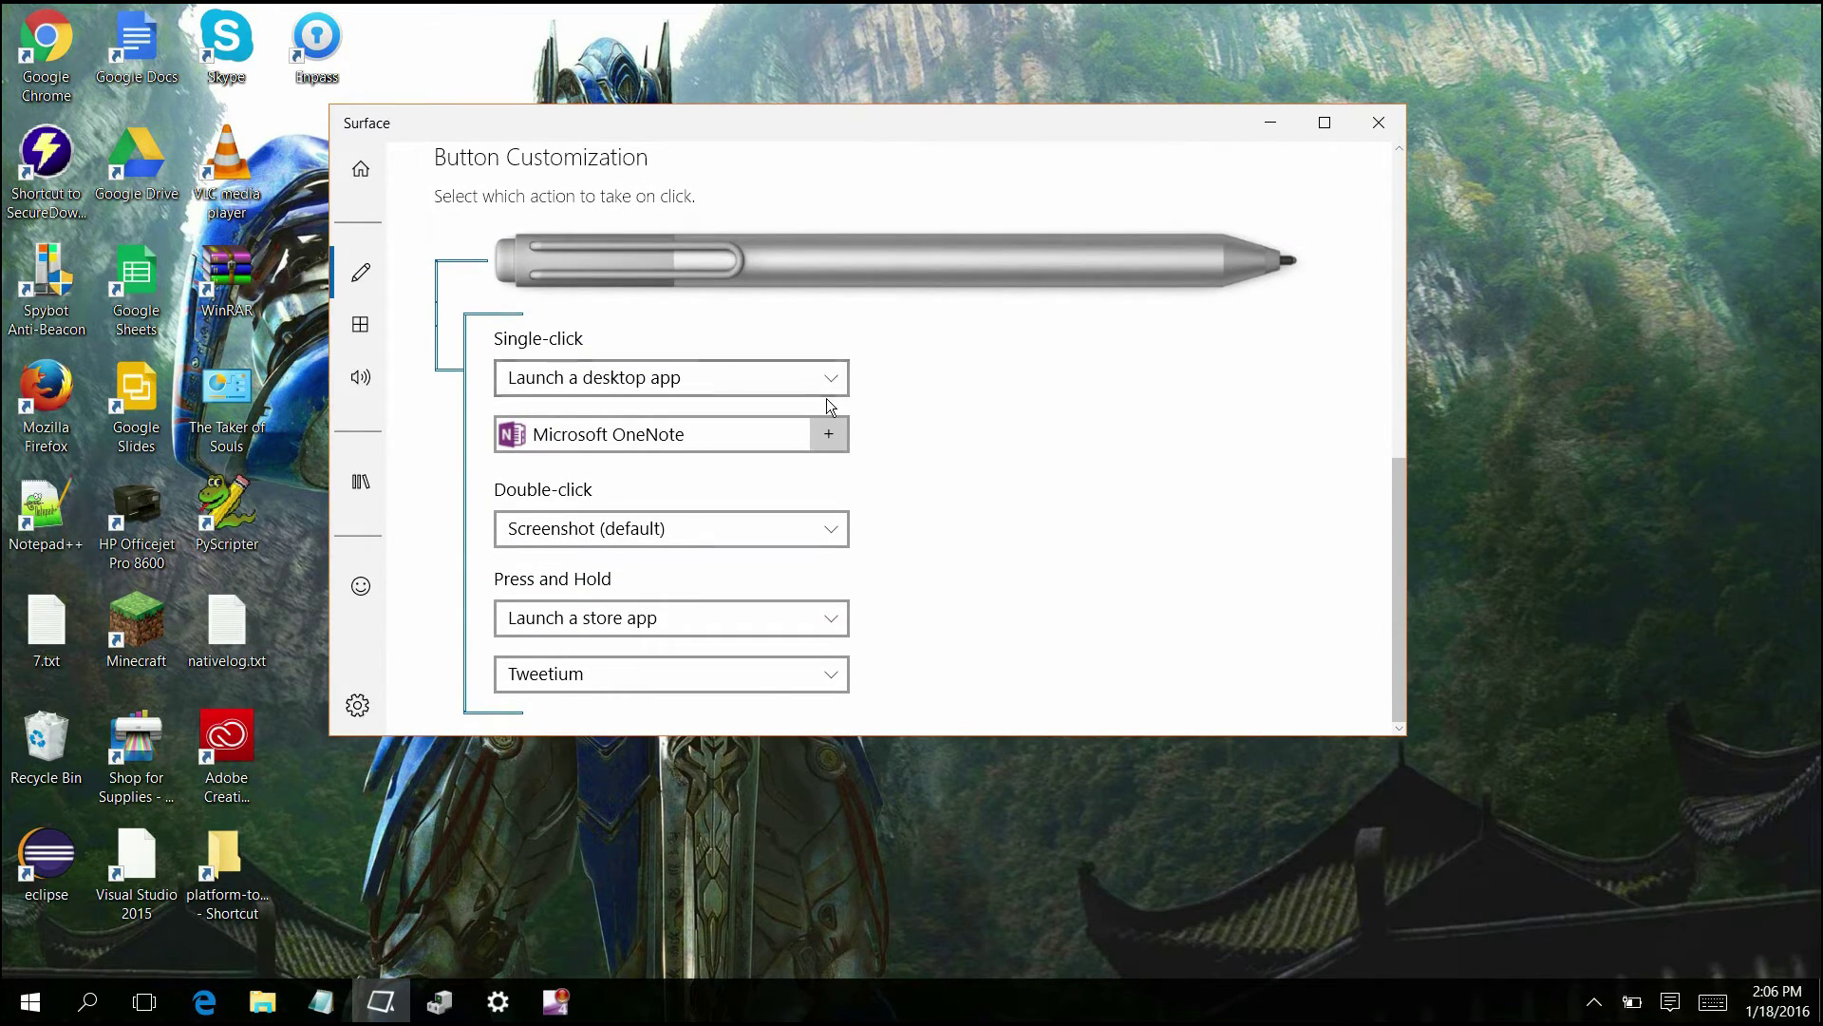
pyautogui.click(824, 436)
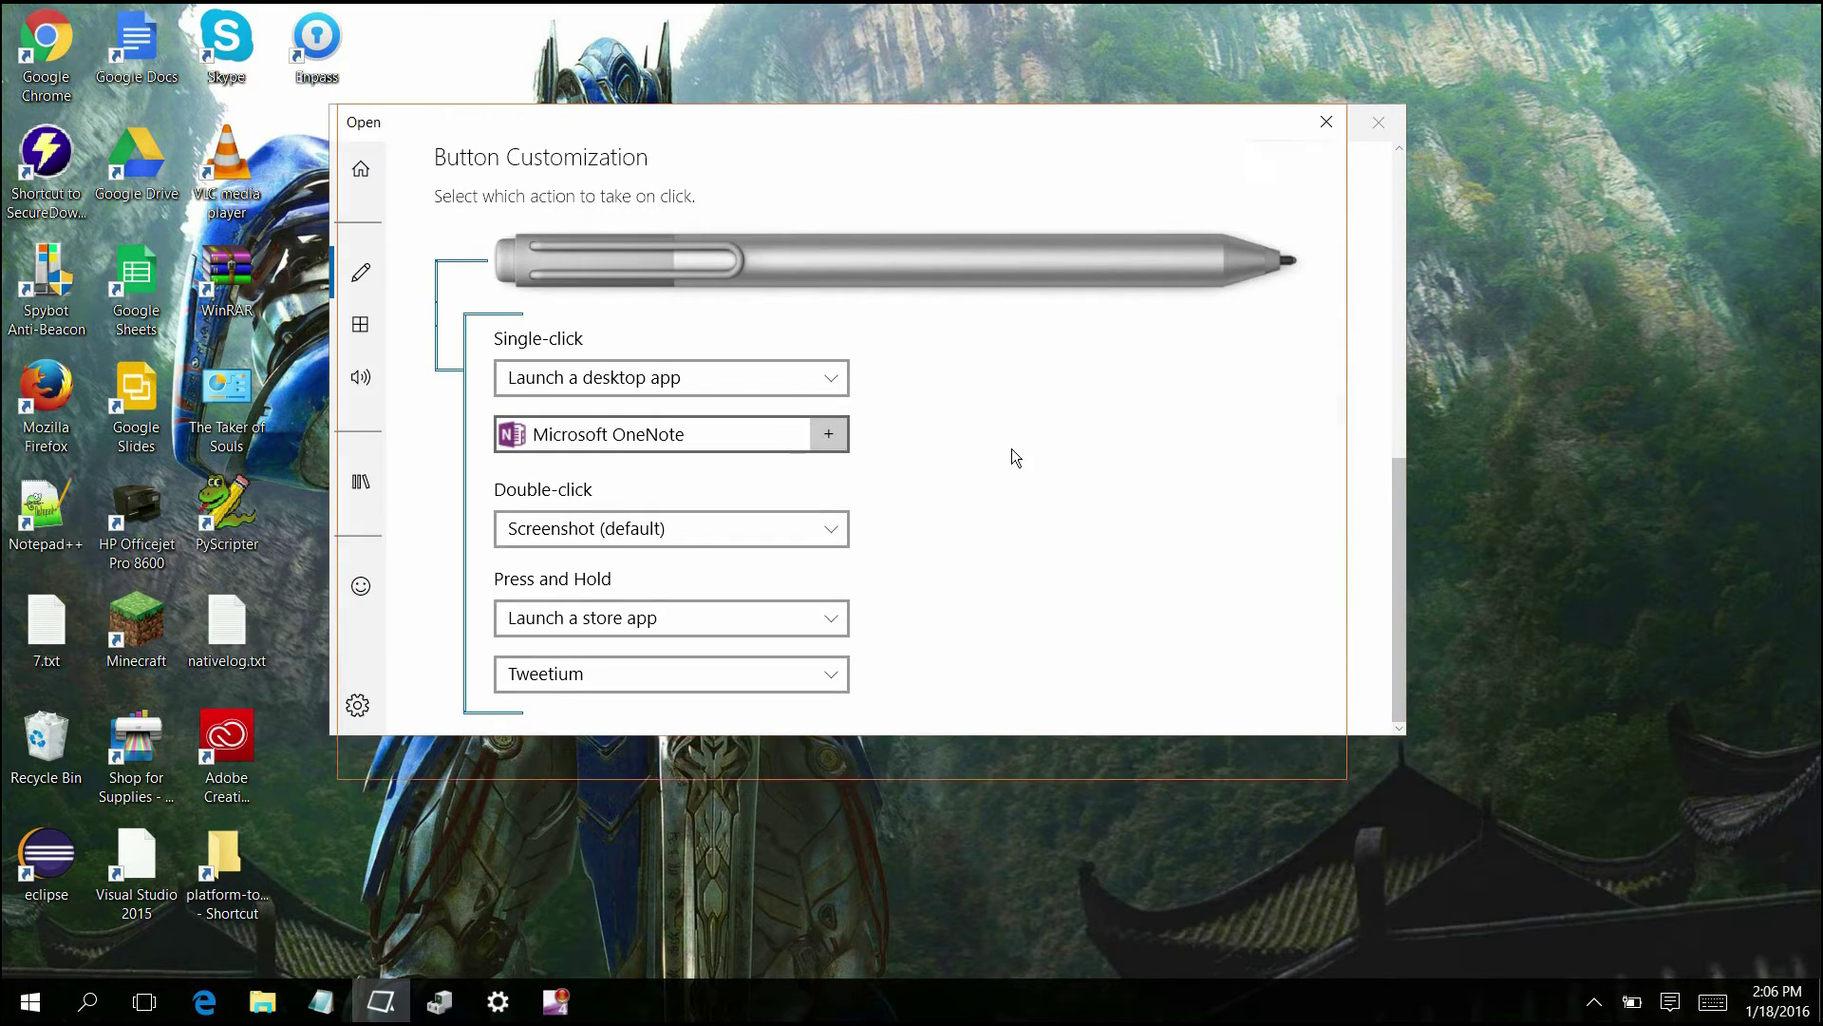
pyautogui.click(1330, 121)
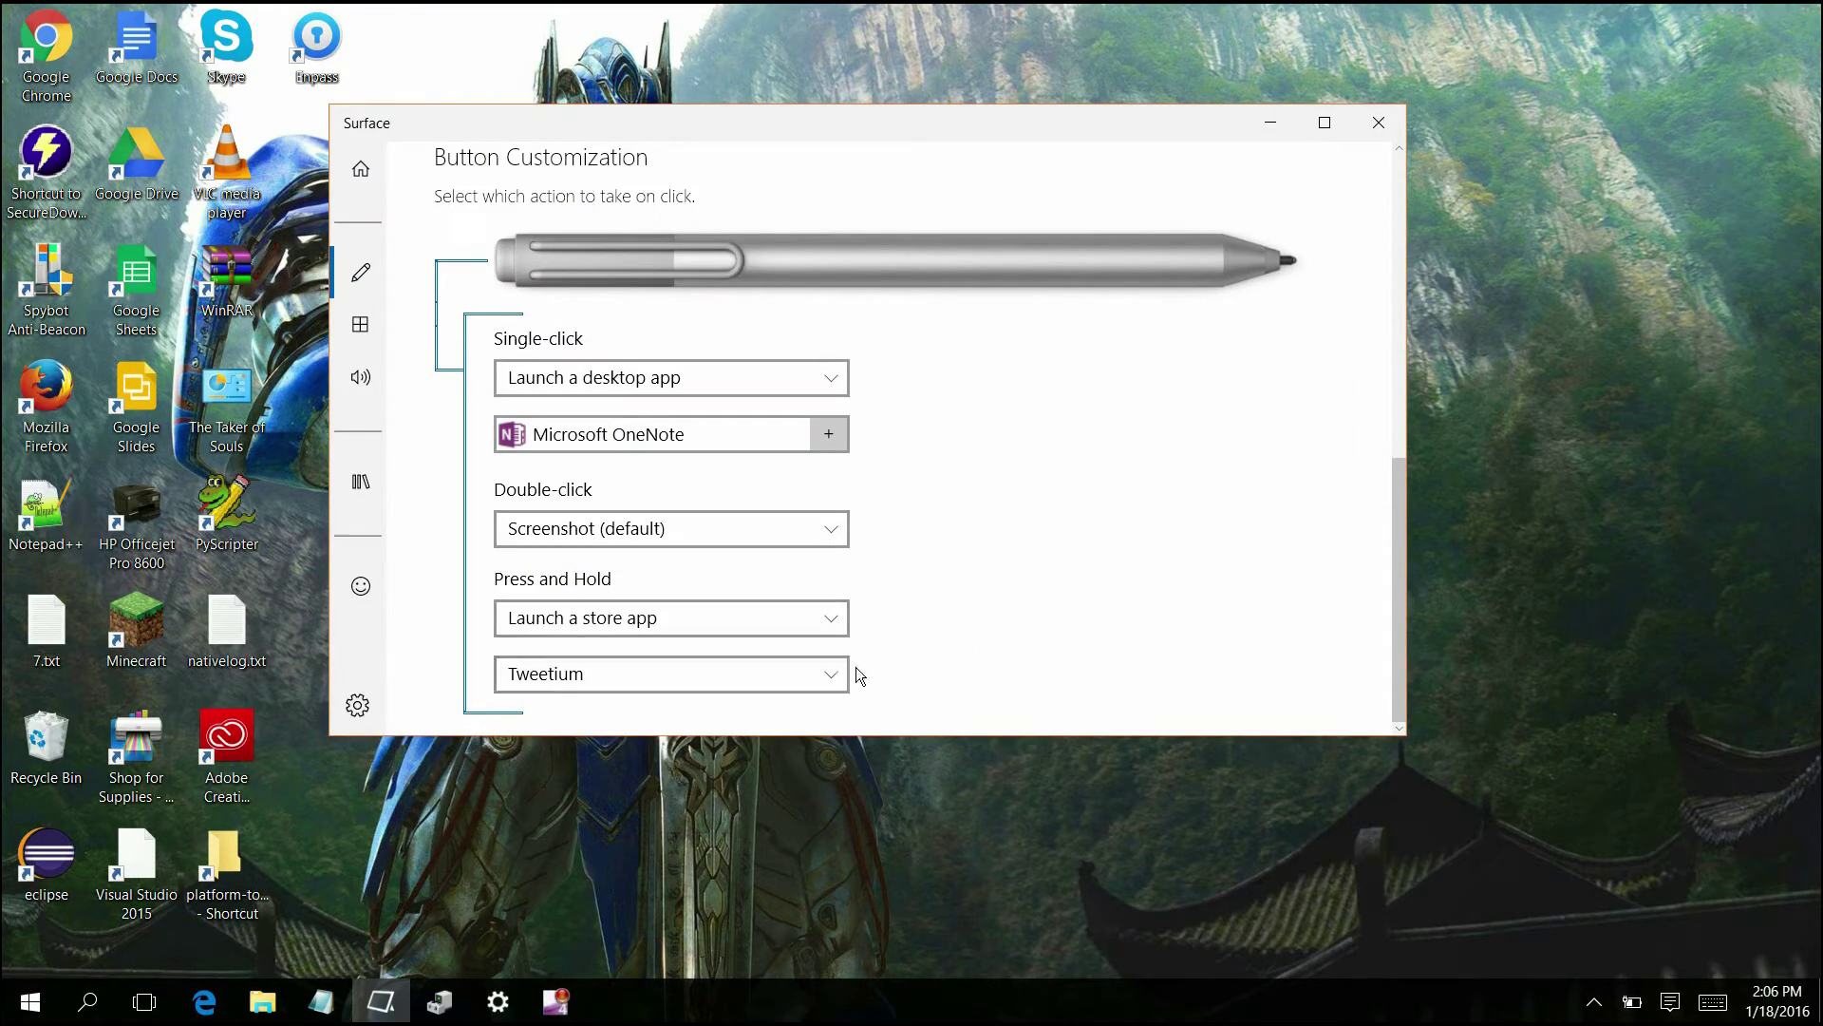
# Step: View the store app choices and the available actions for Press and Hold without changing either setting
pyautogui.click(828, 682)
pyautogui.click(967, 636)
pyautogui.click(843, 617)
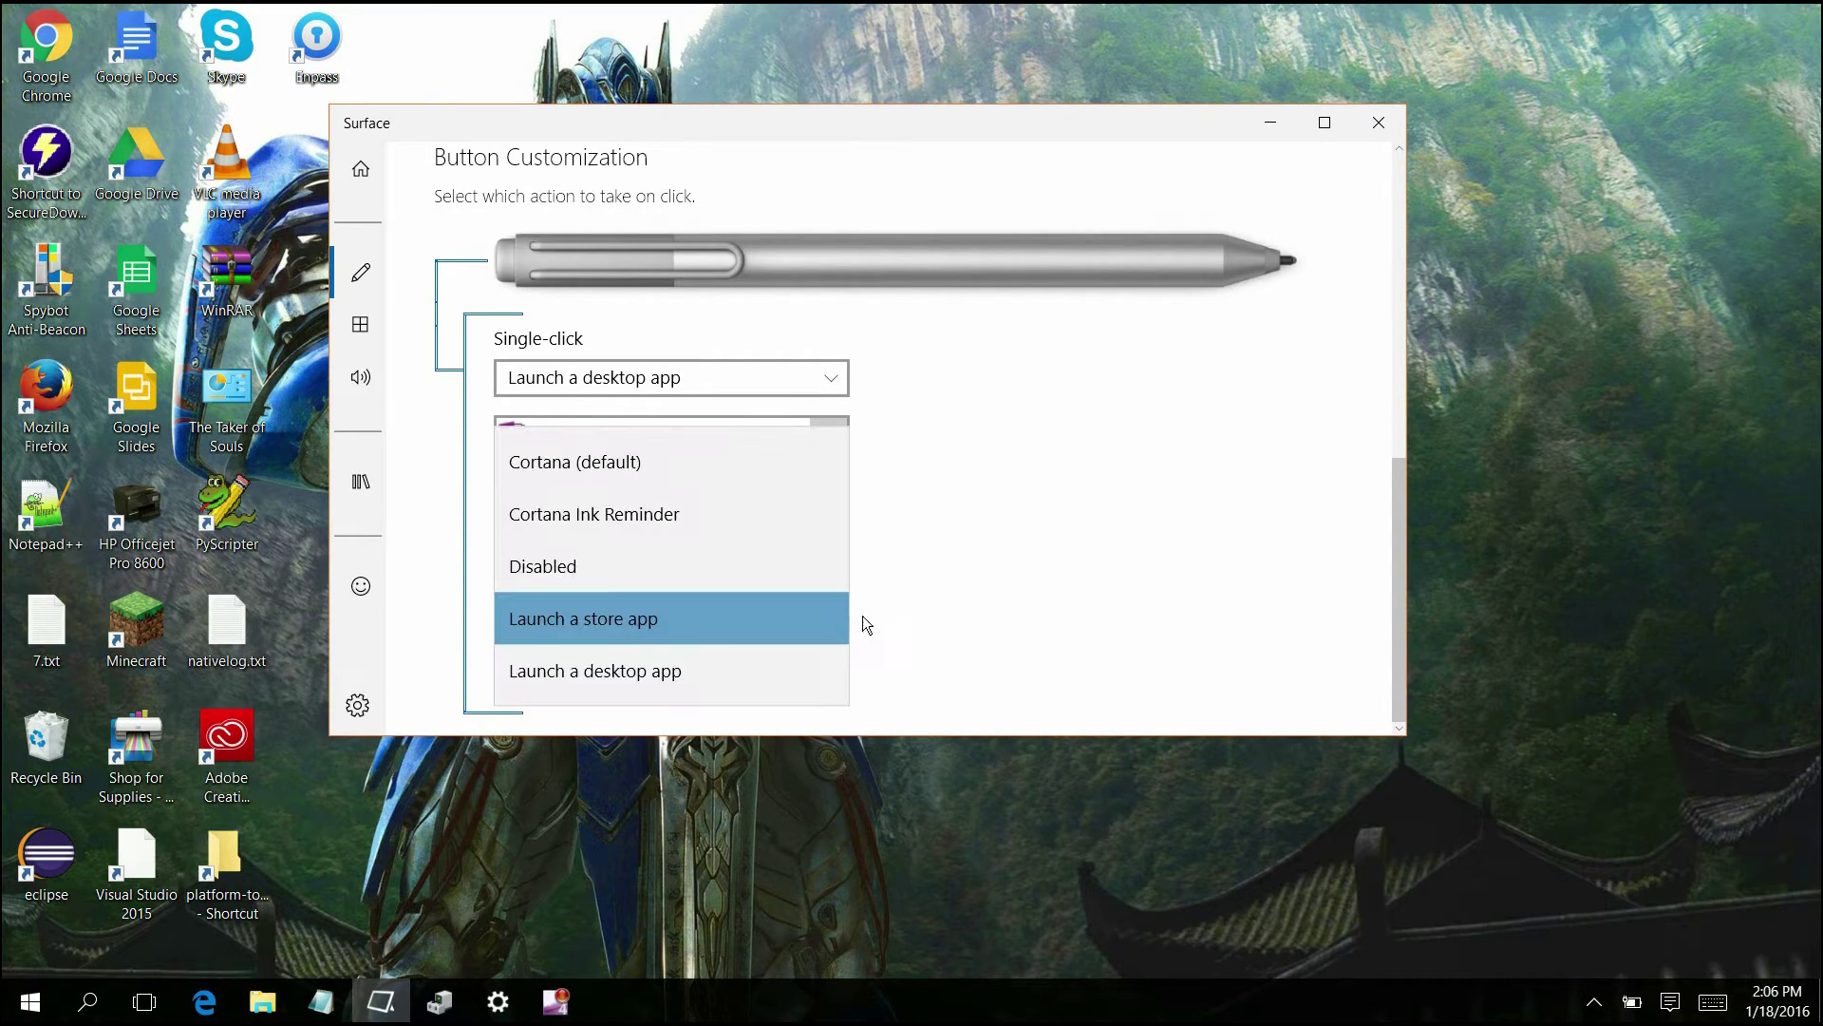
pyautogui.click(966, 613)
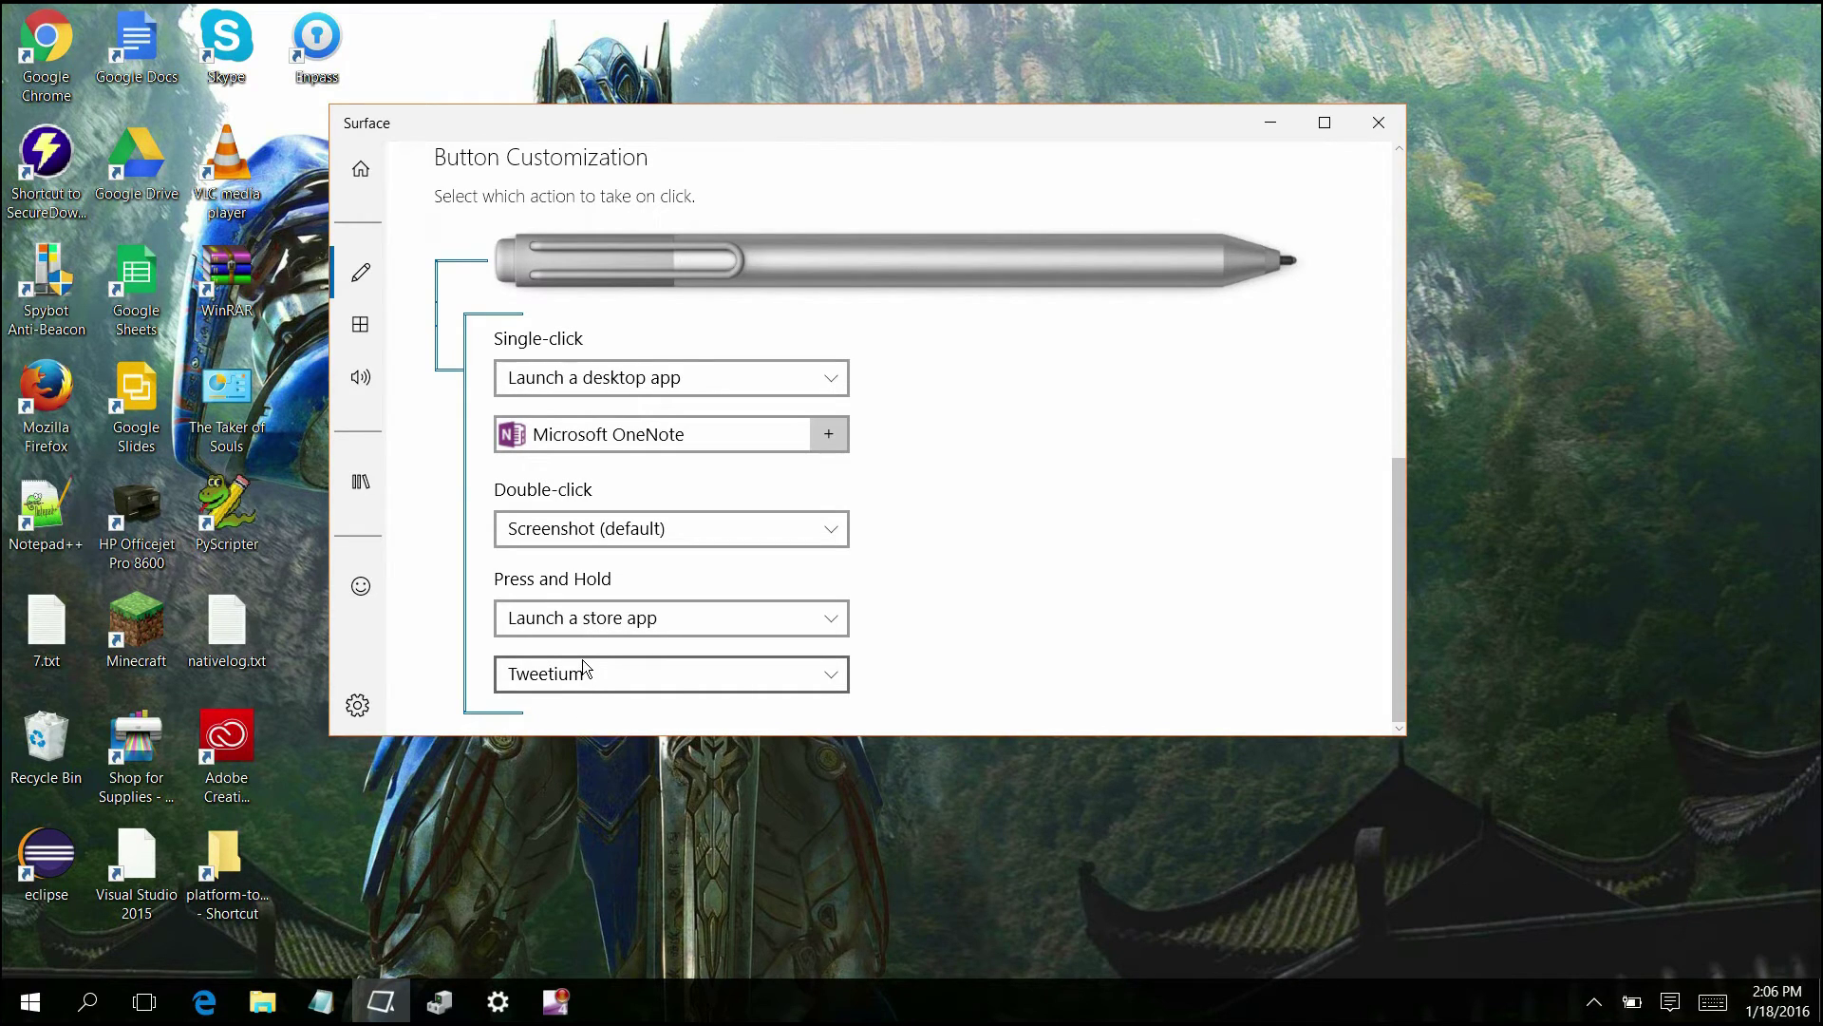
# Step: View the Surface app's Audio page, and return to the Pen page to examine the pen sensitivity slider and test area
pyautogui.click(373, 359)
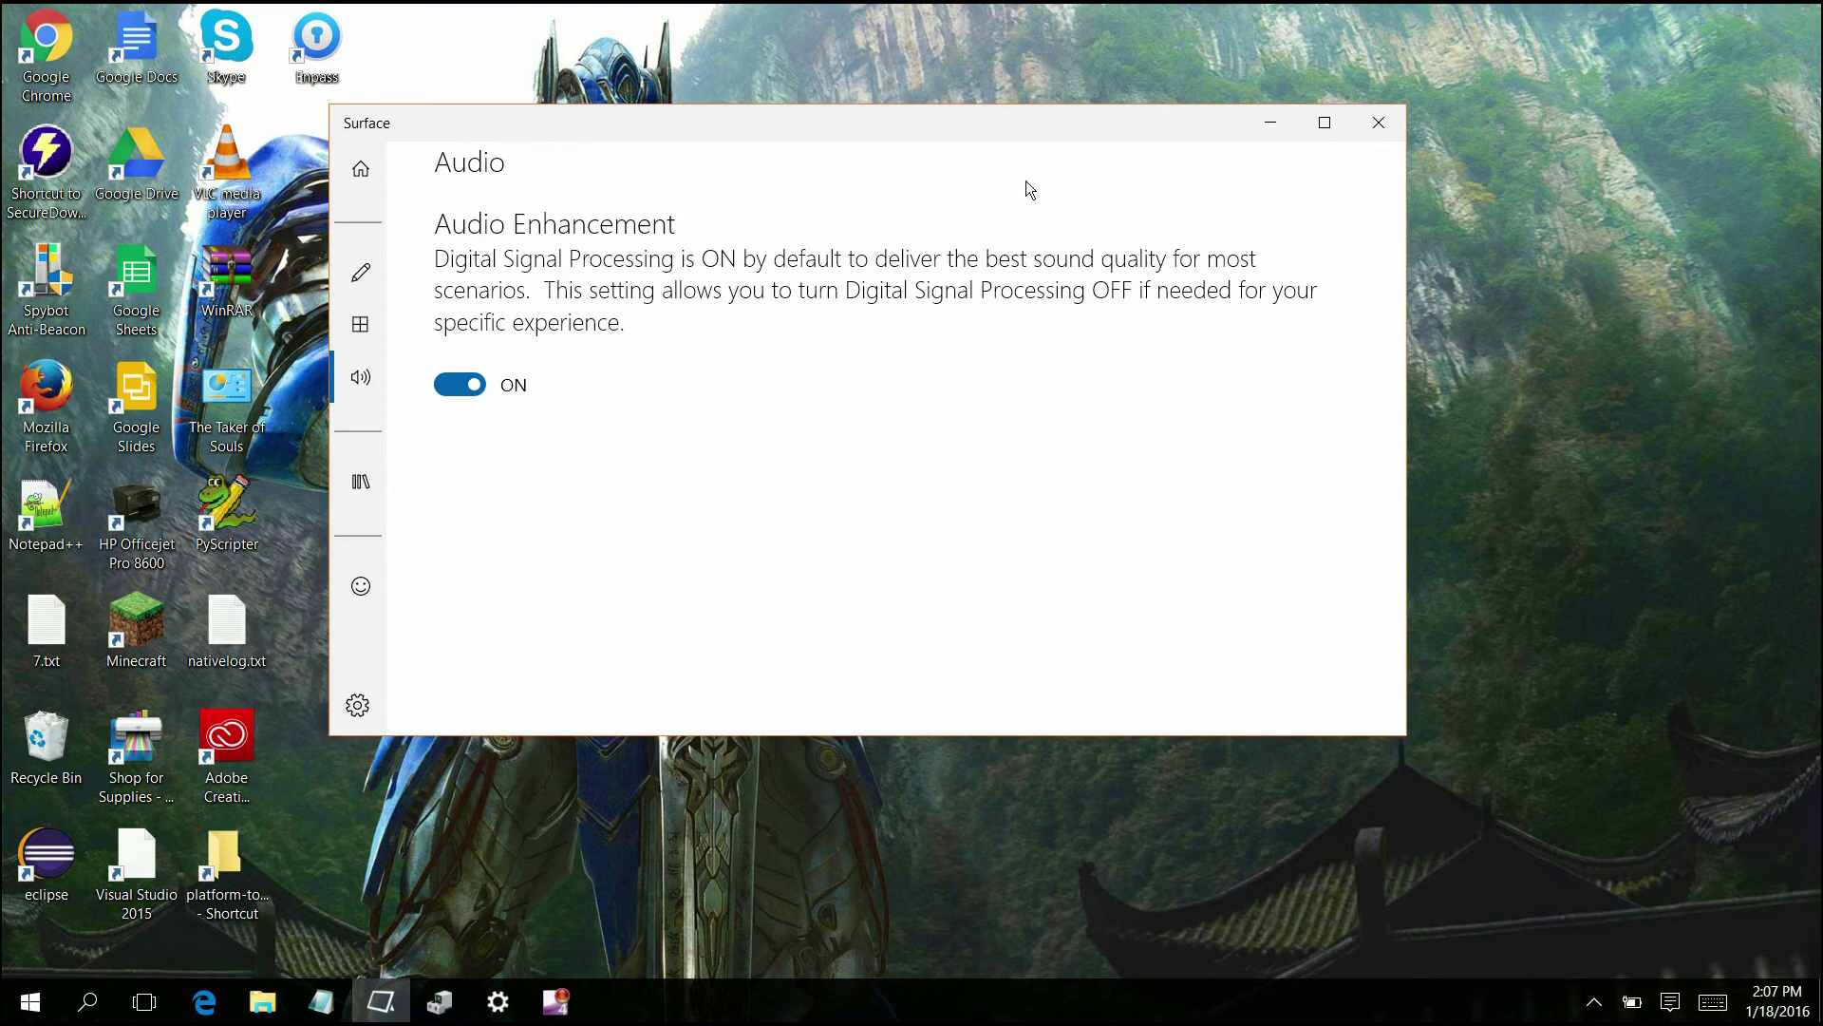
pyautogui.click(360, 273)
pyautogui.scroll(-7, 885, 437)
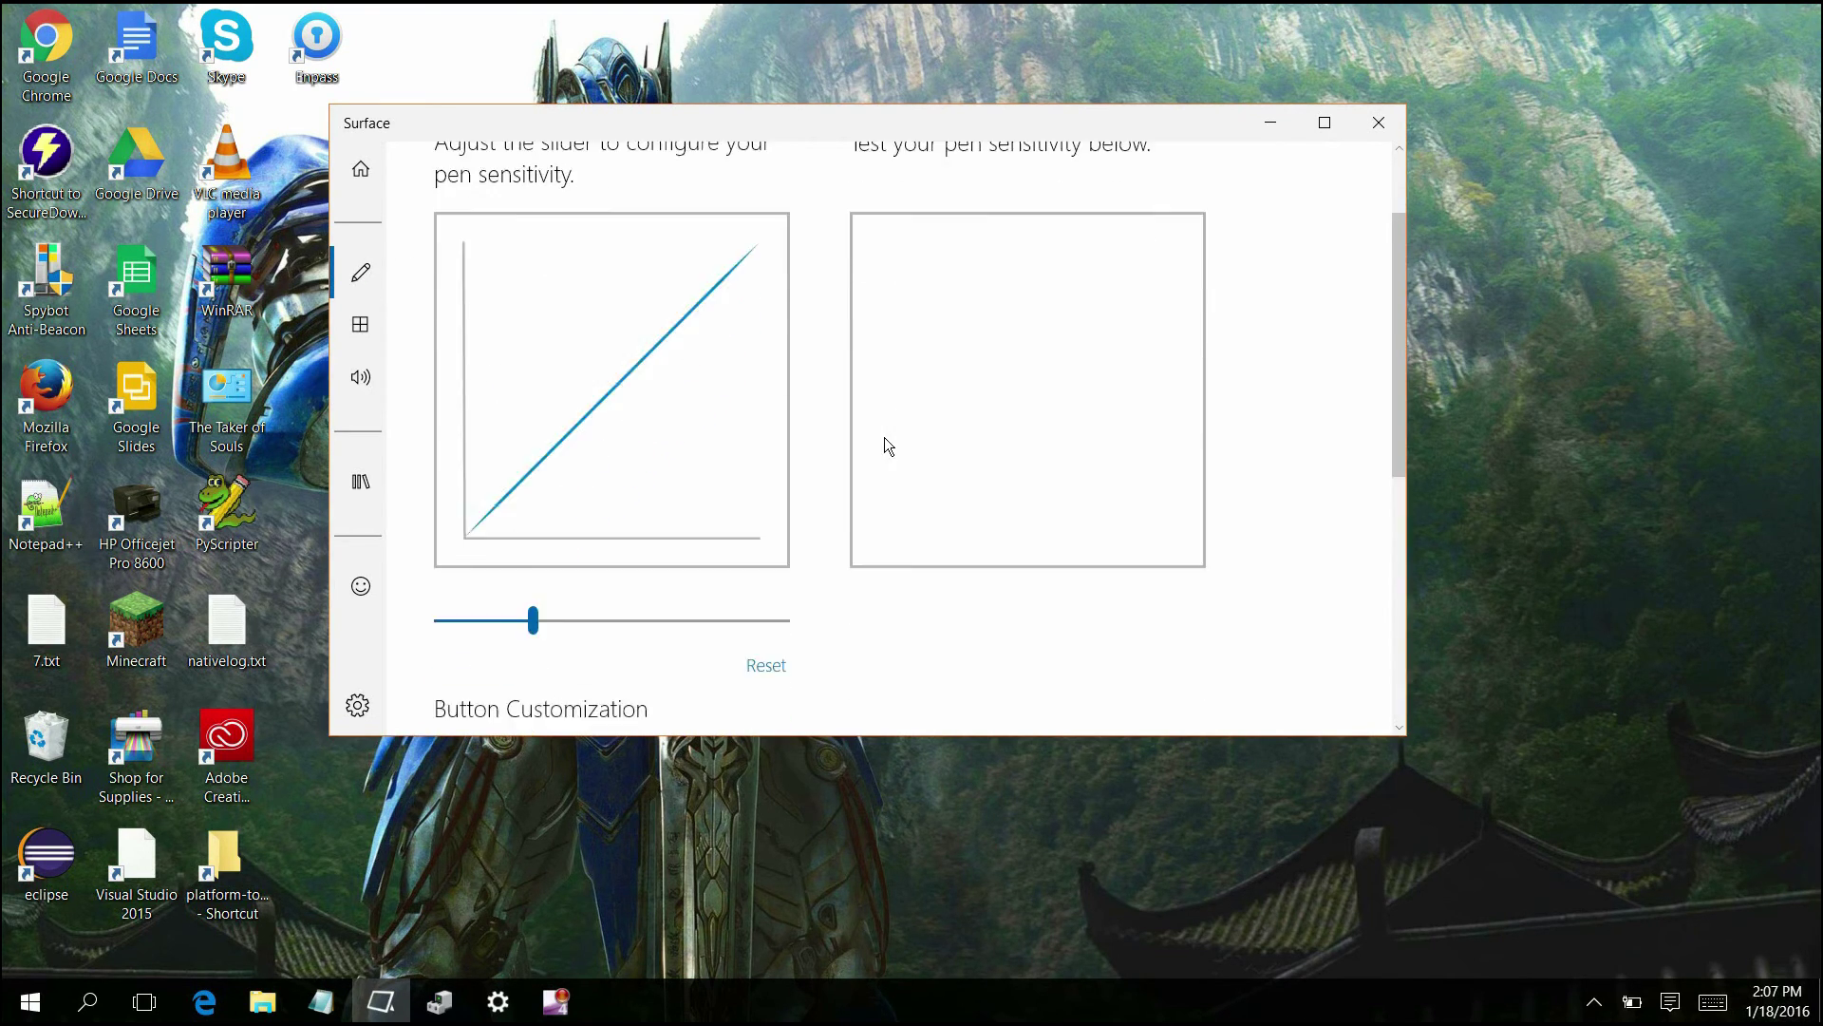